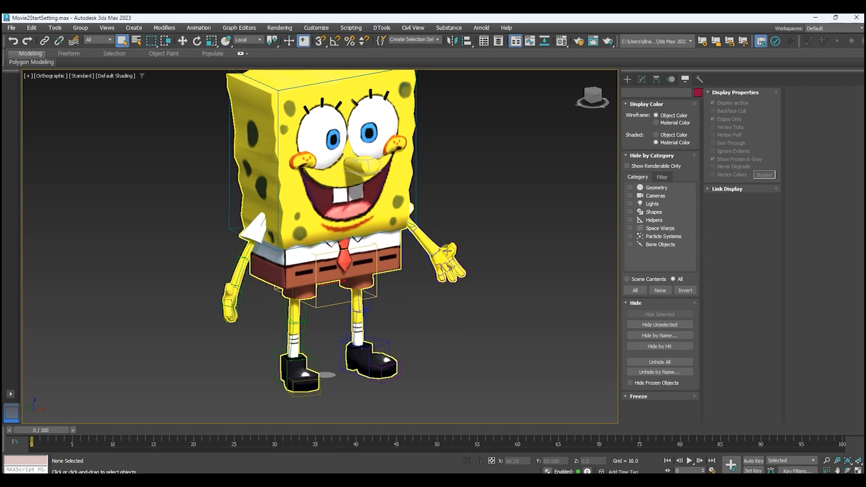
# Select the biped's left hand with its fingers, leaving only the four finger bones in the selection.
pyautogui.click(444, 257)
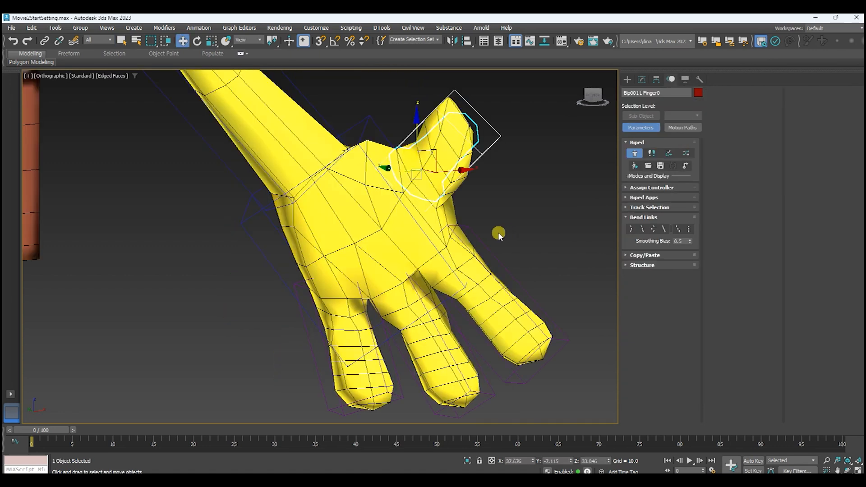
pyautogui.moveTo(498, 235)
pyautogui.keyDown('alt'); pyautogui.mouseDown(button='middle')
pyautogui.moveTo(551, 231)
pyautogui.moveTo(570, 219)
pyautogui.mouseUp(button='middle'); pyautogui.keyUp('alt')
pyautogui.click(522, 283)
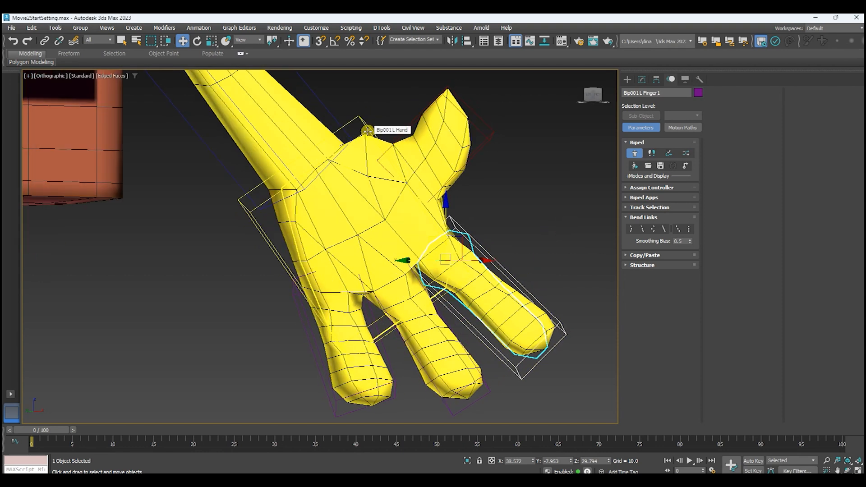
pyautogui.doubleClick(367, 131)
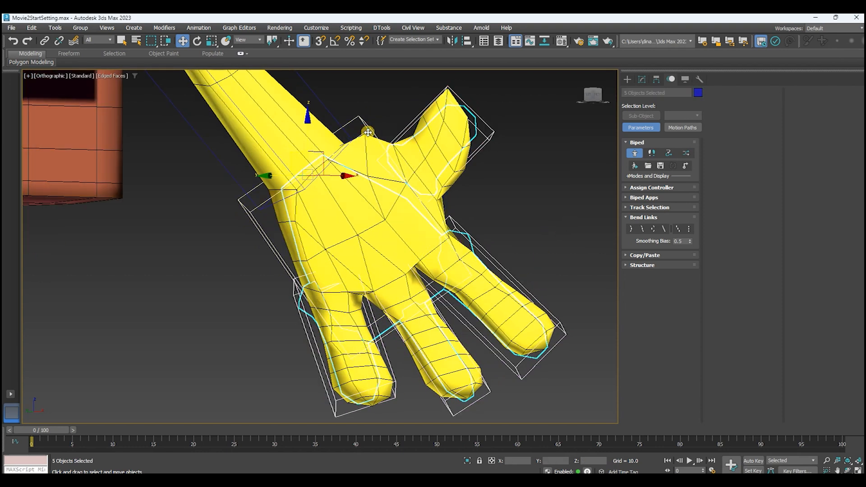
pyautogui.moveTo(367, 132); pyautogui.dragTo(356, 139, button='middle')
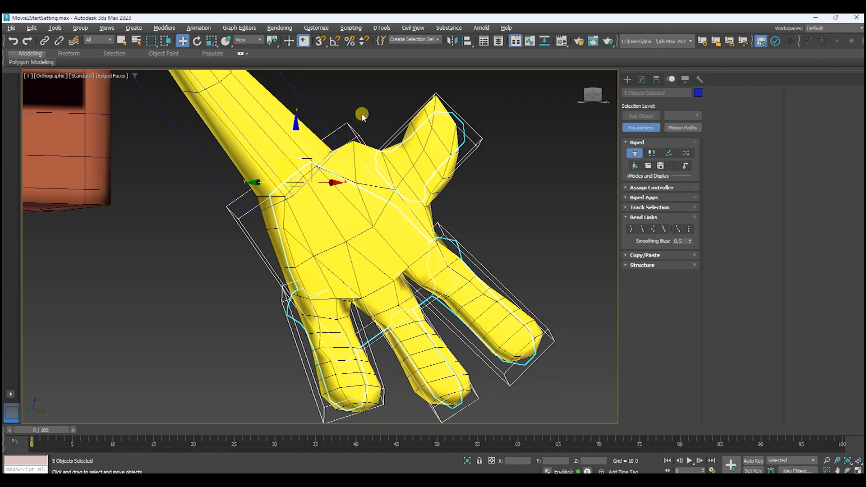
pyautogui.moveTo(359, 115); pyautogui.dragTo(316, 152)
pyautogui.keyDown('alt'); pyautogui.moveTo(316, 152); pyautogui.dragTo(316, 152); pyautogui.keyUp('alt')
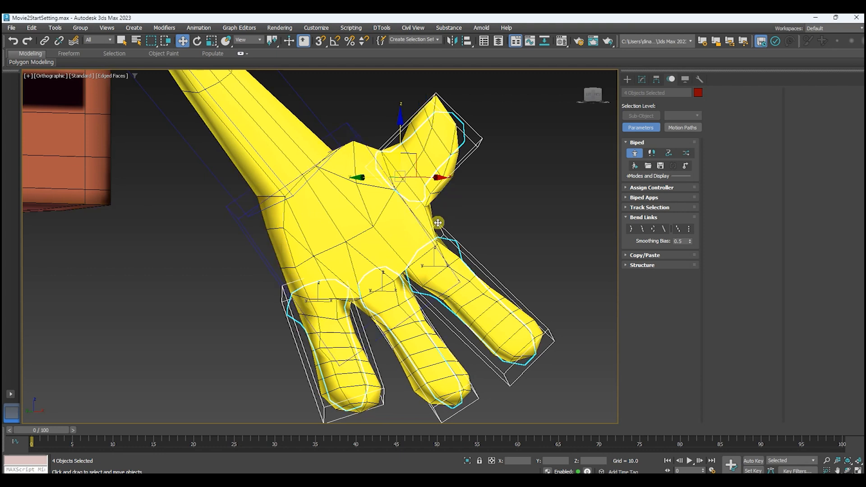
# Activate rotation for the selected finger bones and set the reference coordinate system to Local.
pyautogui.press('e')
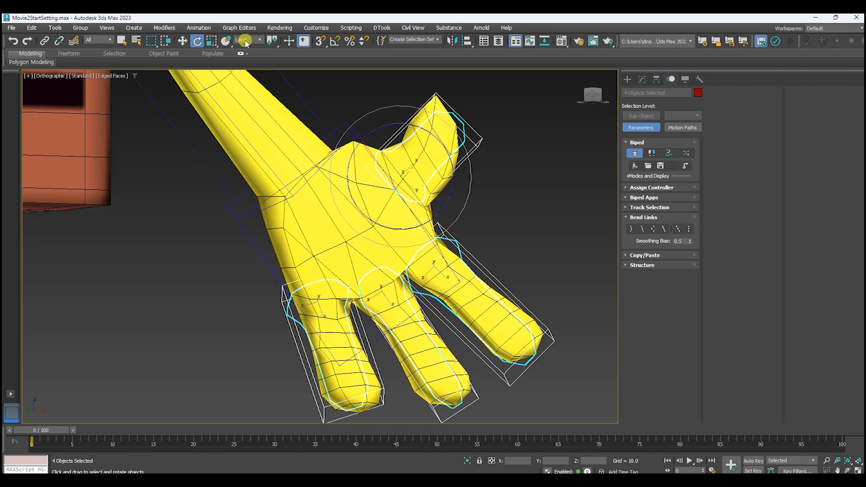
pyautogui.click(261, 43)
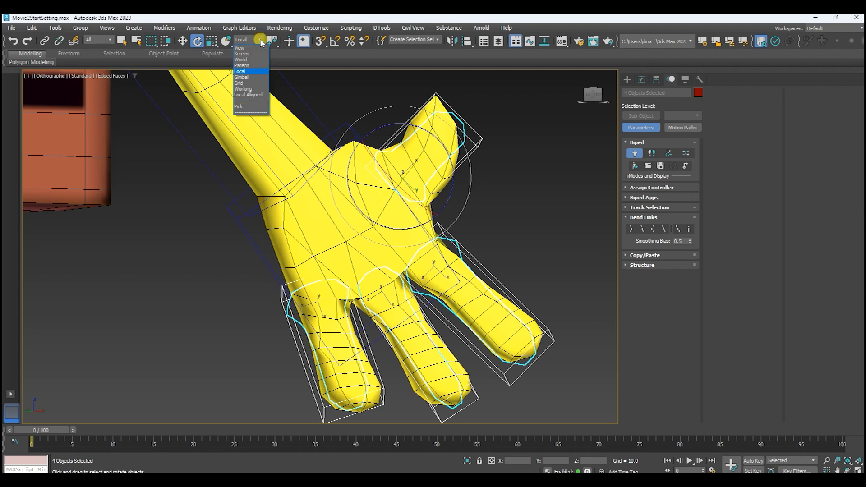
pyautogui.click(252, 72)
pyautogui.keyDown('alt'); pyautogui.moveTo(487, 206); pyautogui.dragTo(511, 214, button='middle'); pyautogui.keyUp('alt')
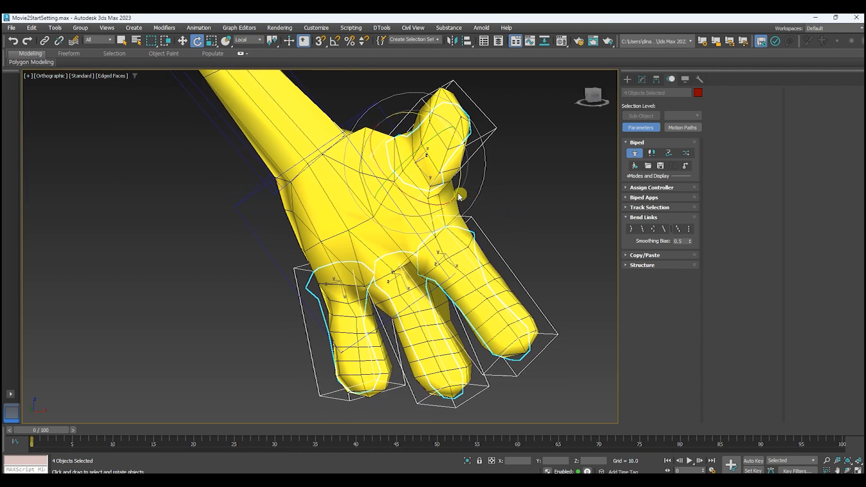
# Select the left thumb bone, turn on angle snapping for rotation, and clear the selection.
pyautogui.moveTo(458, 161)
pyautogui.mouseDown()
pyautogui.moveTo(454, 155)
pyautogui.moveTo(483, 242)
pyautogui.moveTo(467, 173)
pyautogui.moveTo(480, 228)
pyautogui.moveTo(471, 180)
pyautogui.moveTo(485, 230)
pyautogui.moveTo(474, 186)
pyautogui.moveTo(489, 216)
pyautogui.moveTo(487, 191)
pyautogui.moveTo(488, 221)
pyautogui.mouseUp()
pyautogui.keyDown('alt'); pyautogui.moveTo(537, 236); pyautogui.dragTo(532, 257, button='middle'); pyautogui.keyUp('alt')
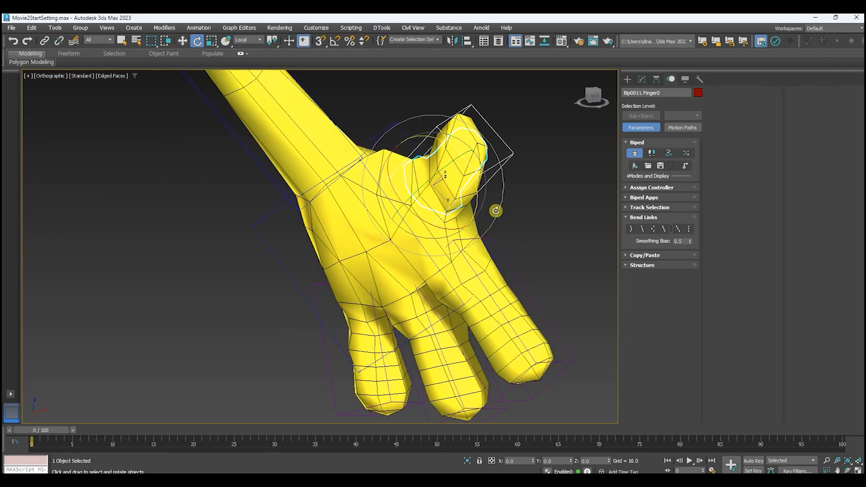
pyautogui.moveTo(521, 217); pyautogui.dragTo(517, 213, button='middle')
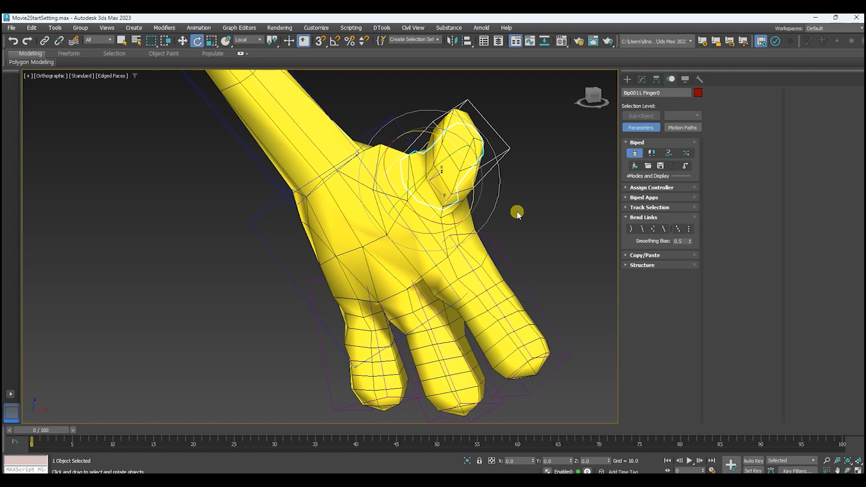
pyautogui.click(334, 42)
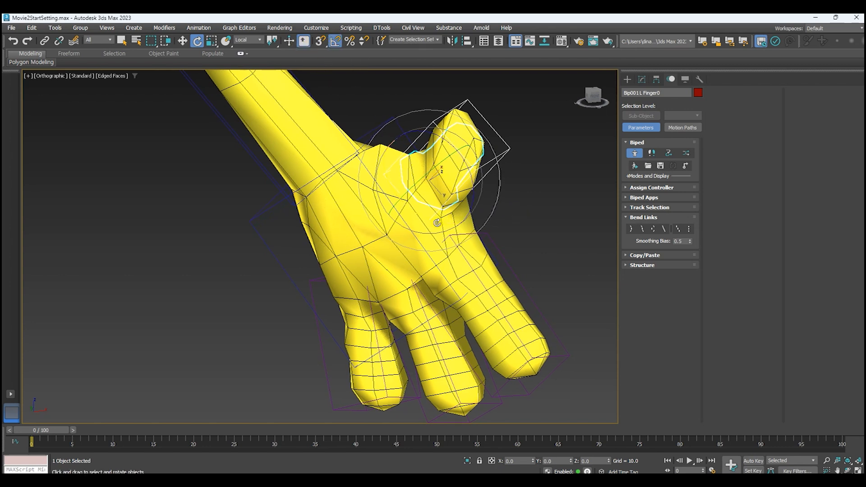
pyautogui.moveTo(295, 202); pyautogui.dragTo(237, 191)
pyautogui.click(572, 209)
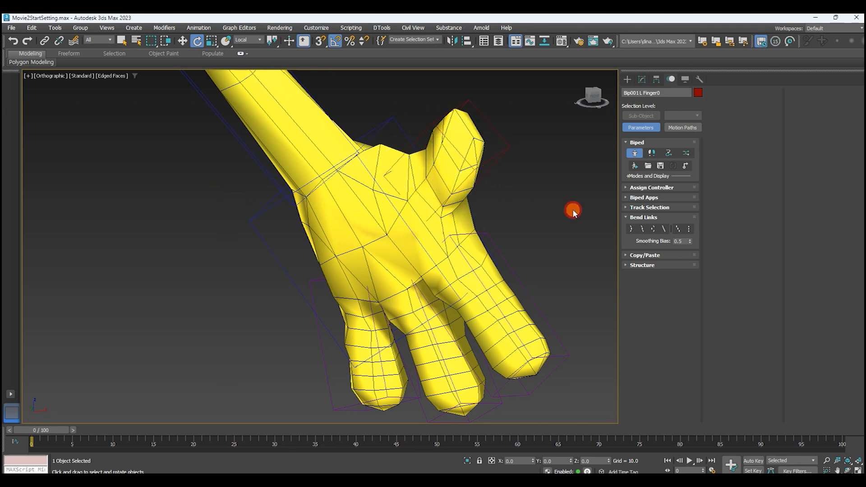
# Select the left hand's four finger bones and try rotating them together.
pyautogui.doubleClick(386, 121)
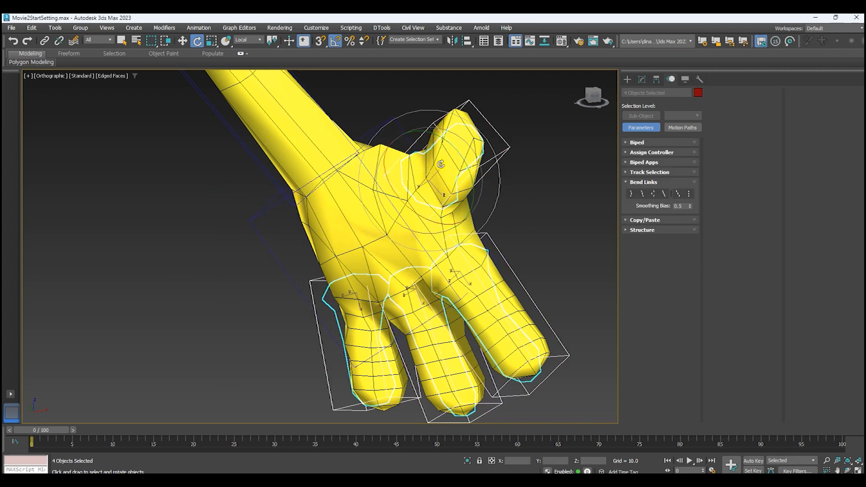
pyautogui.moveTo(438, 161); pyautogui.dragTo(299, 270)
pyautogui.keyDown('alt'); pyautogui.moveTo(479, 269); pyautogui.dragTo(515, 241, button='middle'); pyautogui.keyUp('alt')
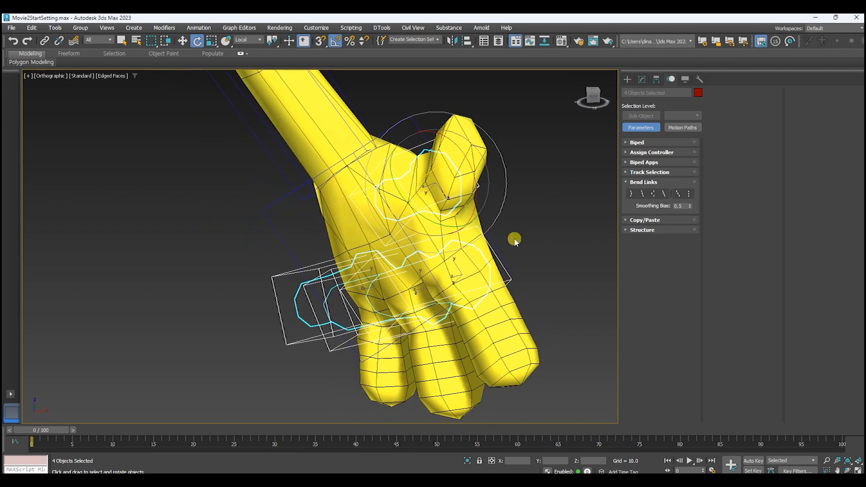
# Examine how the left and right hands are posed on the whole character, and clear the selection.
pyautogui.scroll(-5, 523, 239)
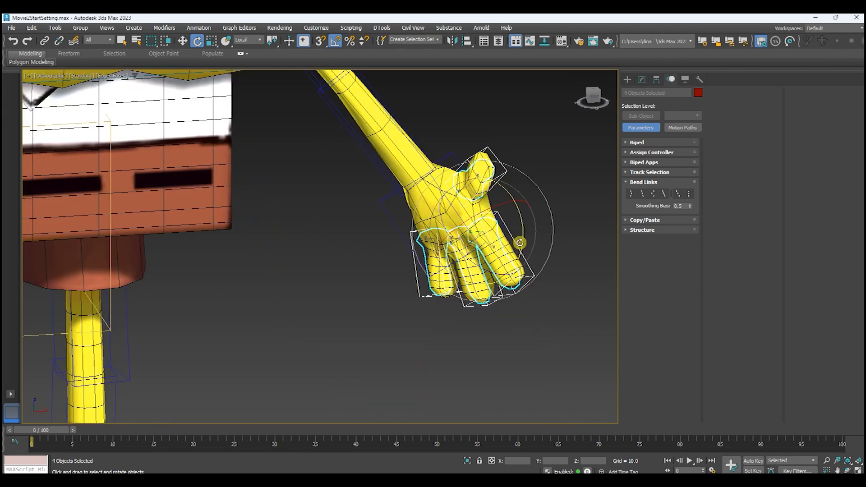
pyautogui.scroll(-5, 519, 242)
pyautogui.moveTo(360, 255); pyautogui.dragTo(509, 256, button='middle')
pyautogui.moveTo(434, 271); pyautogui.dragTo(427, 274, button='middle')
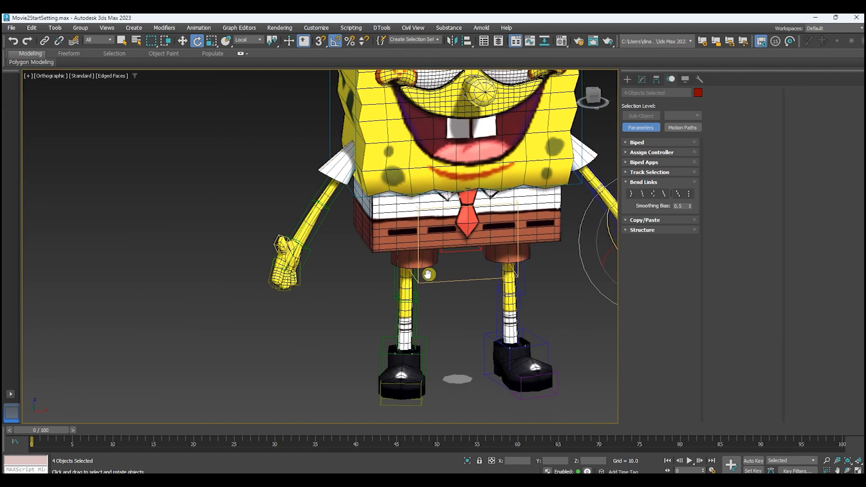
pyautogui.moveTo(373, 286); pyautogui.dragTo(334, 294, button='middle')
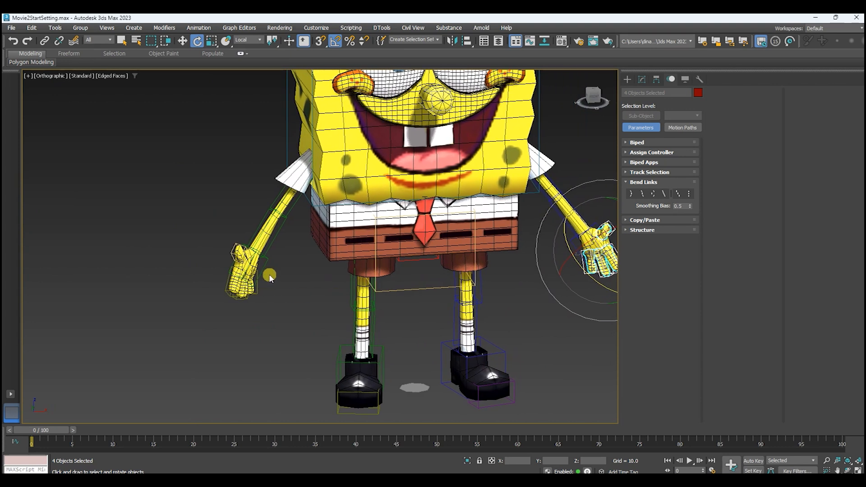
pyautogui.moveTo(370, 282); pyautogui.dragTo(184, 287, button='middle')
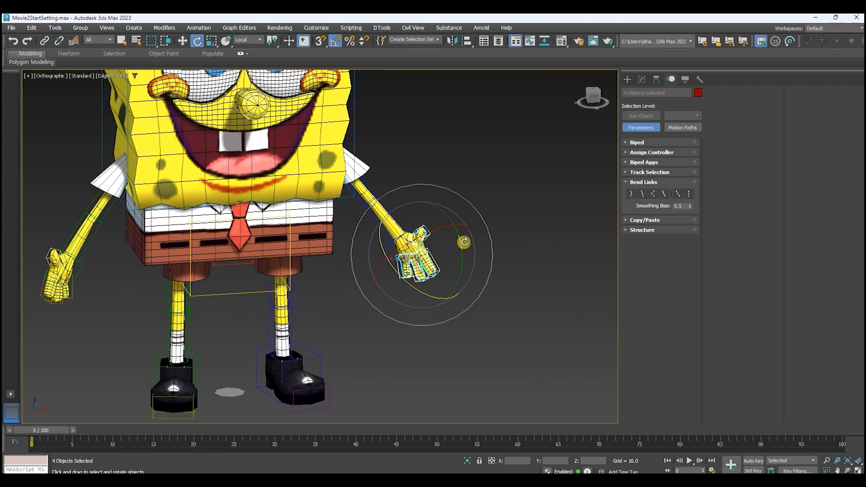
pyautogui.moveTo(476, 202); pyautogui.dragTo(467, 208, button='middle')
pyautogui.click(496, 198)
# Copy the posture of the left hand and its fingers and paste it to the opposite hand.
pyautogui.scroll(4, 403, 230)
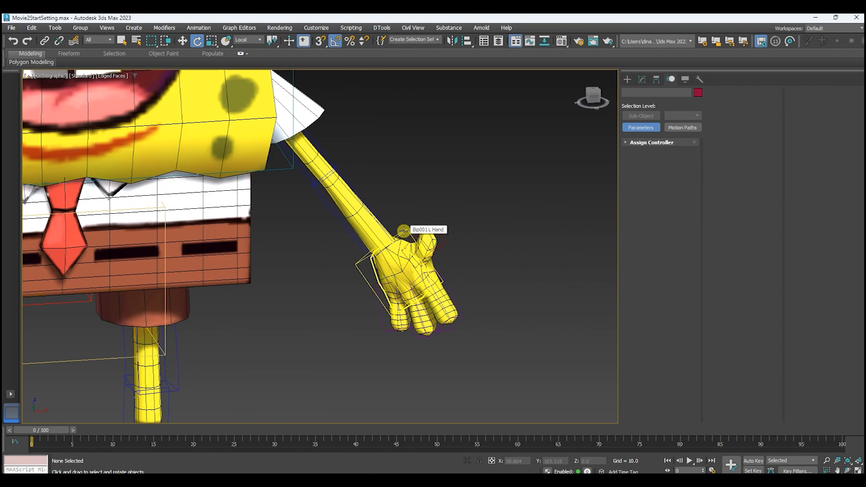
pyautogui.doubleClick(403, 230)
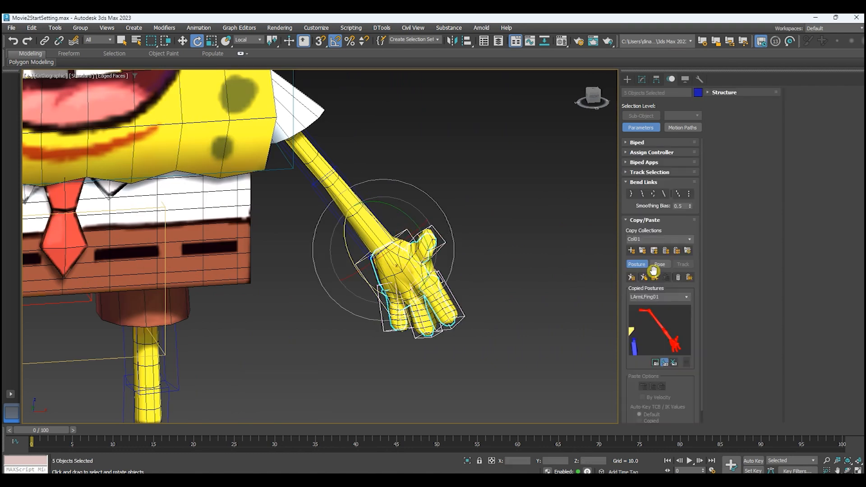
pyautogui.click(632, 277)
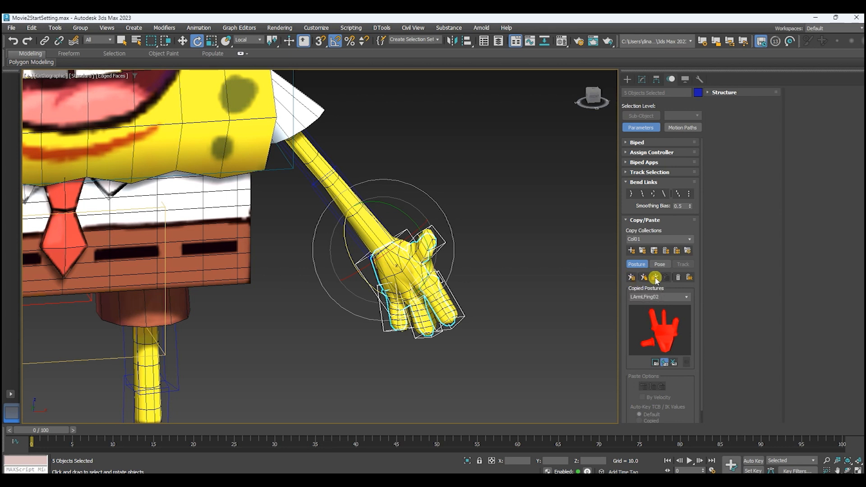
pyautogui.click(655, 278)
# Select the right hand's four finger bones and check the mirrored finger pose.
pyautogui.scroll(-3, 481, 269)
pyautogui.scroll(5, 243, 273)
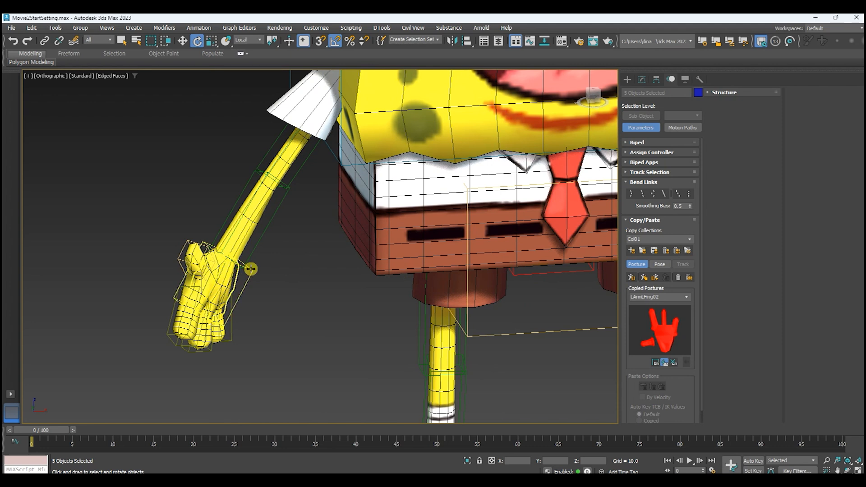
pyautogui.click(251, 269)
pyautogui.keyDown('alt'); pyautogui.click(251, 269); pyautogui.keyUp('alt')
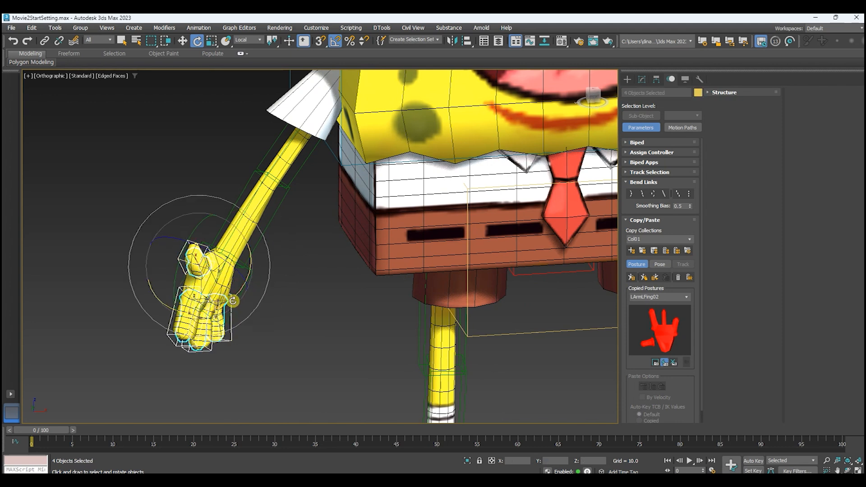
pyautogui.moveTo(233, 263); pyautogui.dragTo(288, 276)
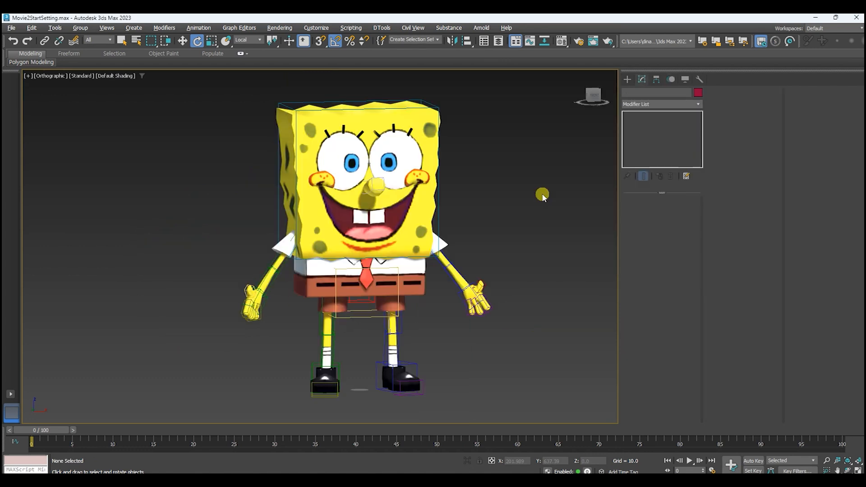
# Hide the Geometry category and select the entire biped skeleton.
pyautogui.click(686, 82)
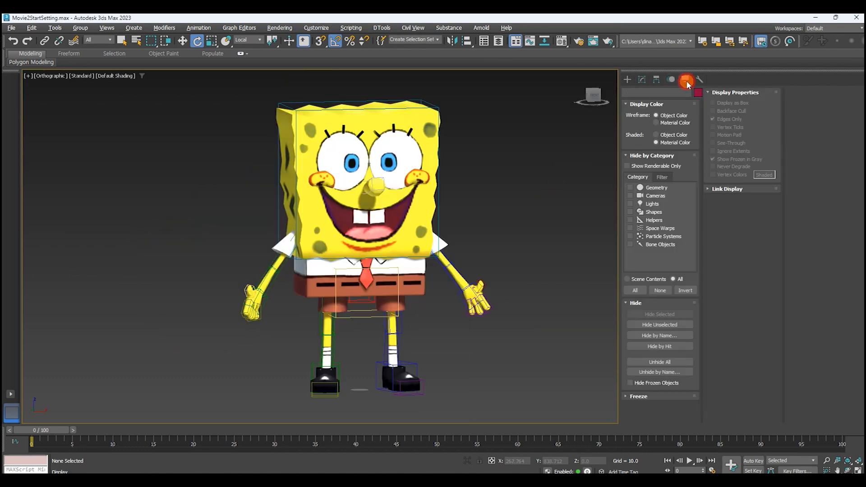
pyautogui.click(648, 188)
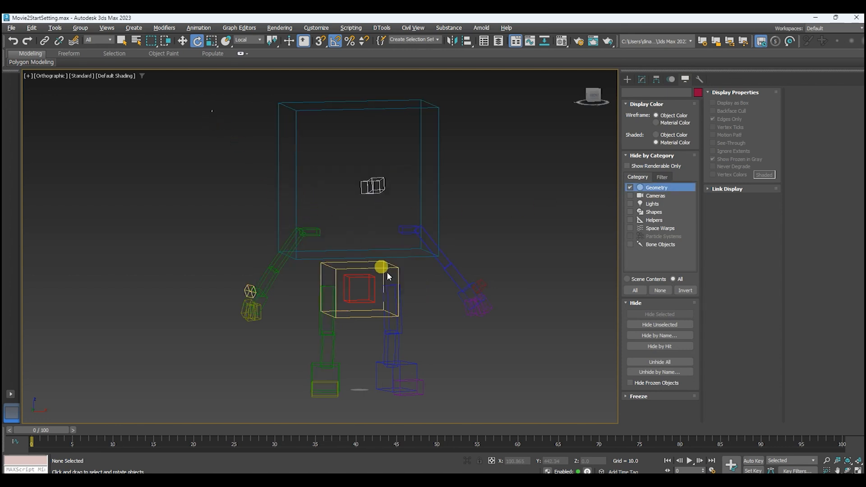
pyautogui.moveTo(483, 378); pyautogui.dragTo(537, 454)
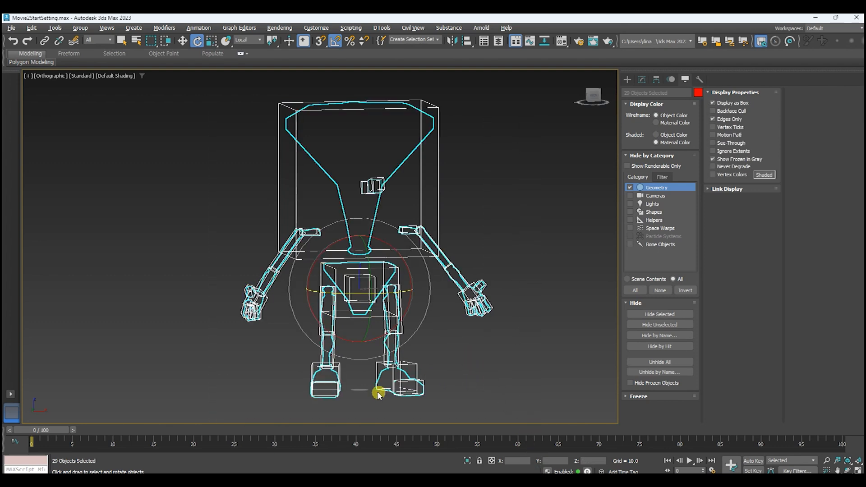
# Remove the red box inside the pelvis from the selected biped bones.
pyautogui.scroll(6, 328, 394)
pyautogui.moveTo(455, 170); pyautogui.dragTo(435, 256, button='middle')
pyautogui.scroll(-2, 435, 257)
pyautogui.scroll(2, 377, 270)
pyautogui.moveTo(418, 285); pyautogui.dragTo(433, 232, button='middle')
pyautogui.keyDown('alt'); pyautogui.click(353, 194); pyautogui.keyUp('alt')
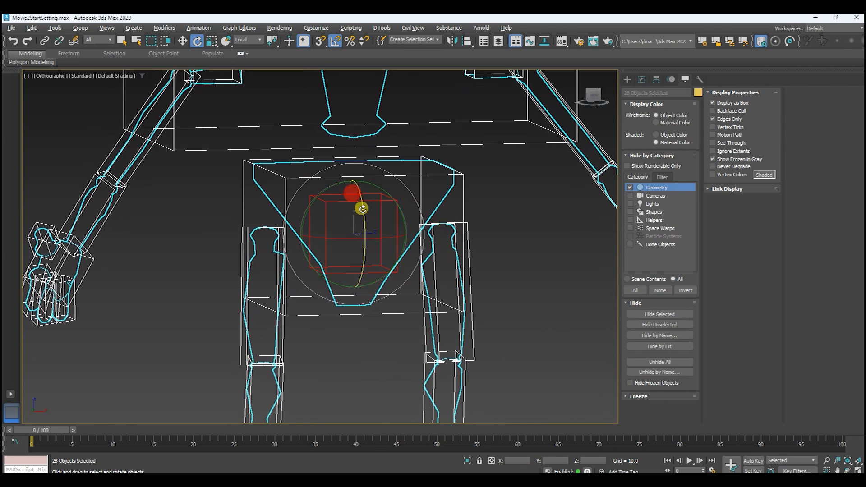
pyautogui.scroll(-5, 419, 248)
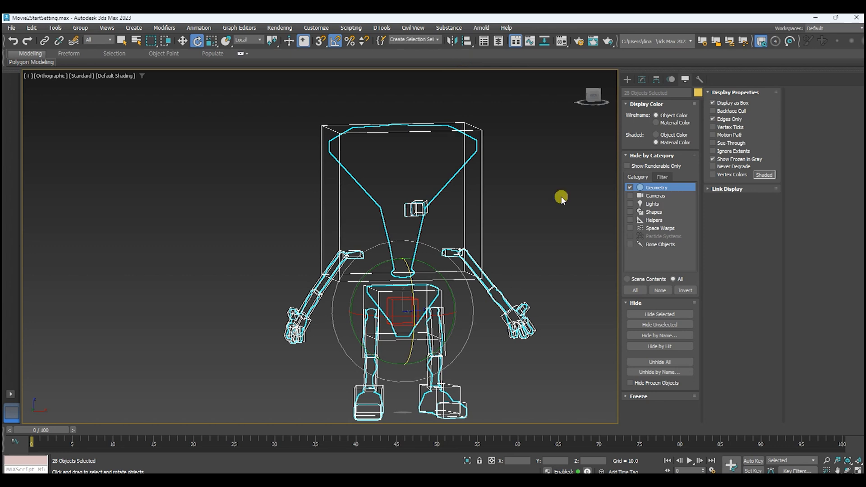
# Show the Geometry category again and clear the selection.
pyautogui.click(630, 187)
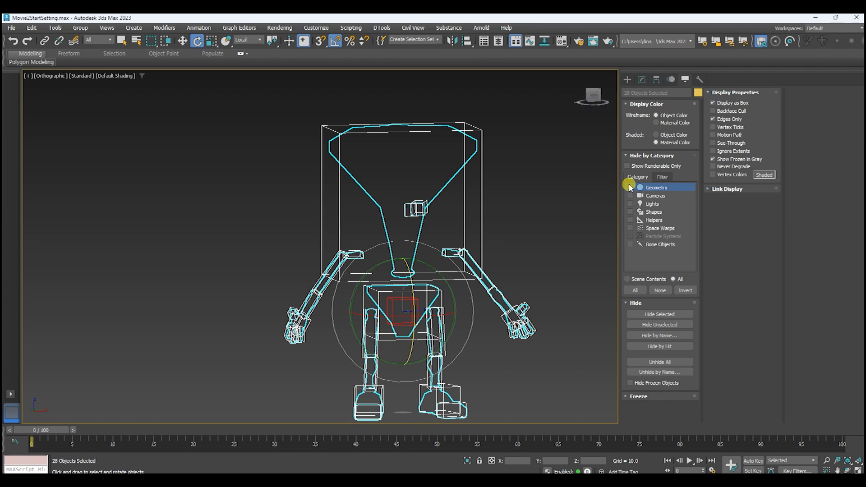
pyautogui.click(630, 186)
pyautogui.click(581, 194)
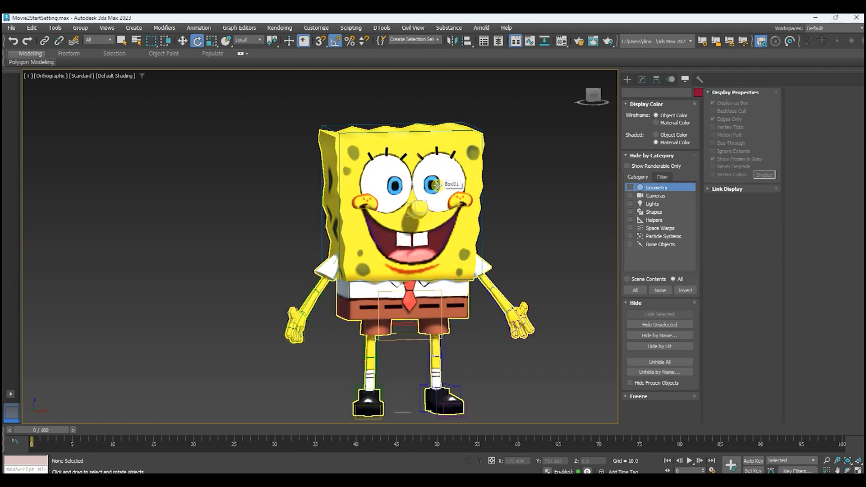
# Select the SpongeBob body mesh and add a Skin modifier above its Editable Poly.
pyautogui.click(412, 195)
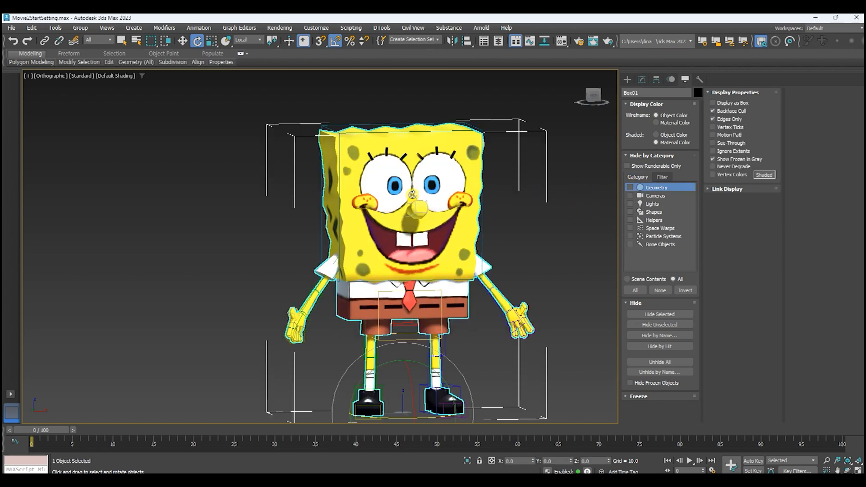
pyautogui.click(643, 79)
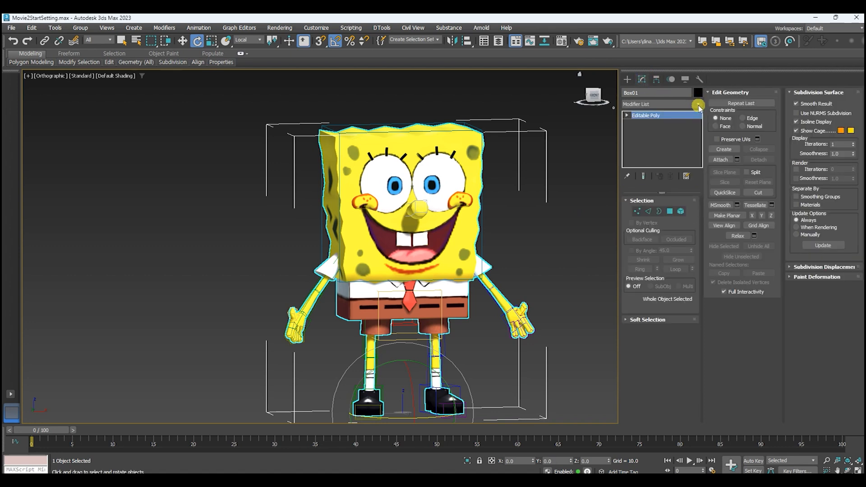
pyautogui.click(697, 106)
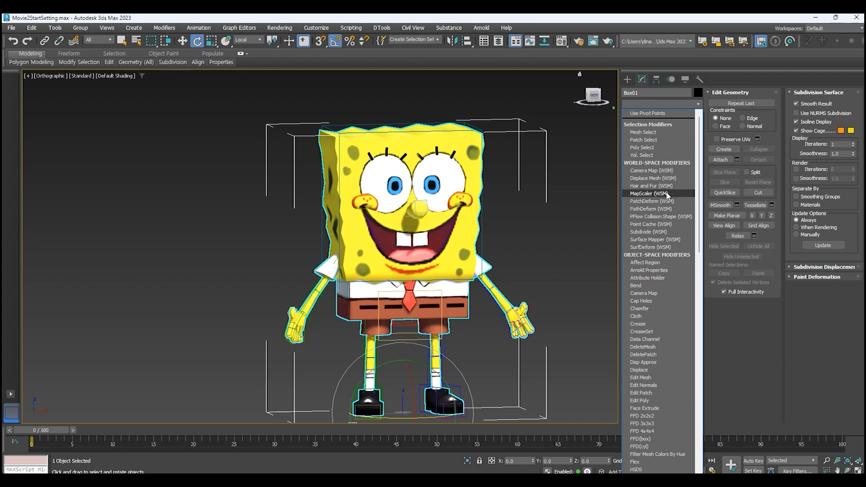
pyautogui.scroll(-2, 669, 198)
pyautogui.scroll(2, 671, 197)
pyautogui.press('s')
pyautogui.press('s')
pyautogui.press('s')
pyautogui.press('s')
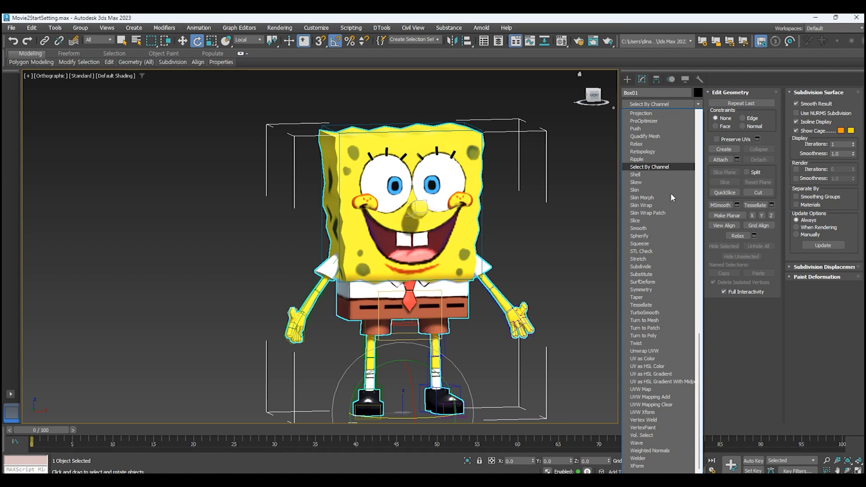
pyautogui.press('s')
pyautogui.press('s')
pyautogui.press('s')
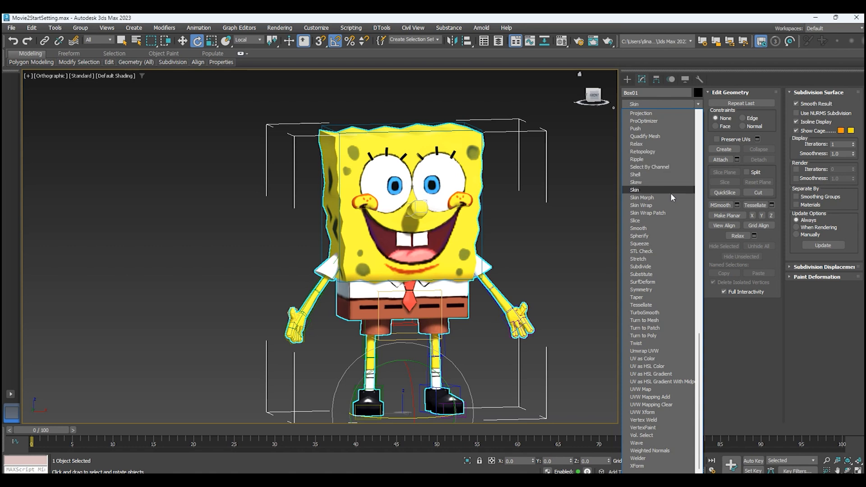
pyautogui.click(655, 191)
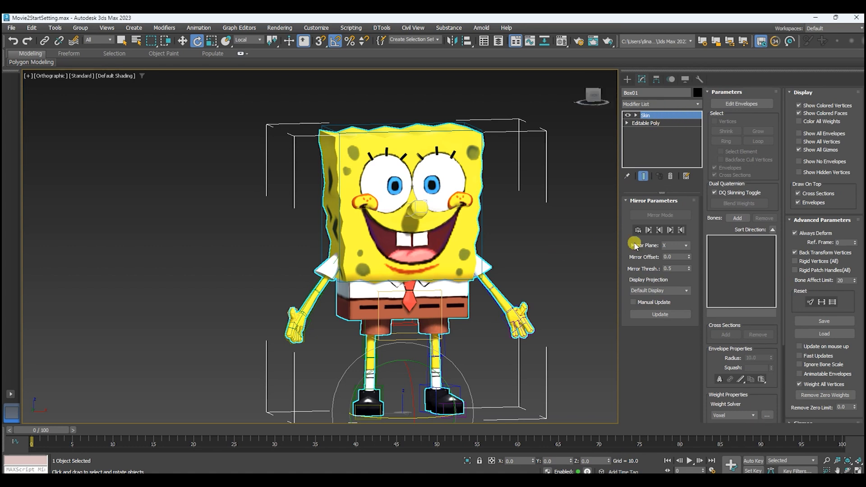
# Add all the biped bones from the Skin_bone selection set to the Skin modifier.
pyautogui.click(735, 219)
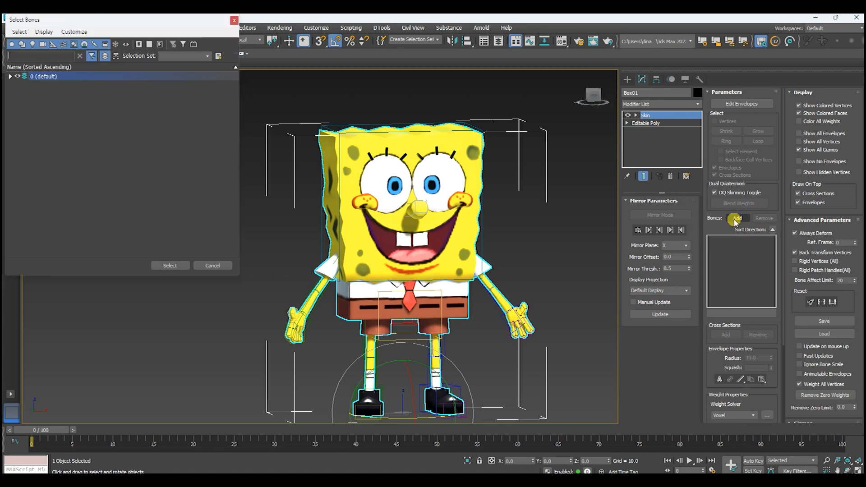
pyautogui.moveTo(149, 21); pyautogui.dragTo(525, 130)
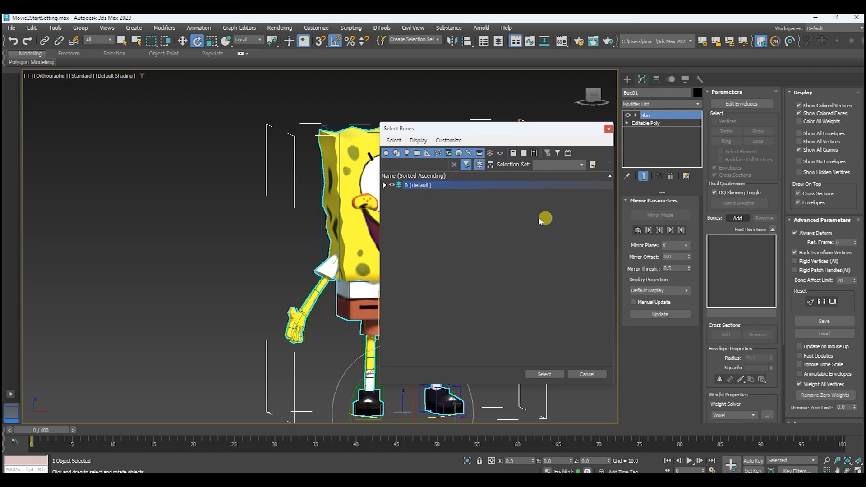
pyautogui.click(385, 185)
pyautogui.click(460, 250)
pyautogui.click(456, 299)
pyautogui.click(456, 251)
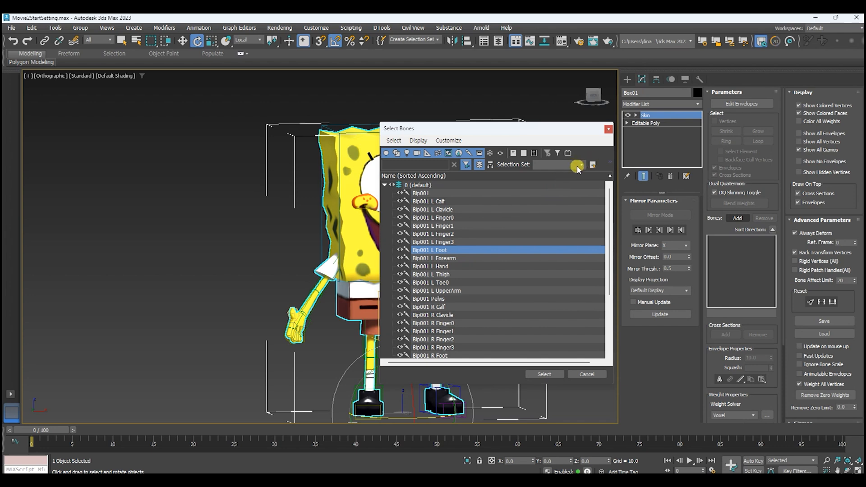
pyautogui.click(578, 167)
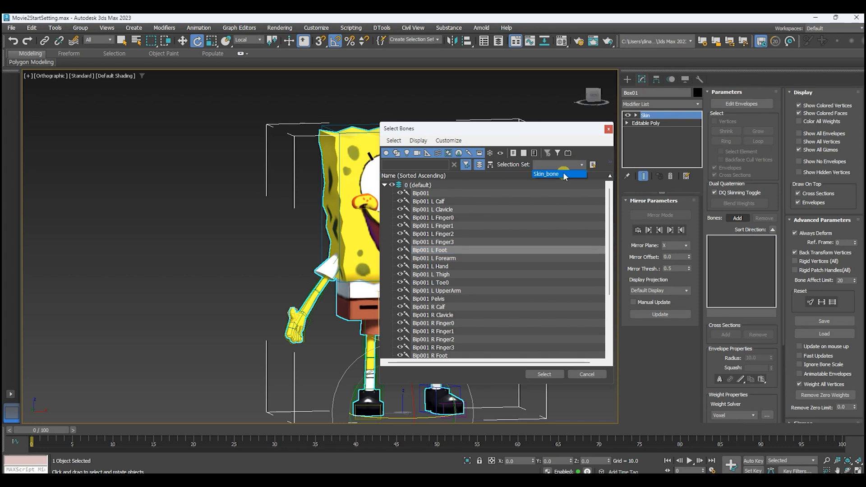
pyautogui.click(564, 175)
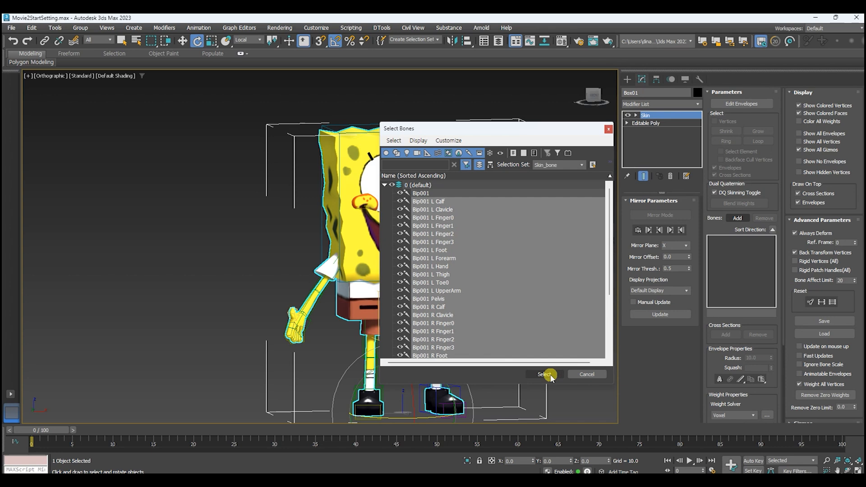
pyautogui.click(545, 375)
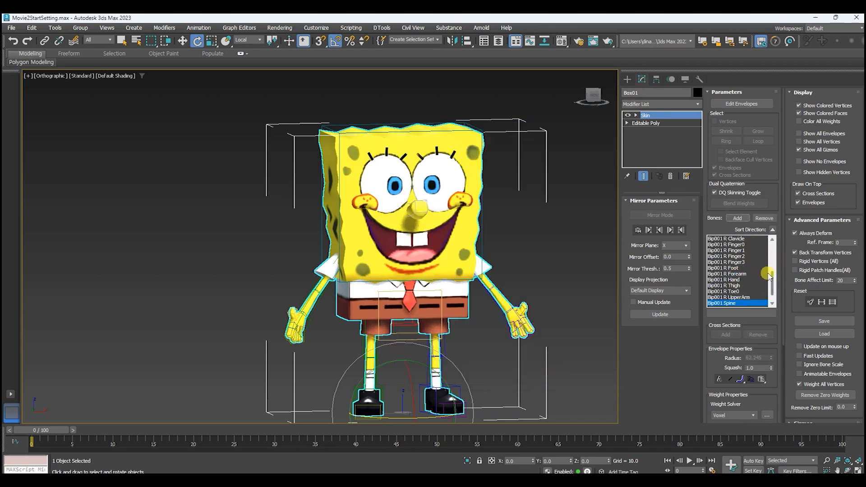
pyautogui.scroll(3, 764, 265)
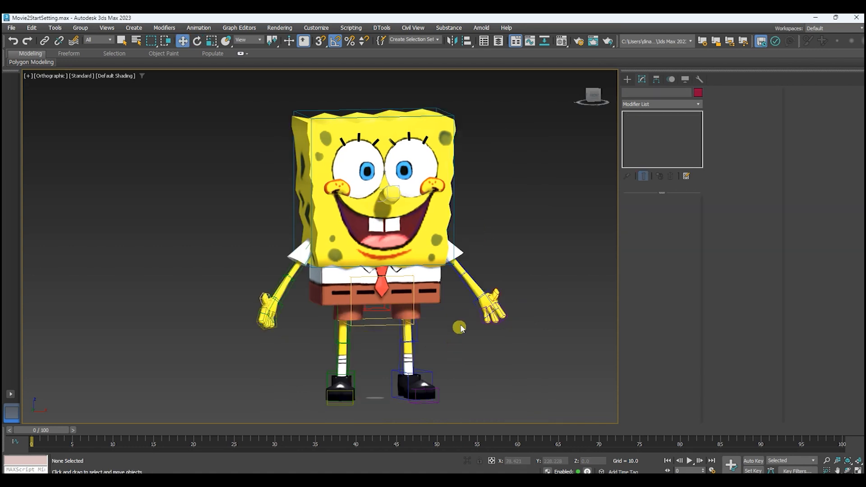
# Move the character's left hand bone around to test how the skinned mesh follows it.
pyautogui.click(477, 308)
pyautogui.moveTo(494, 280); pyautogui.dragTo(530, 201)
pyautogui.moveTo(498, 258); pyautogui.dragTo(510, 286)
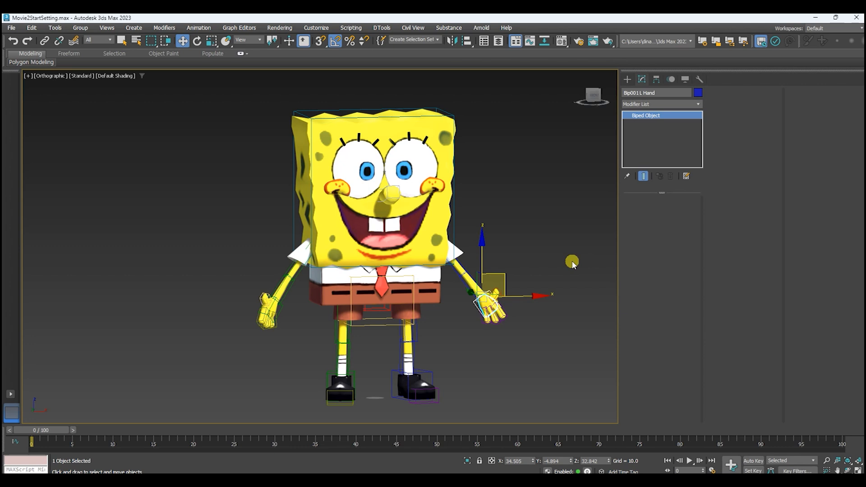
# Select the biped's spine, check its Figure Mode setting, and clear the selection.
pyautogui.click(437, 162)
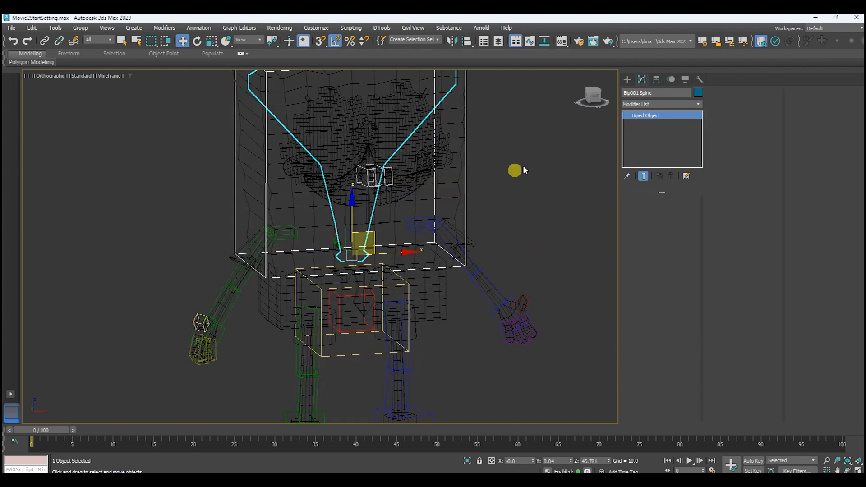
pyautogui.click(672, 80)
pyautogui.click(637, 143)
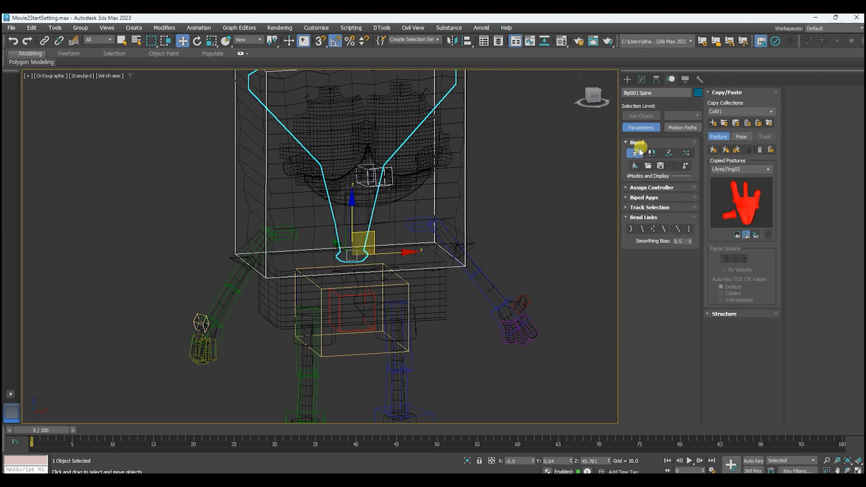
pyautogui.click(633, 155)
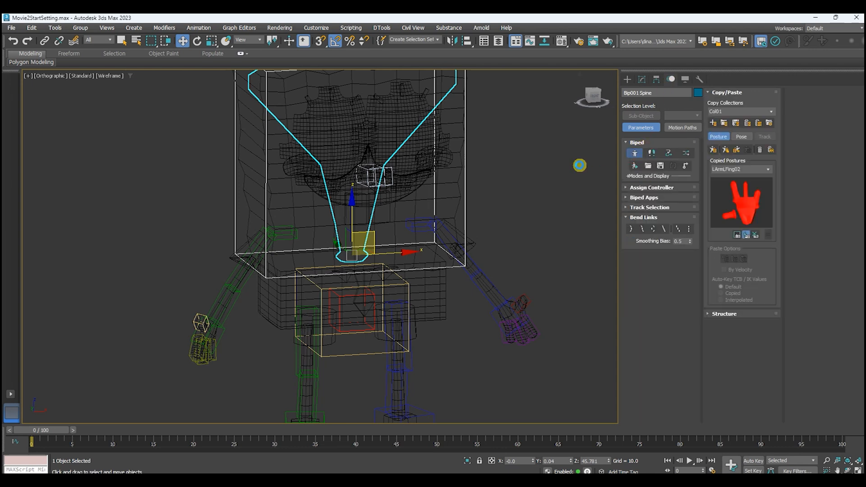
pyautogui.click(578, 166)
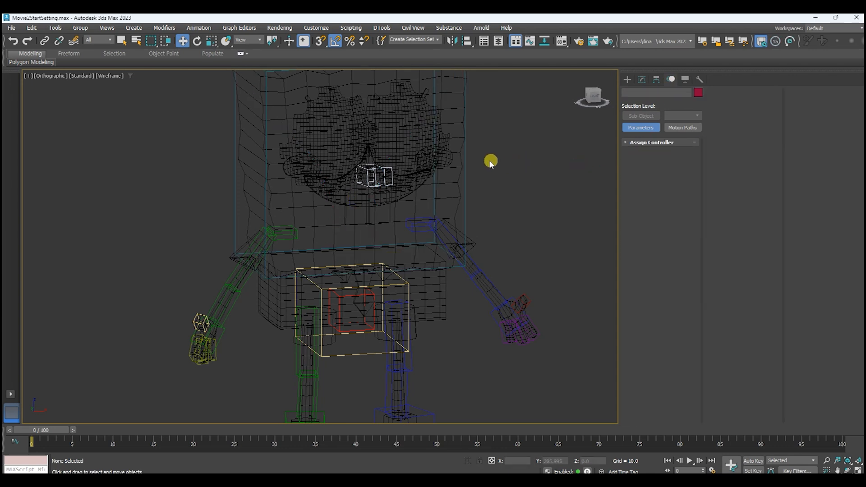
# Select the body mesh again and start editing the envelopes of its Skin modifier.
pyautogui.click(427, 154)
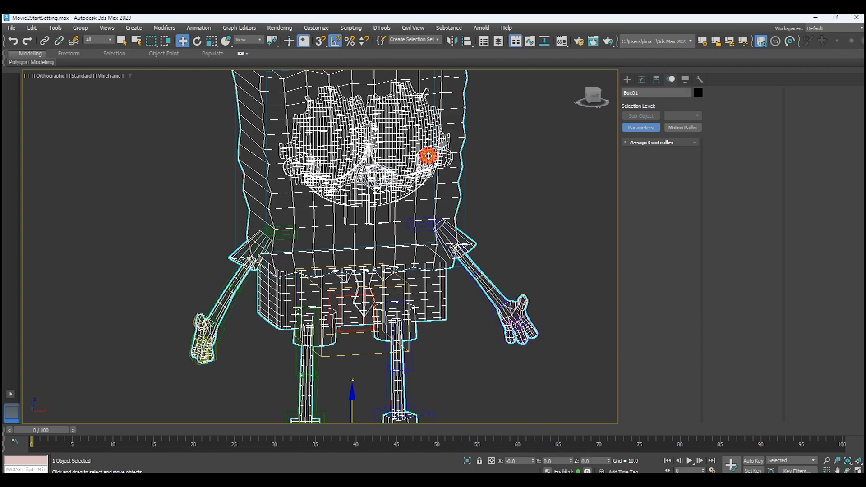
pyautogui.click(645, 80)
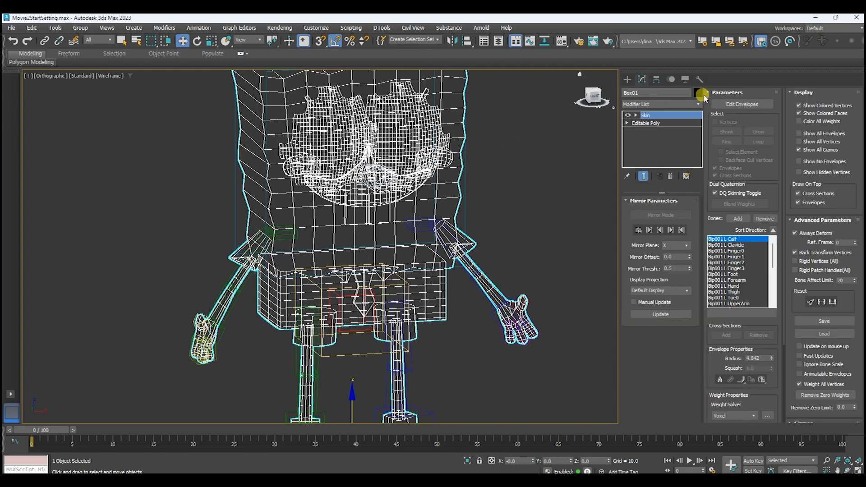
pyautogui.click(740, 104)
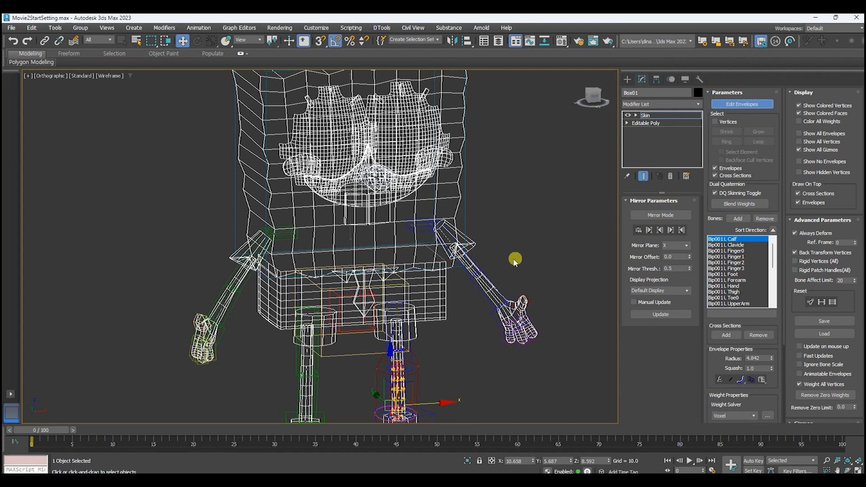
pyautogui.scroll(-3, 496, 265)
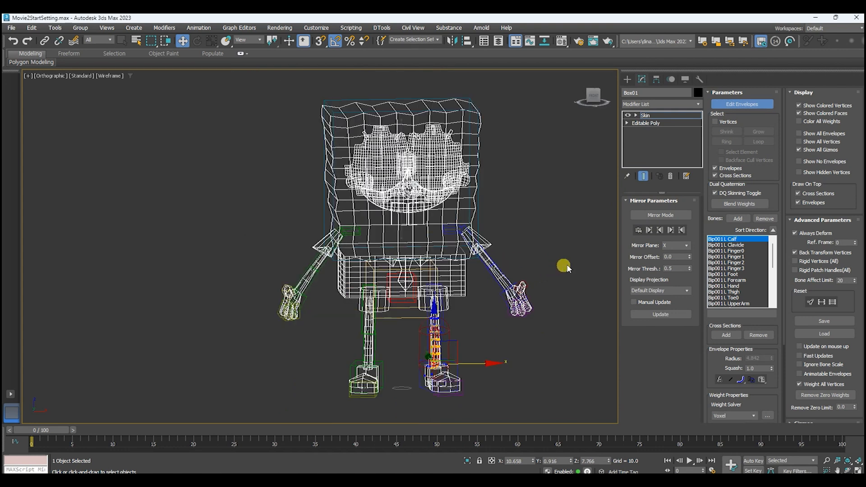
# Select the left Finger0, left Finger2 and Spine envelopes in turn to examine their vertex weights.
pyautogui.click(734, 251)
pyautogui.click(734, 262)
pyautogui.scroll(2, 417, 229)
pyautogui.scroll(2, 417, 229)
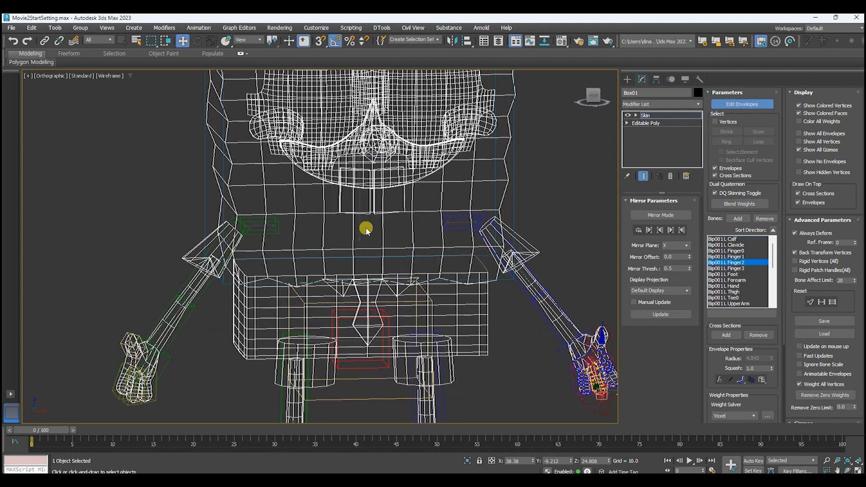
pyautogui.click(360, 228)
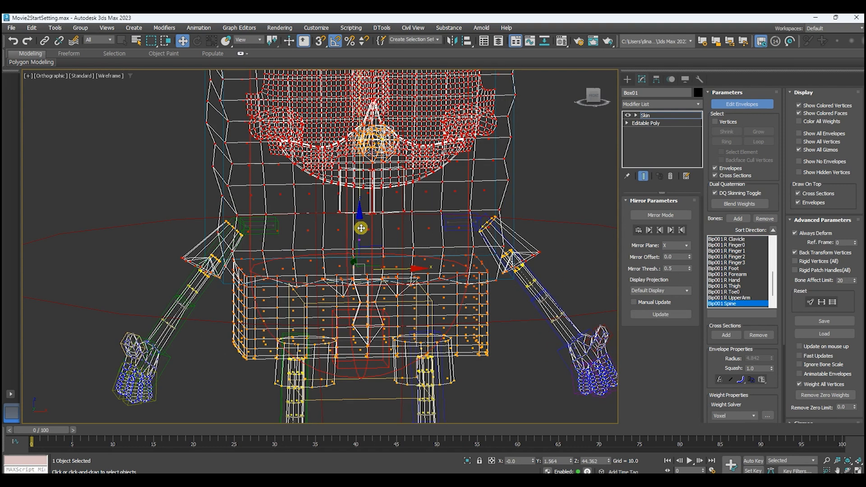
pyautogui.scroll(-3, 361, 228)
pyautogui.moveTo(432, 206); pyautogui.dragTo(451, 209, button='middle')
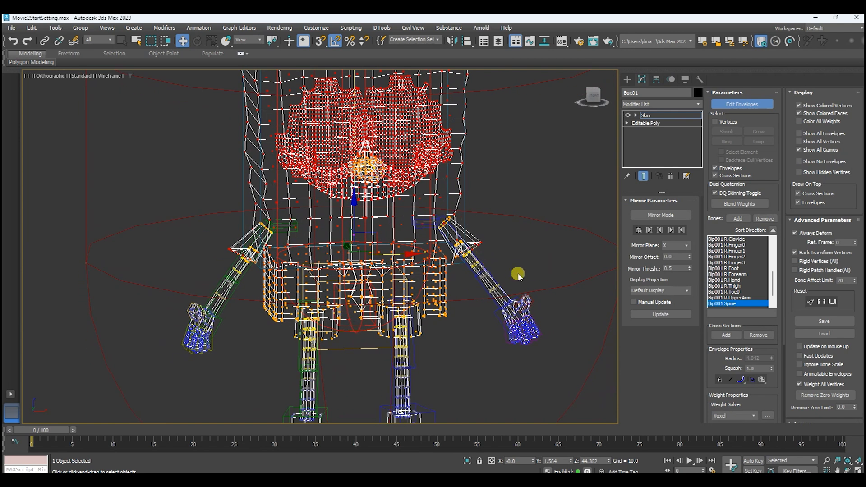
pyautogui.moveTo(541, 259); pyautogui.dragTo(535, 250, button='middle')
# Select the left upper arm and forearm envelopes and examine their influence along the arm.
pyautogui.scroll(2, 550, 277)
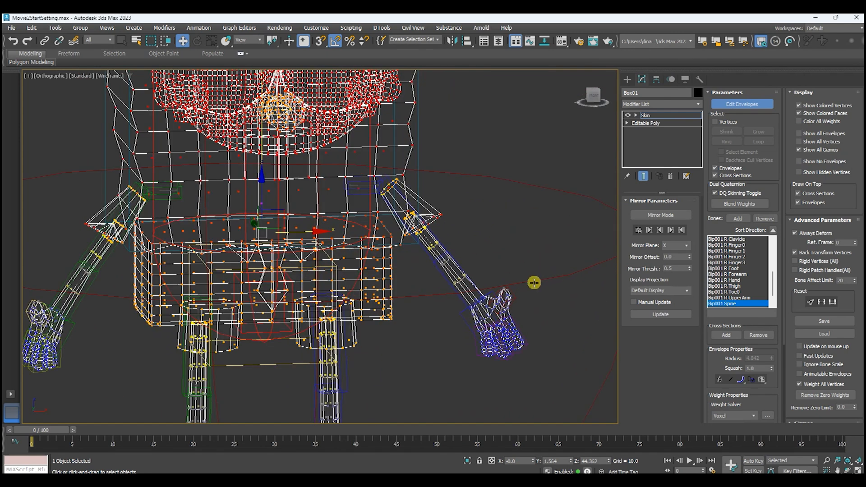
pyautogui.scroll(2, 518, 282)
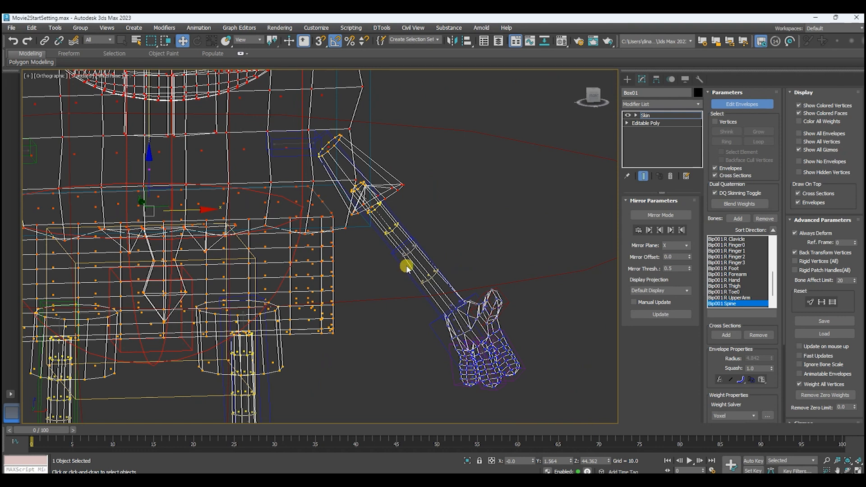
pyautogui.scroll(2, 406, 267)
pyautogui.moveTo(451, 195); pyautogui.dragTo(482, 236, button='middle')
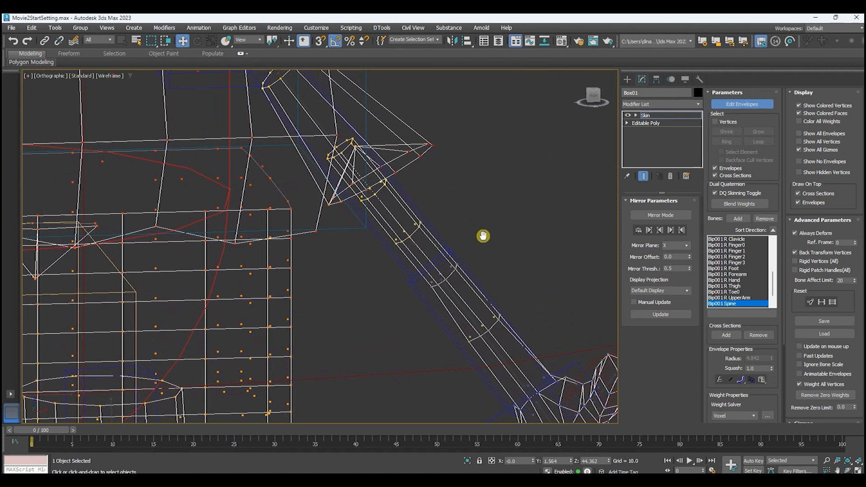
pyautogui.scroll(4, 391, 217)
pyautogui.scroll(-3, 395, 214)
pyautogui.click(311, 236)
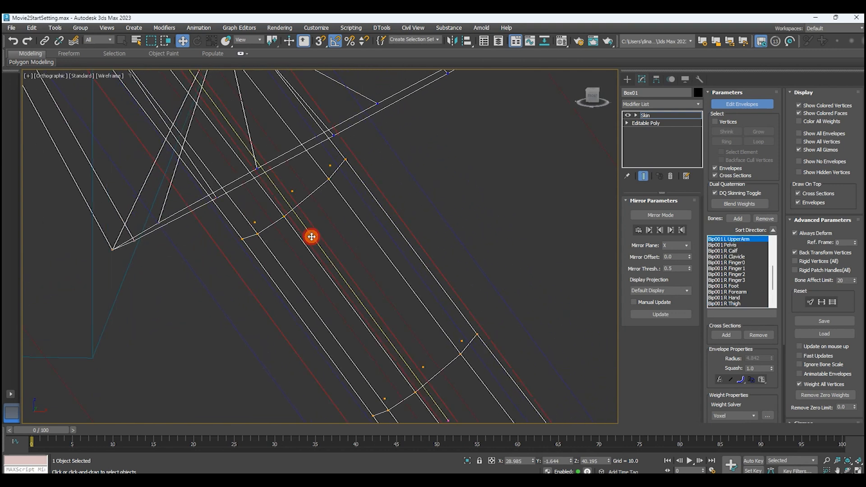
pyautogui.scroll(-3, 311, 237)
pyautogui.moveTo(473, 288); pyautogui.dragTo(386, 110, button='middle')
pyautogui.scroll(2, 378, 257)
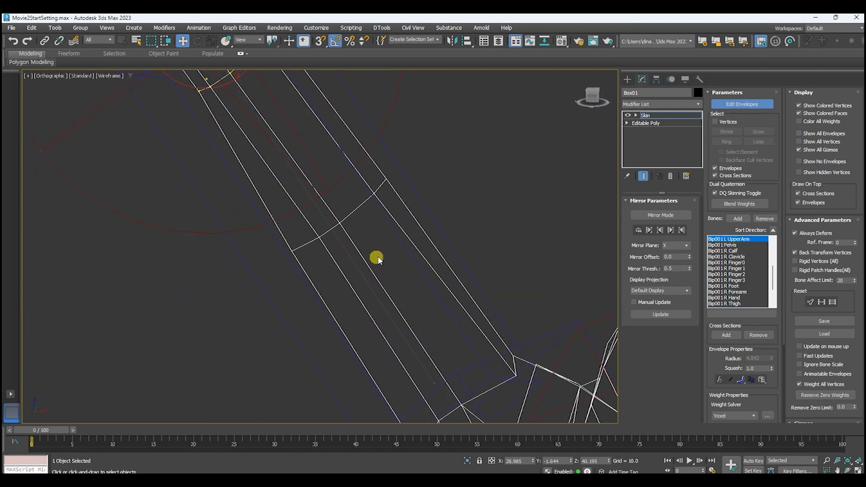
pyautogui.click(358, 270)
pyautogui.scroll(-3, 358, 270)
pyautogui.scroll(-1, 340, 290)
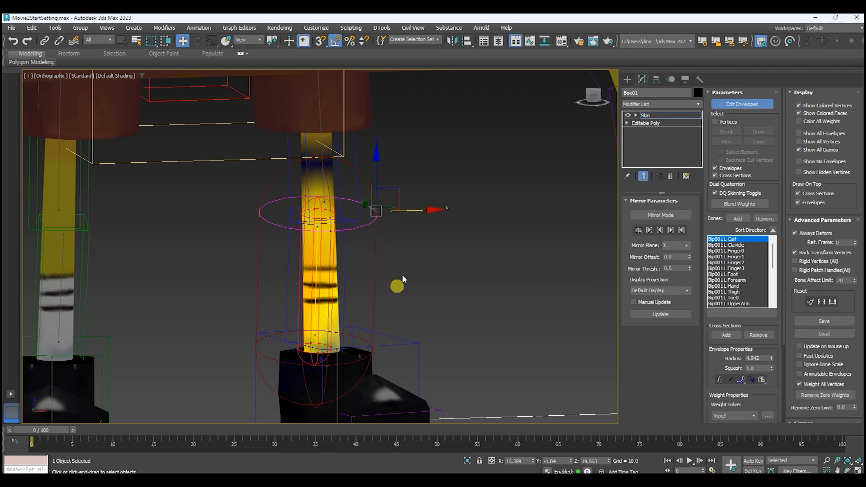
# With the left calf bone selected, turn on Show No Envelopes and switch off Show Colored Faces in the Skin display options.
pyautogui.moveTo(429, 211)
pyautogui.mouseDown()
pyautogui.moveTo(471, 209)
pyautogui.moveTo(419, 215)
pyautogui.moveTo(466, 212)
pyautogui.moveTo(427, 218)
pyautogui.mouseUp()
pyautogui.click(798, 162)
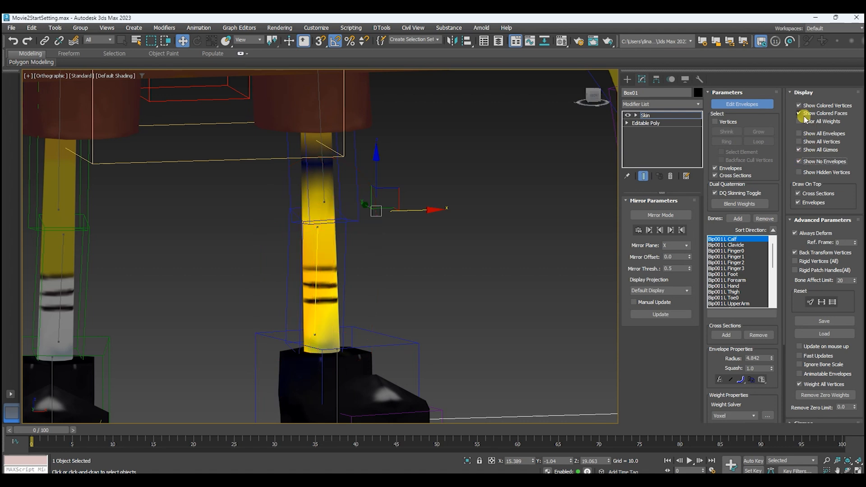
pyautogui.click(804, 116)
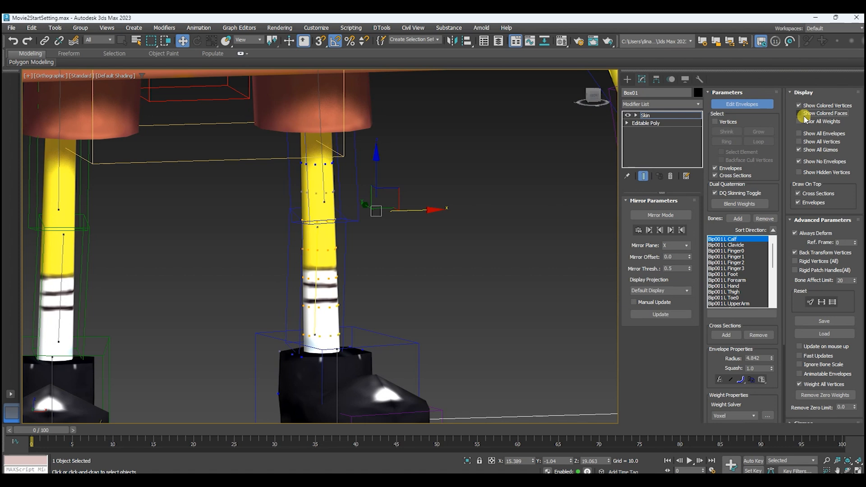
pyautogui.moveTo(375, 287); pyautogui.dragTo(387, 266, button='middle')
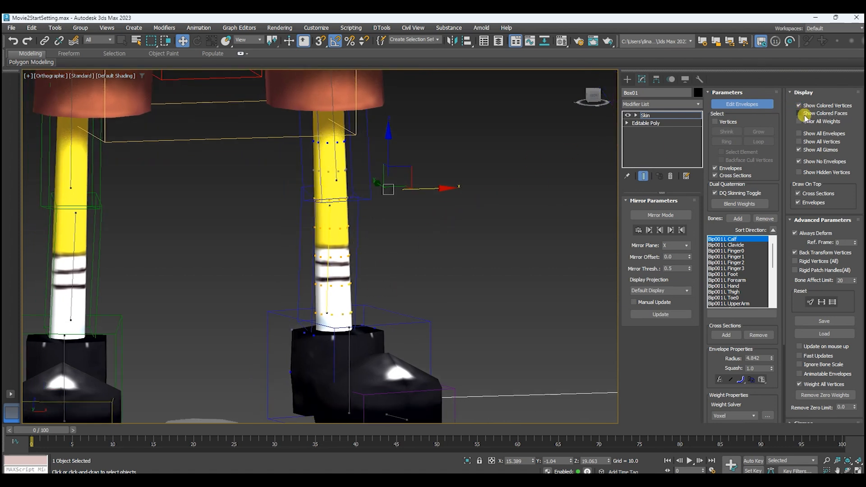
pyautogui.click(799, 114)
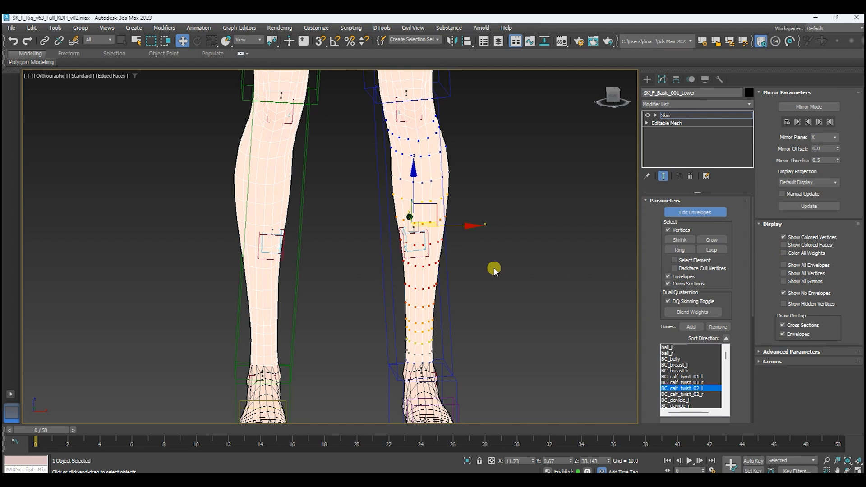
# Compare the left calf's weights with Show Colored Faces off and on, leaving the option turned on.
pyautogui.click(783, 245)
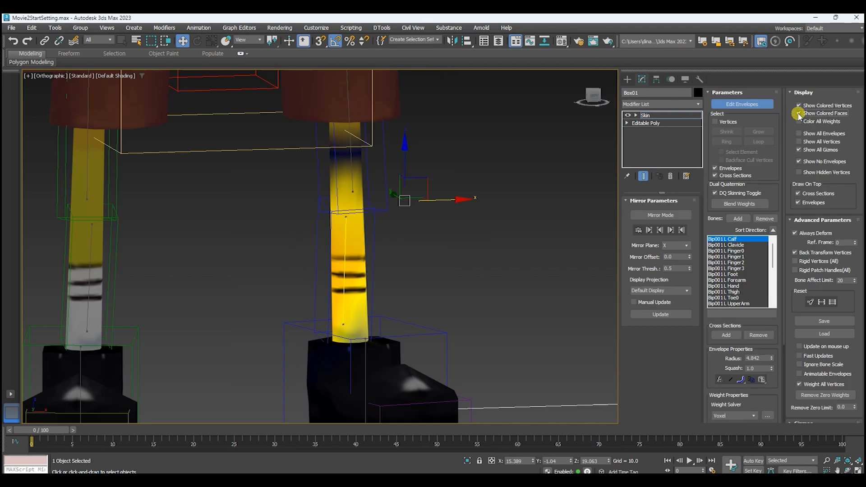
pyautogui.click(798, 114)
pyautogui.click(798, 113)
pyautogui.click(797, 114)
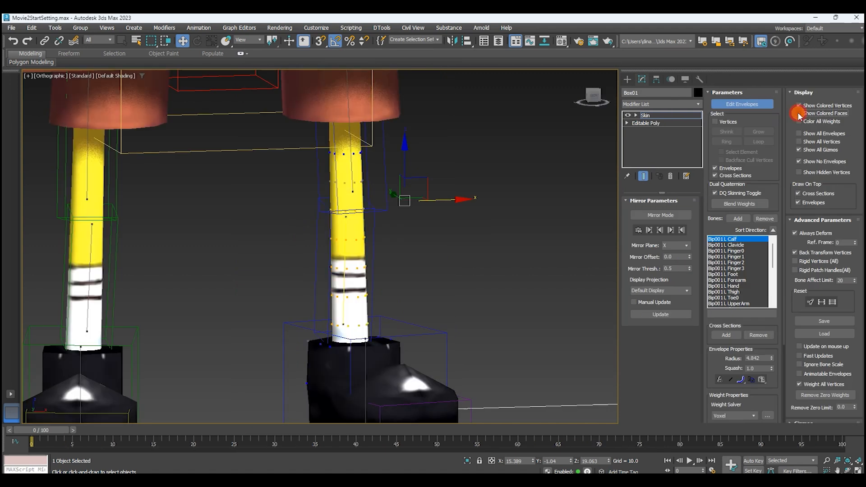
pyautogui.click(798, 114)
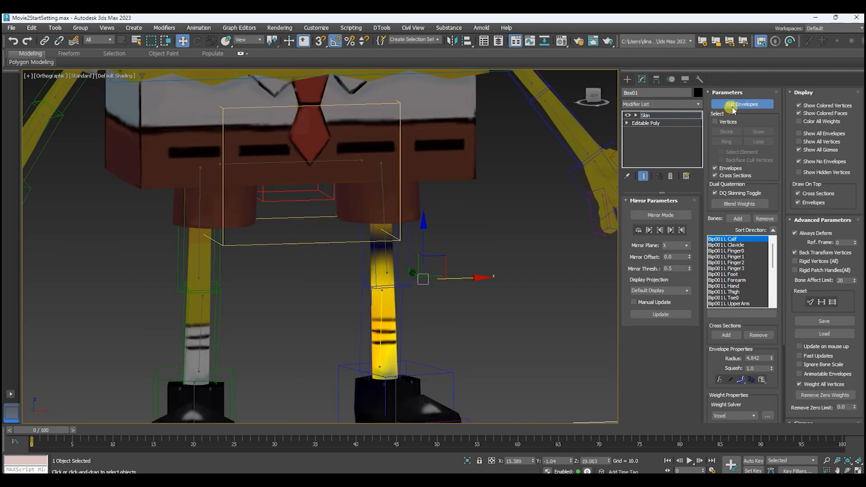
# Exit envelope editing and set the body mesh's shaded display to Object Color.
pyautogui.click(748, 104)
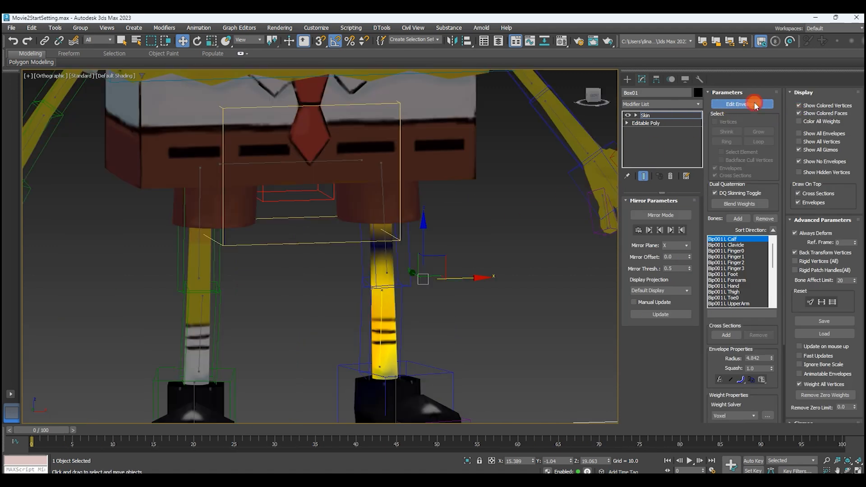
pyautogui.click(671, 79)
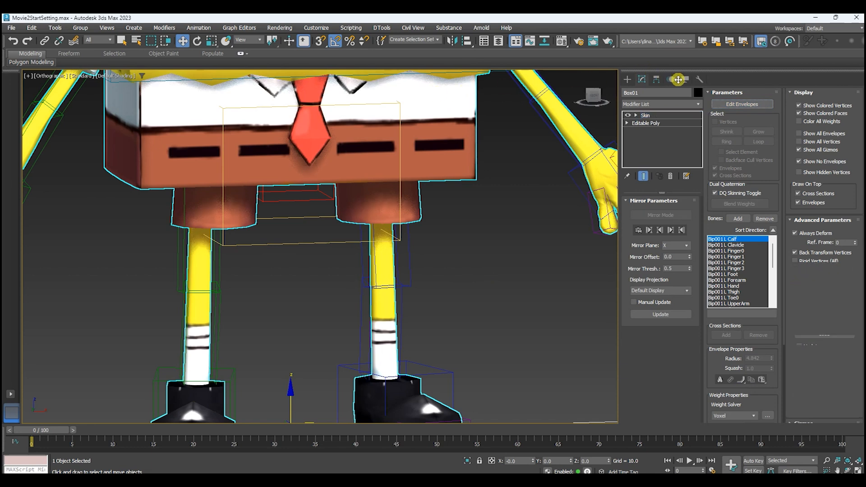
pyautogui.click(684, 79)
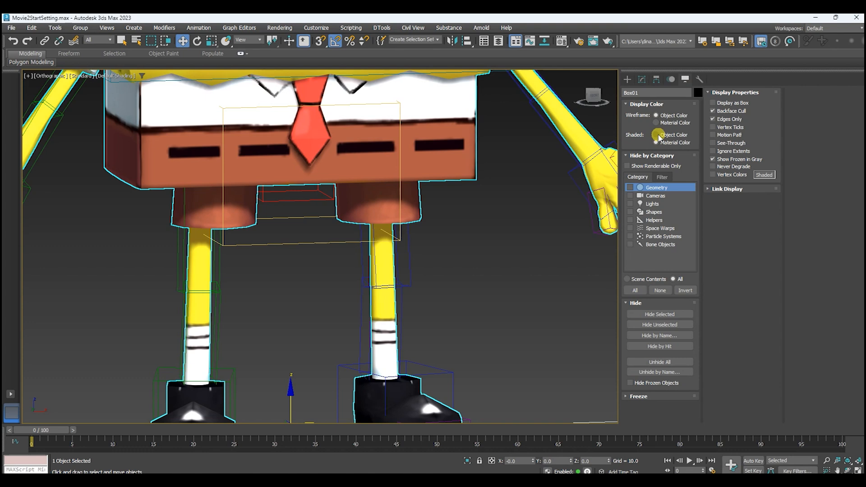
pyautogui.click(658, 135)
pyautogui.scroll(-3, 532, 174)
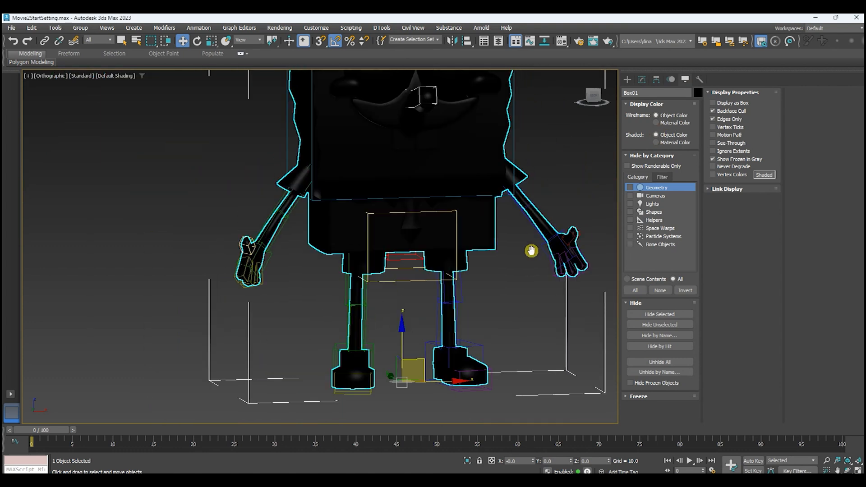
pyautogui.moveTo(552, 212); pyautogui.dragTo(536, 200, button='middle')
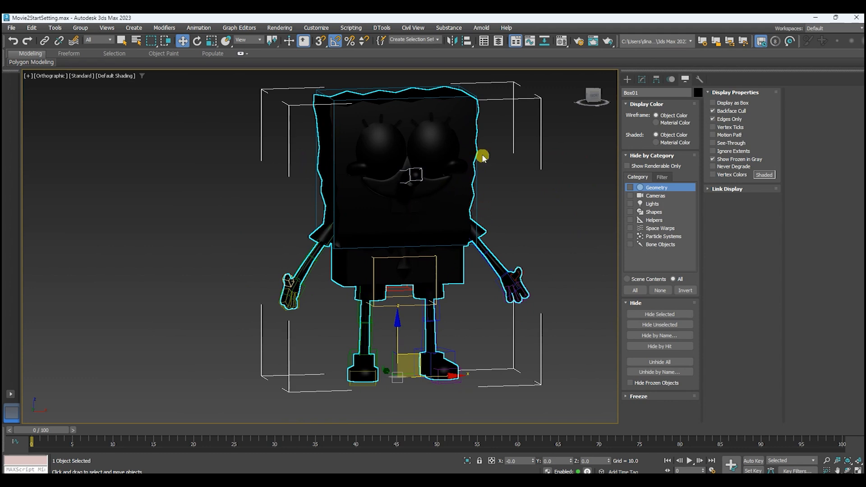
pyautogui.moveTo(543, 209); pyautogui.dragTo(539, 223, button='middle')
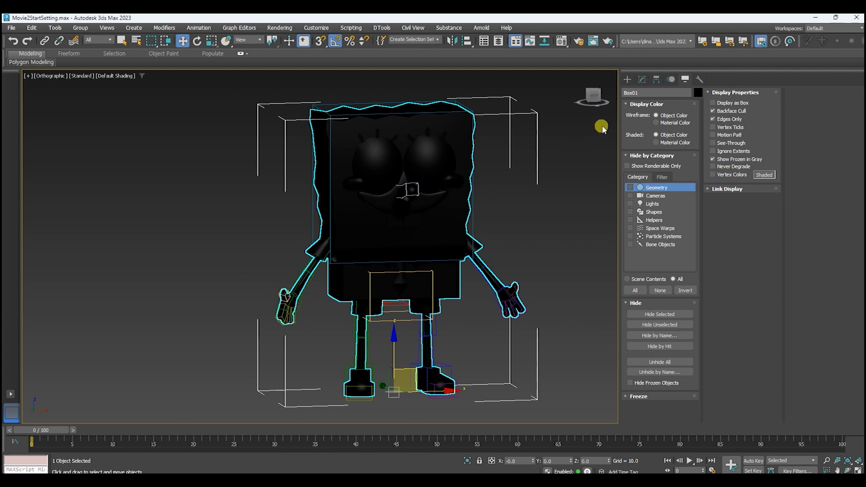
# Change the body mesh's object color to the first gray custom color.
pyautogui.click(697, 93)
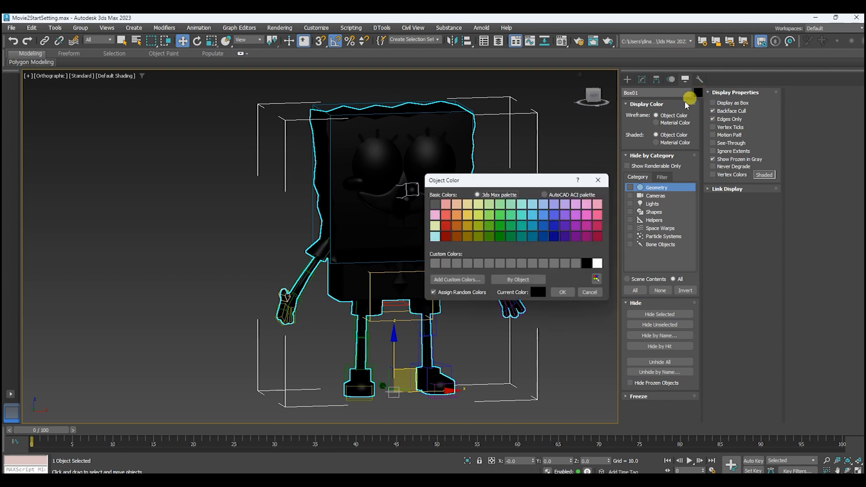
pyautogui.click(436, 265)
pyautogui.click(569, 292)
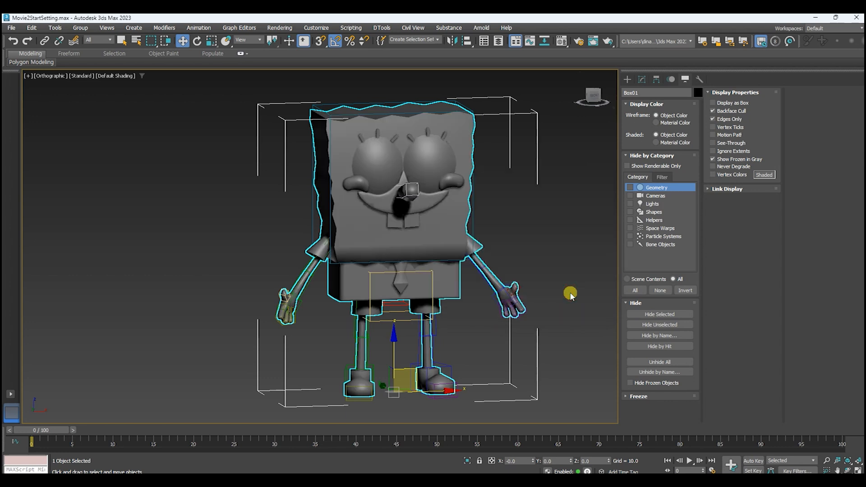
# Reopen envelope editing on the Skin modifier and examine the left calf's weight colors on the gray mesh.
pyautogui.click(645, 80)
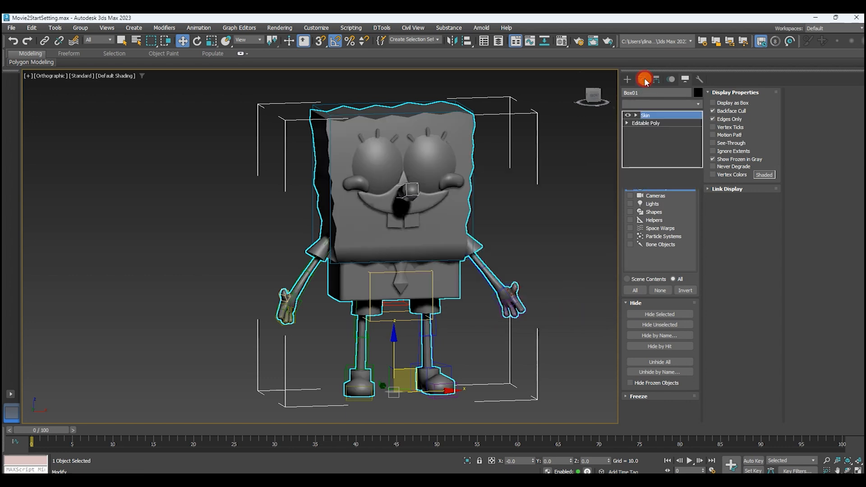
pyautogui.click(740, 104)
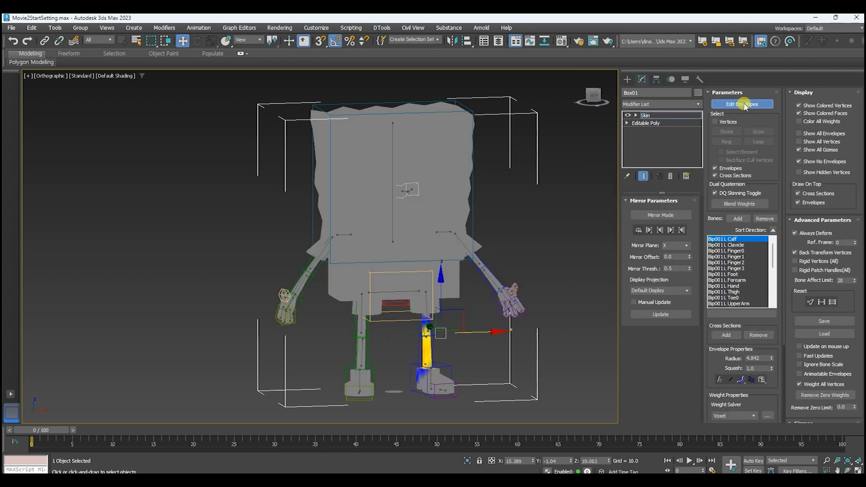
pyautogui.scroll(5, 483, 320)
pyautogui.moveTo(449, 350); pyautogui.dragTo(499, 261, button='middle')
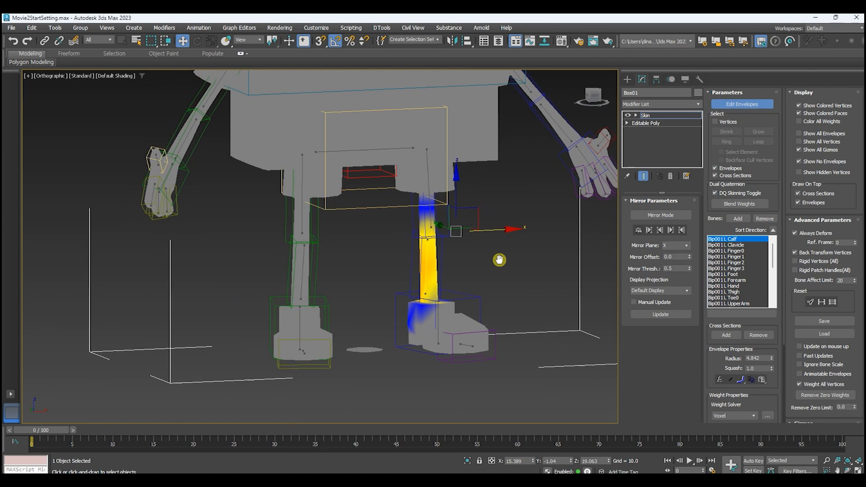
pyautogui.scroll(2, 492, 263)
pyautogui.scroll(2, 487, 273)
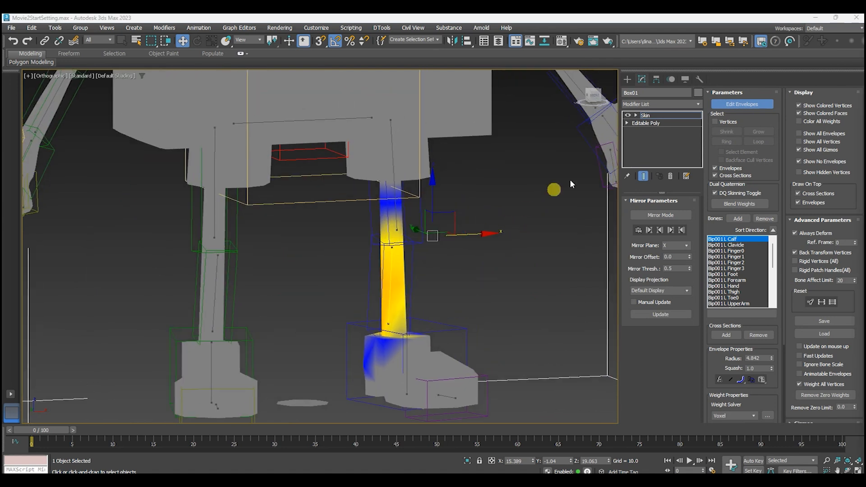
# Exit envelope editing and switch the mesh's shaded display to Material Color to view the textured character.
pyautogui.click(750, 105)
pyautogui.click(685, 79)
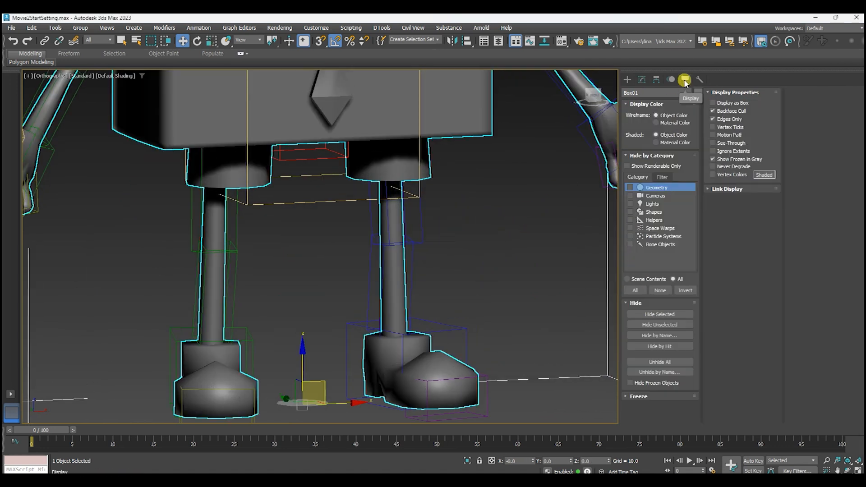
pyautogui.click(656, 142)
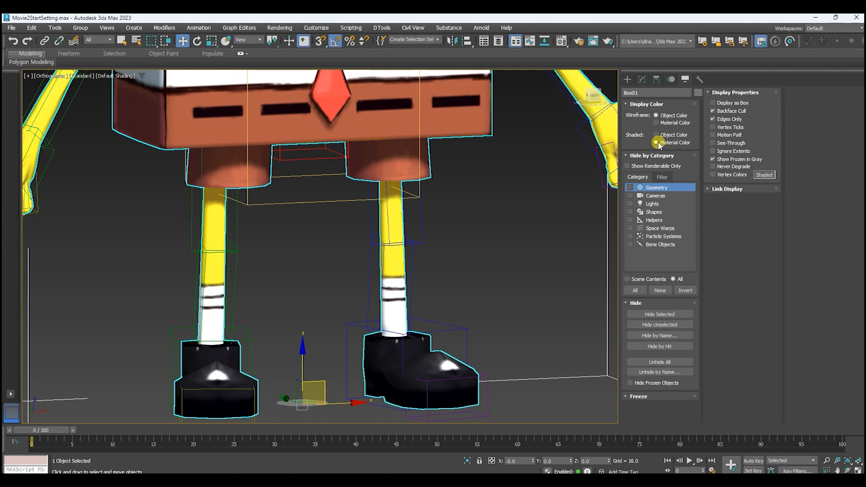
pyautogui.scroll(-4, 501, 205)
pyautogui.moveTo(532, 222); pyautogui.dragTo(487, 303, button='middle')
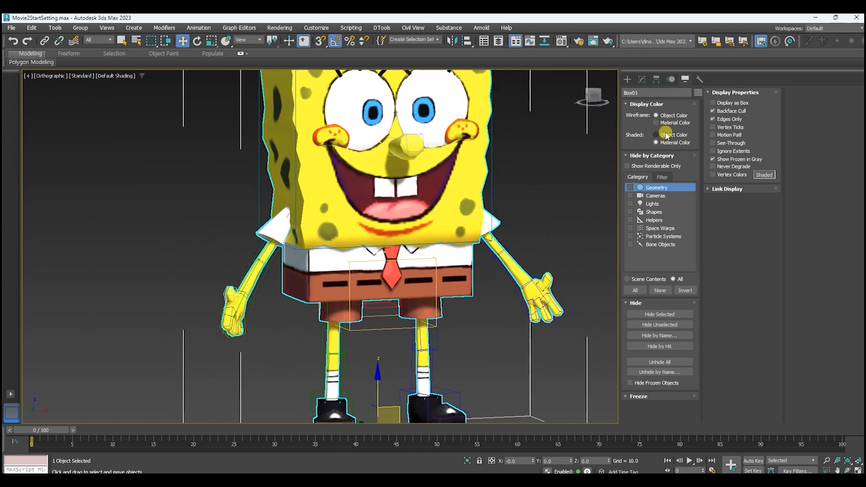
# Set the mesh's shaded display back to Object Color and resume editing the Skin envelopes.
pyautogui.click(665, 135)
pyautogui.scroll(-3, 516, 201)
pyautogui.keyDown('alt'); pyautogui.moveTo(516, 201); pyautogui.dragTo(488, 208, button='middle'); pyautogui.keyUp('alt')
pyautogui.moveTo(506, 181); pyautogui.dragTo(497, 206, button='middle')
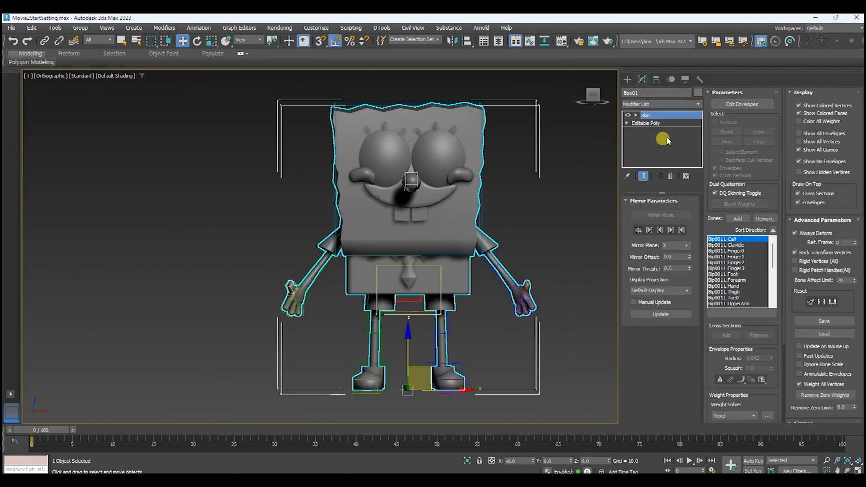
pyautogui.click(742, 103)
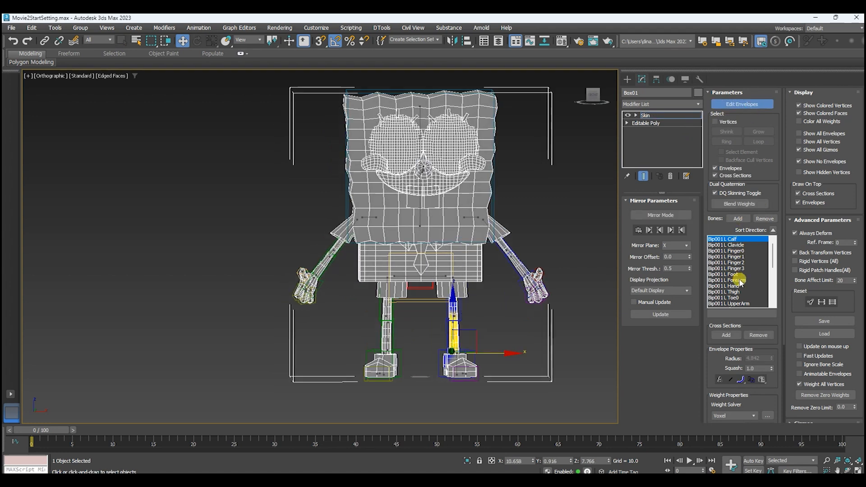
# Select the left forearm, left thigh, Pelvis and right clavicle bones to examine their weights, ending on the Pelvis.
pyautogui.click(740, 280)
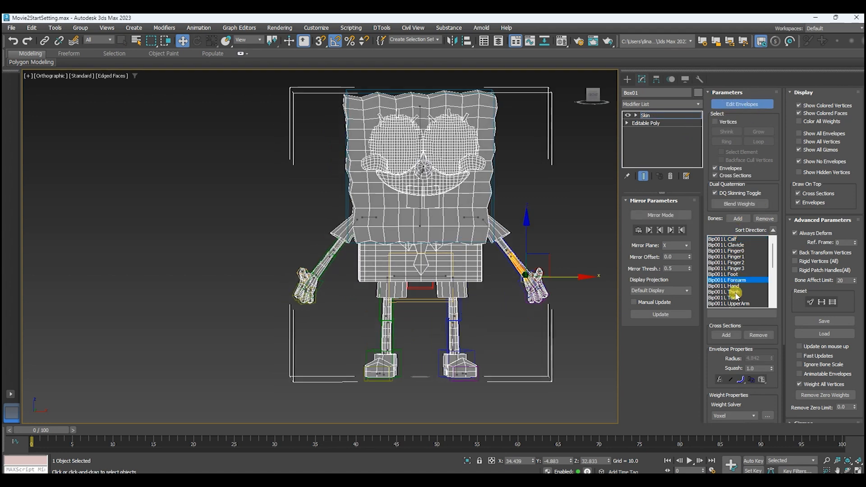
pyautogui.click(738, 292)
pyautogui.scroll(-1, 743, 270)
pyautogui.scroll(-1, 743, 270)
pyautogui.click(735, 274)
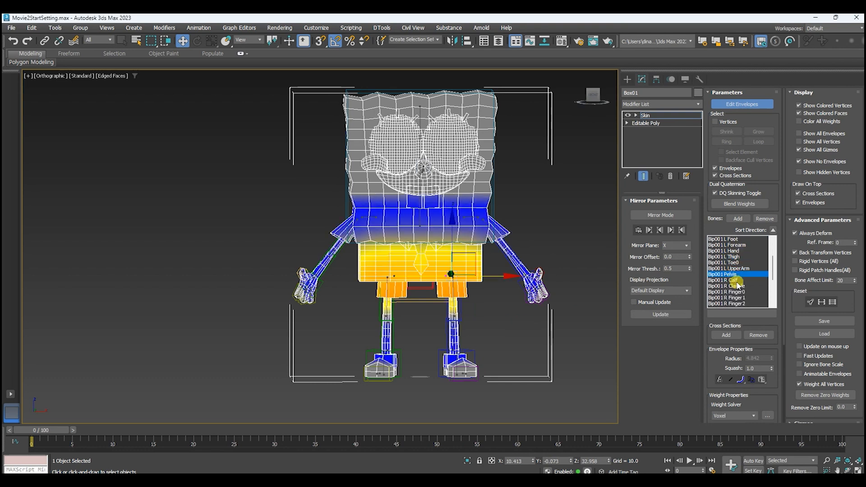
pyautogui.click(737, 287)
pyautogui.click(734, 274)
pyautogui.scroll(-2, 550, 232)
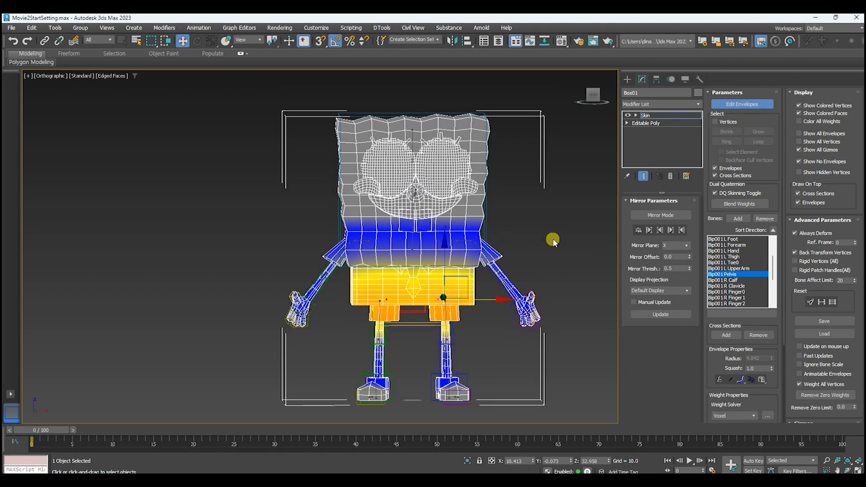
# Enable vertex selection in the Skin modifier and select all vertices of the character.
pyautogui.scroll(-2, 543, 314)
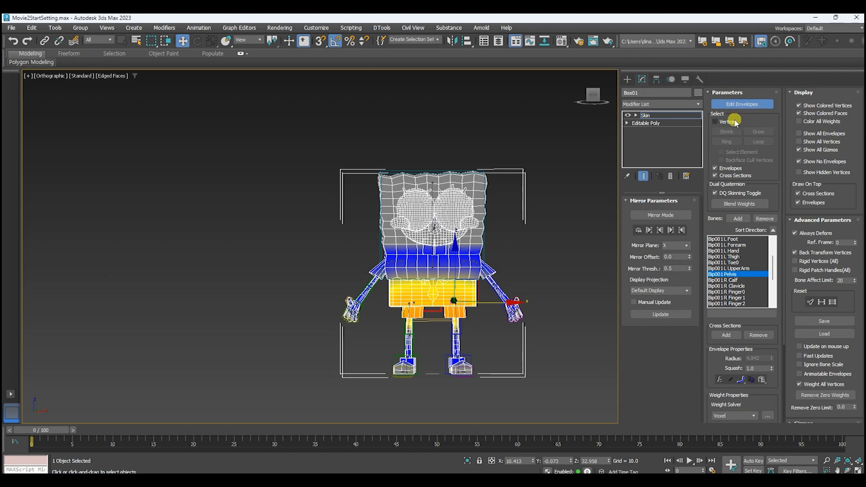
pyautogui.click(715, 122)
pyautogui.moveTo(350, 153); pyautogui.dragTo(560, 356)
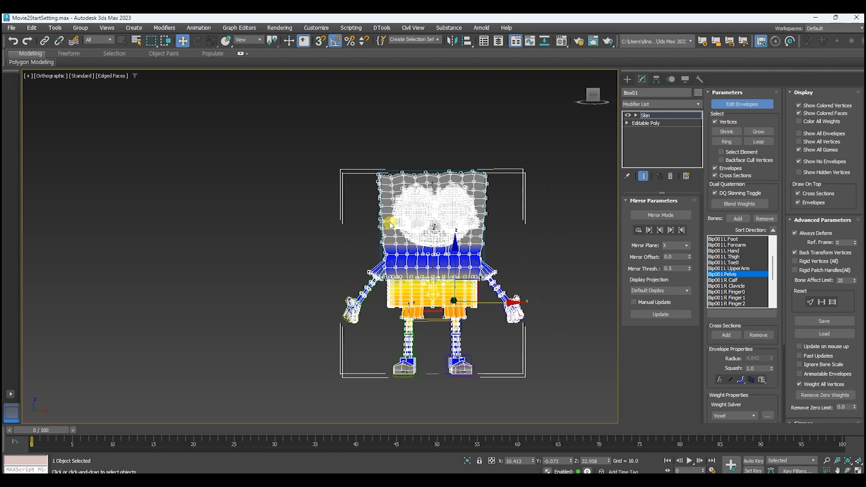
pyautogui.moveTo(341, 156); pyautogui.dragTo(577, 419)
pyautogui.moveTo(534, 242); pyautogui.dragTo(555, 237, button='middle')
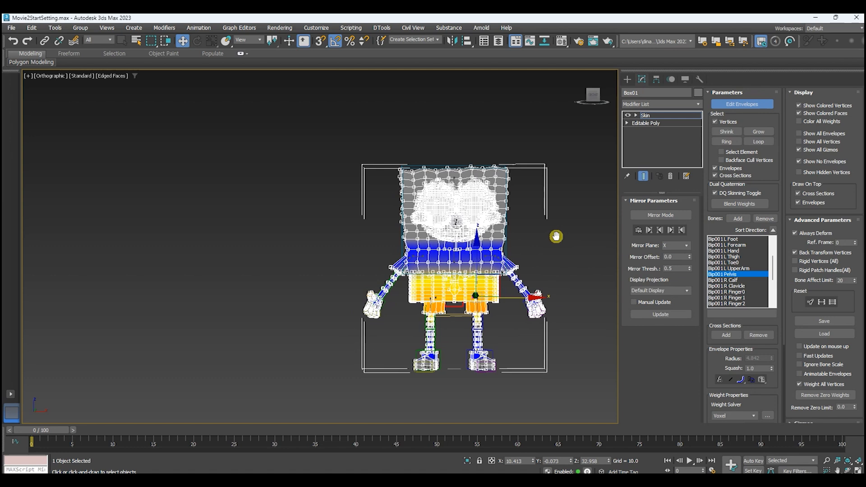
# Open the Weight Tool and place its window beside the character.
pyautogui.scroll(-2, 714, 353)
pyautogui.scroll(-4, 714, 353)
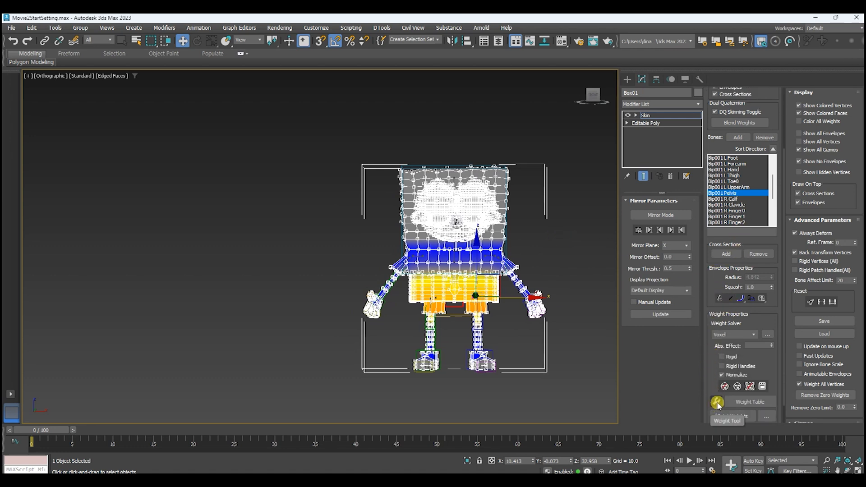
pyautogui.click(718, 403)
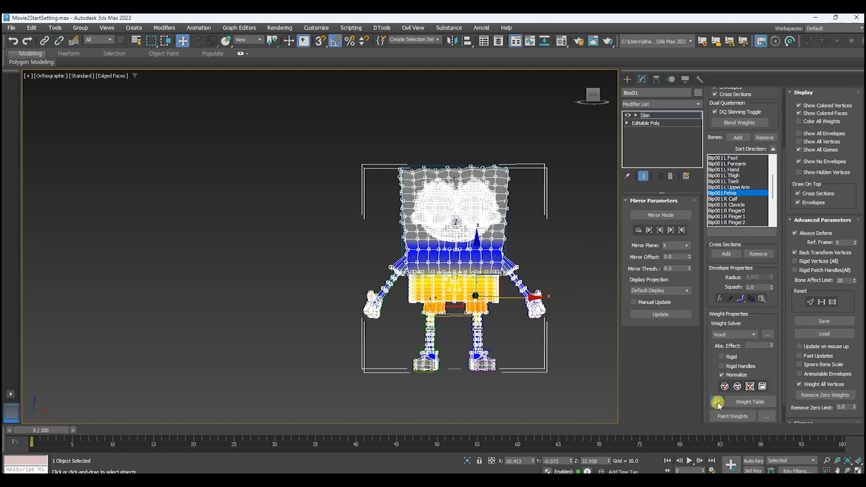
pyautogui.moveTo(32, 30); pyautogui.dragTo(545, 161)
pyautogui.moveTo(492, 253); pyautogui.dragTo(414, 260, button='middle')
pyautogui.scroll(3, 414, 260)
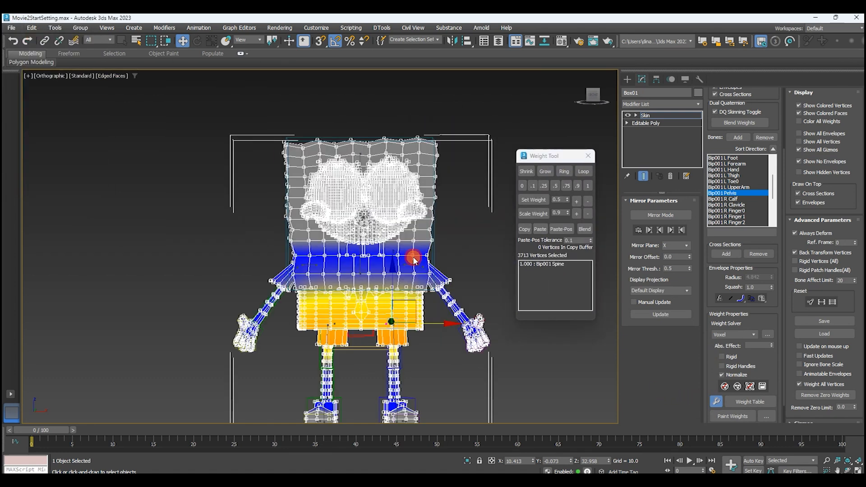
# Select a single vertex on the front of the body below the mouth and choose the Spine from its influencing bones.
pyautogui.click(413, 260)
pyautogui.click(412, 254)
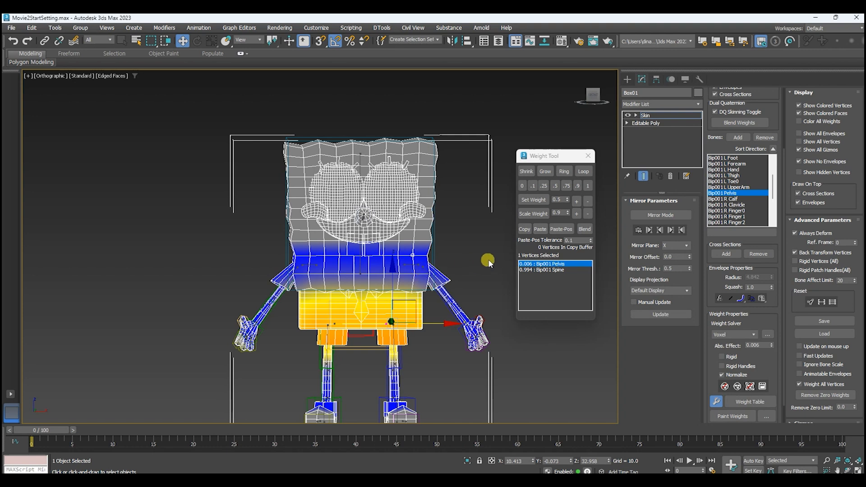
pyautogui.click(541, 270)
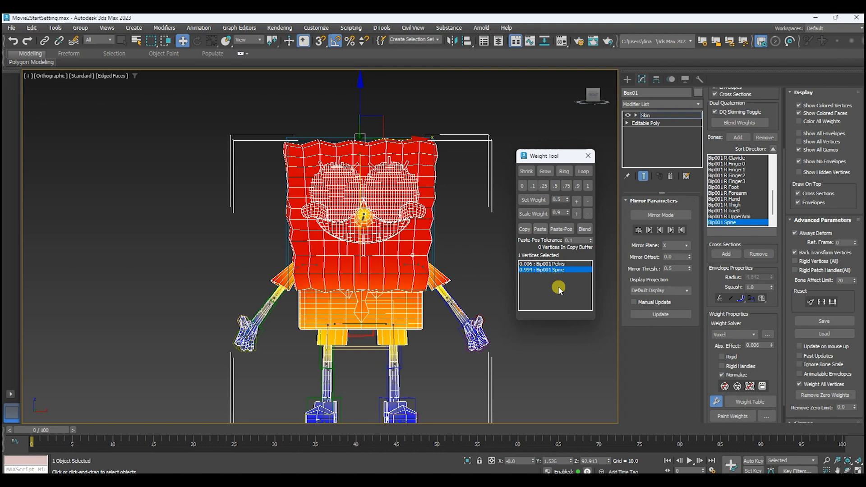
# Set the selected vertex's Pelvis weight to 0.1 and compare the Spine and Pelvis influences, ending on the Pelvis.
pyautogui.click(551, 263)
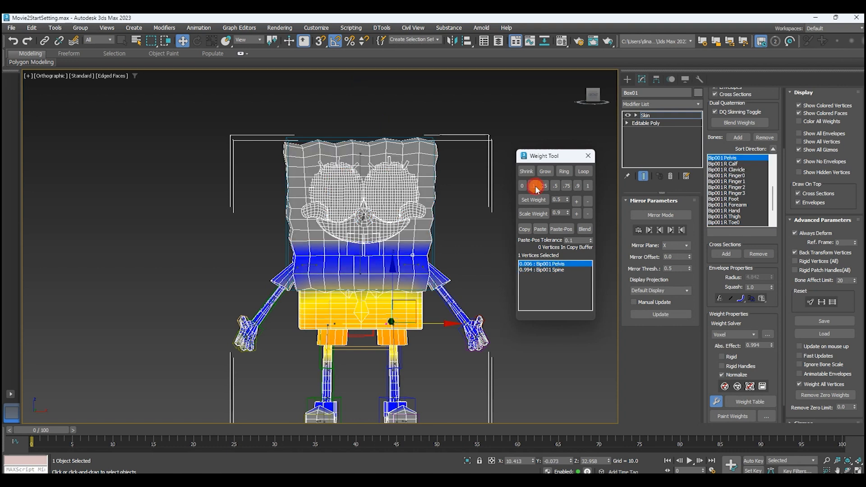
pyautogui.click(535, 186)
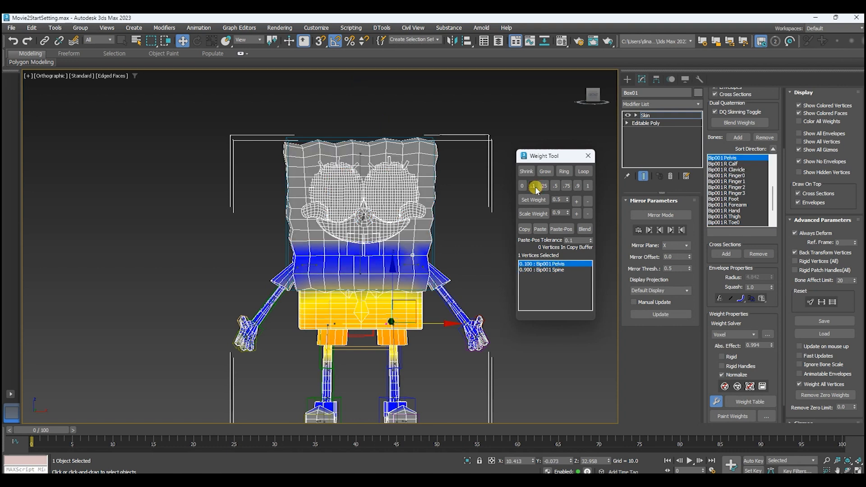
pyautogui.click(563, 270)
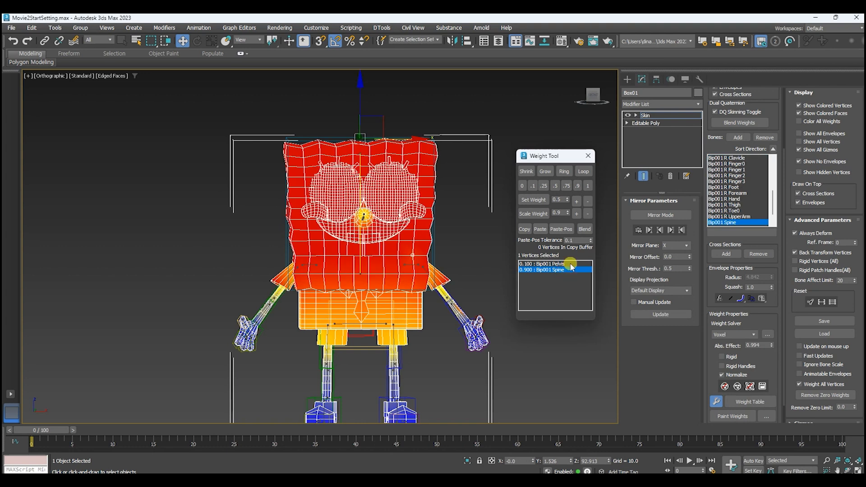
pyautogui.click(570, 265)
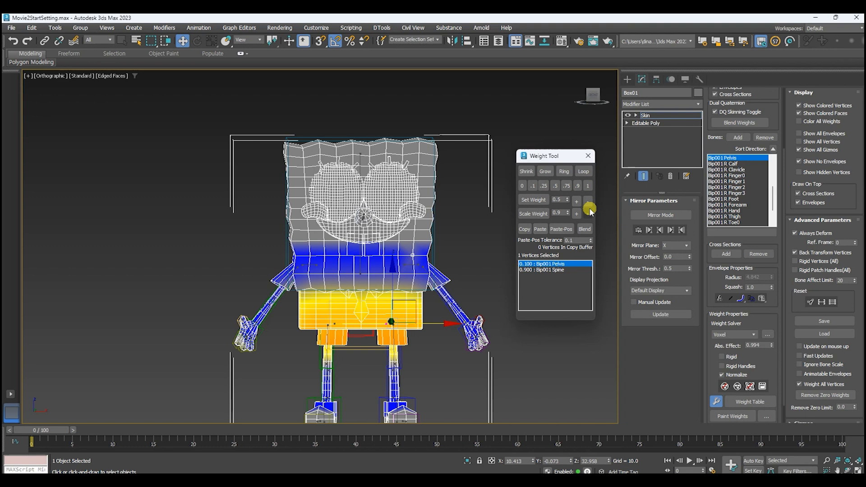
pyautogui.moveTo(484, 245); pyautogui.dragTo(472, 215, button='middle')
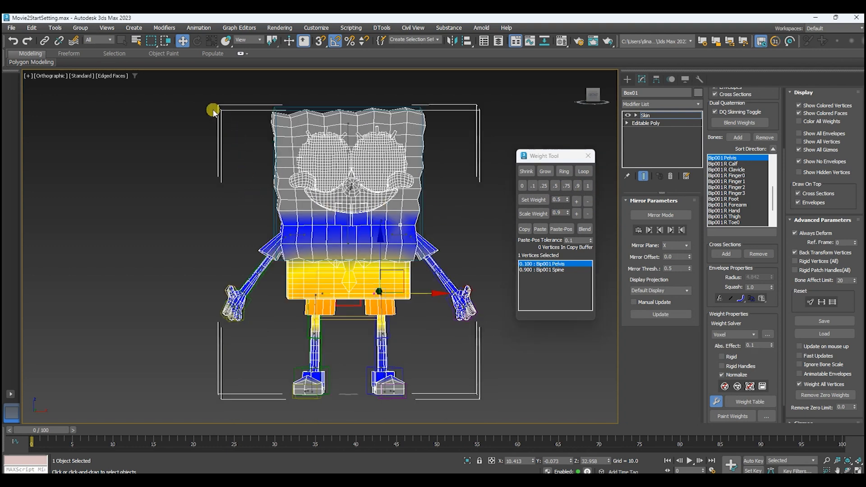
# Weight all vertices of the character 1 to the Pelvis bone and remove the zero weights.
pyautogui.moveTo(187, 90); pyautogui.dragTo(499, 437)
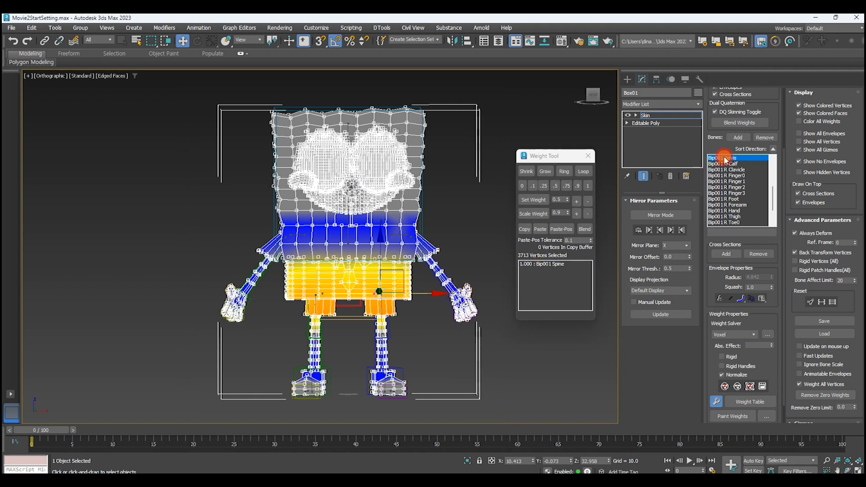
pyautogui.click(588, 186)
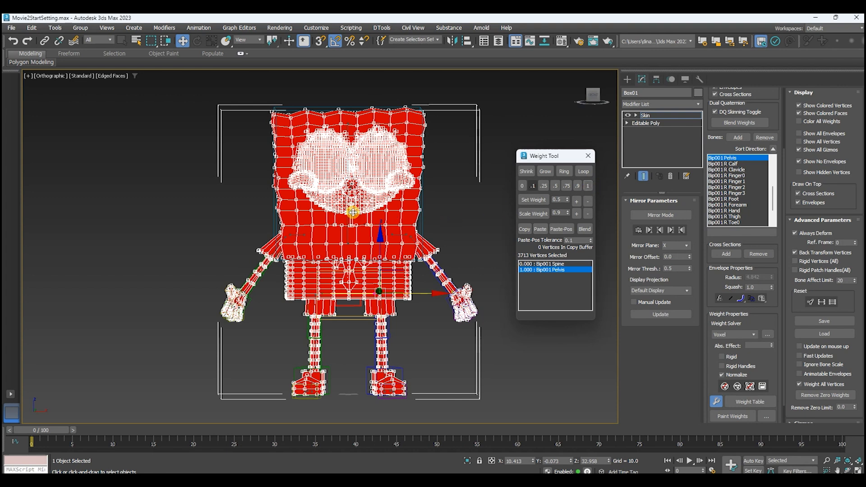
pyautogui.click(297, 225)
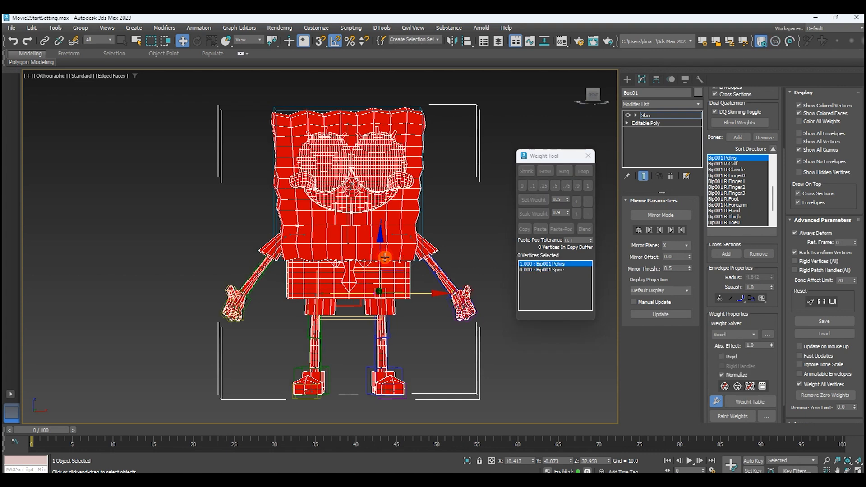
pyautogui.click(391, 315)
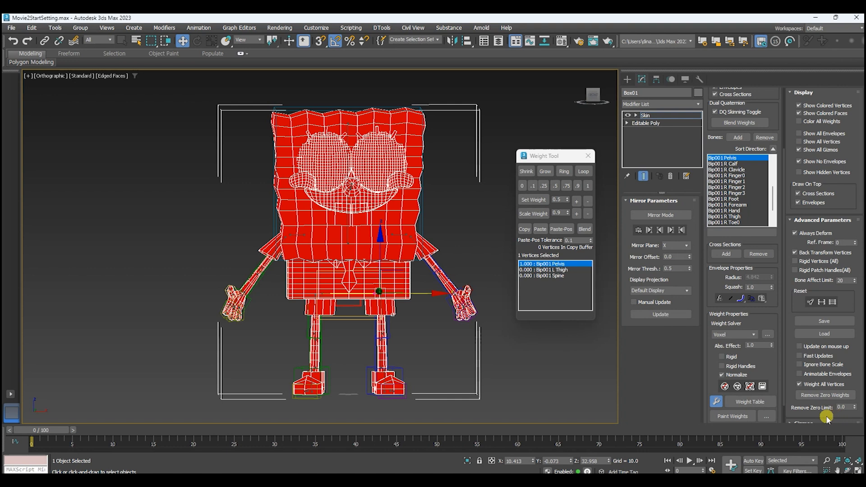
pyautogui.click(810, 395)
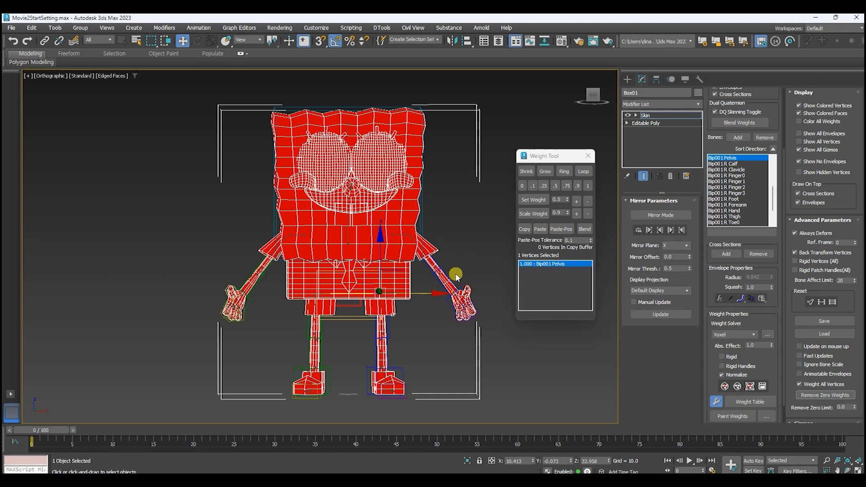
# Leave envelope editing, test-move the biped's root and left hand to check the skinning, and undo the movement.
pyautogui.click(752, 104)
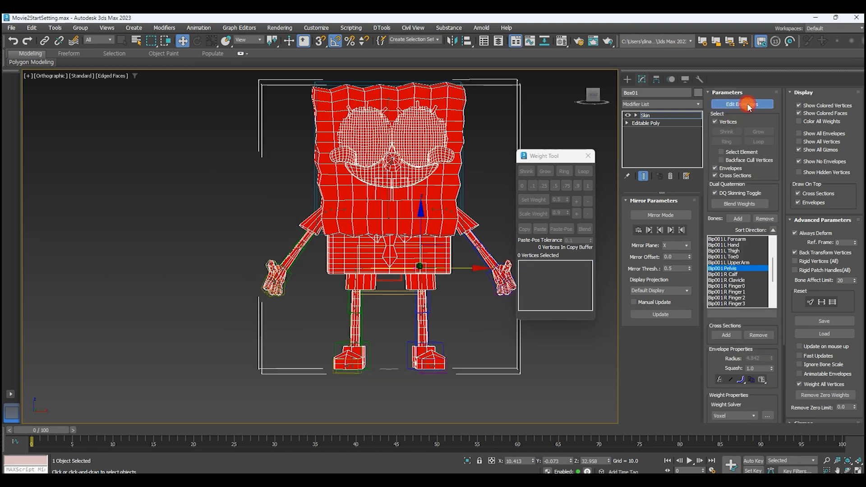
pyautogui.click(748, 107)
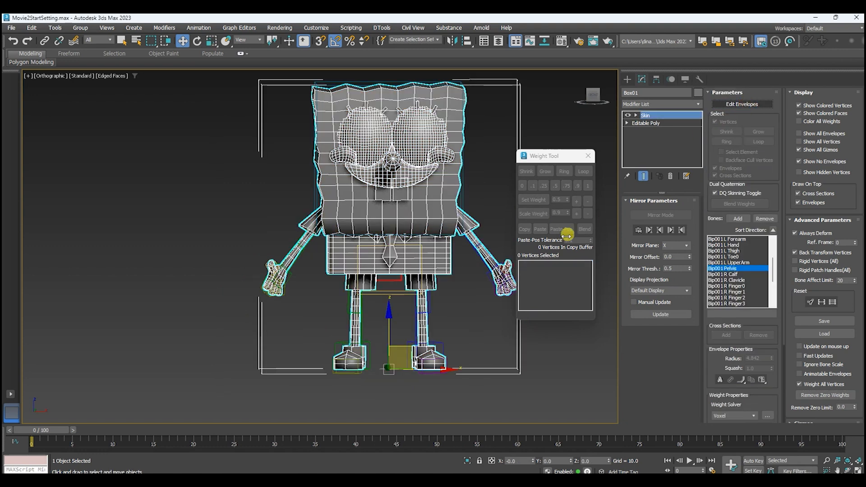
pyautogui.click(384, 279)
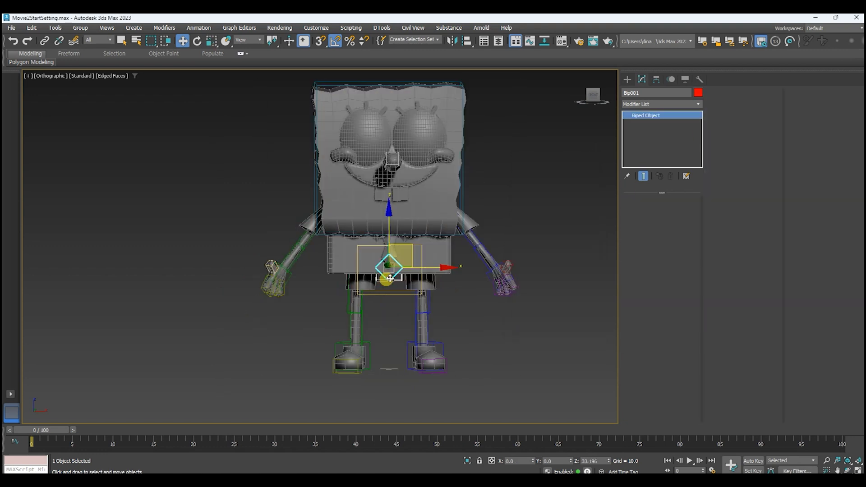
pyautogui.moveTo(411, 248); pyautogui.dragTo(452, 245)
pyautogui.click(548, 279)
pyautogui.scroll(5, 548, 279)
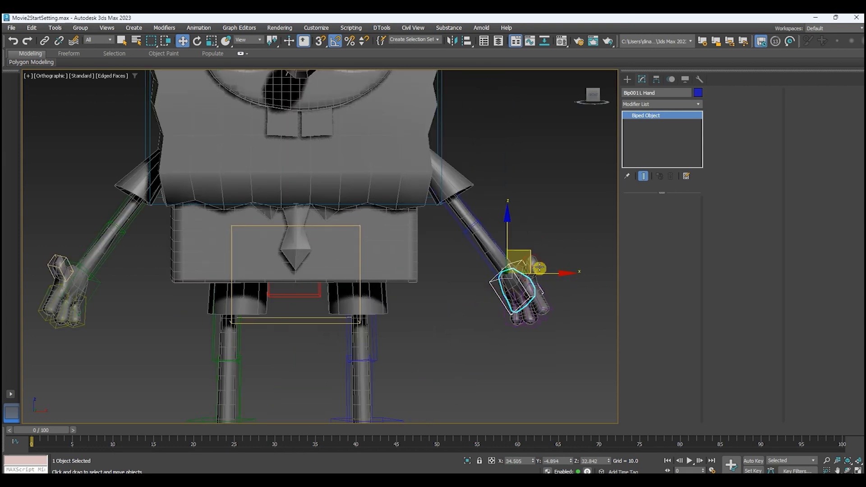
pyautogui.moveTo(528, 248); pyautogui.dragTo(573, 195)
pyautogui.hotkey('ctrl', 'z')
pyautogui.scroll(-6, 534, 285)
pyautogui.moveTo(535, 303); pyautogui.dragTo(518, 300, button='middle')
pyautogui.scroll(4, 519, 278)
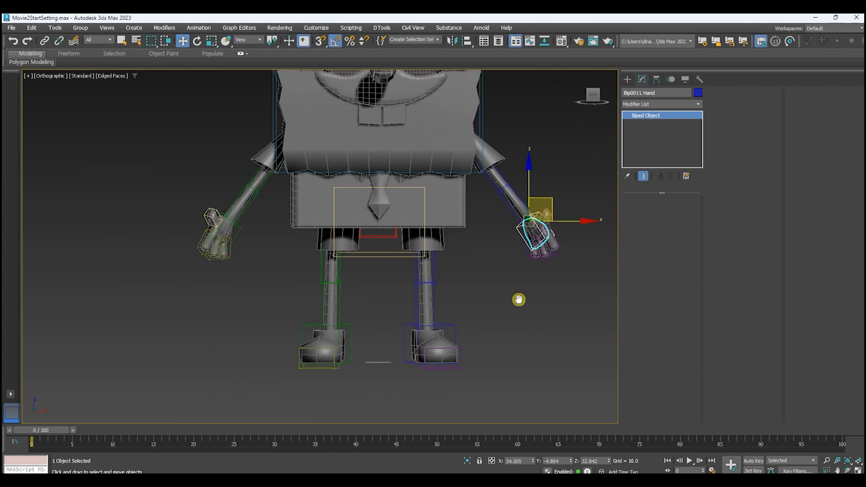
pyautogui.moveTo(485, 251); pyautogui.dragTo(476, 274, button='middle')
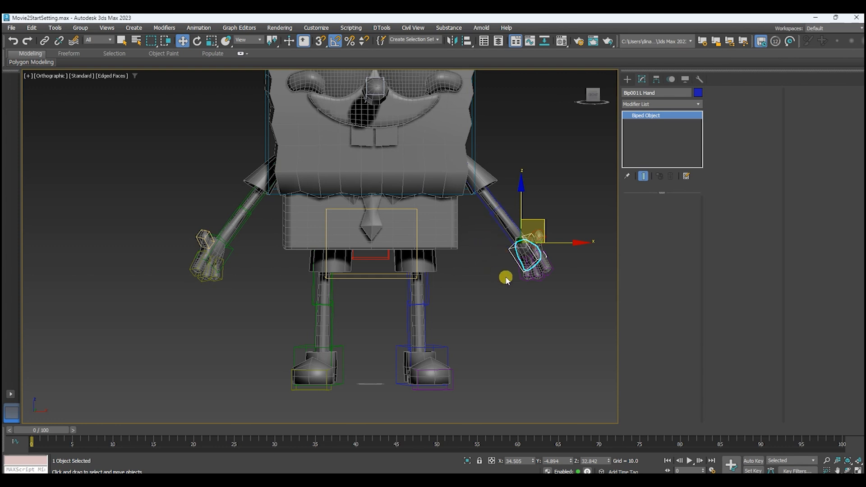
pyautogui.scroll(3, 514, 286)
pyautogui.moveTo(520, 296); pyautogui.dragTo(535, 293, button='middle')
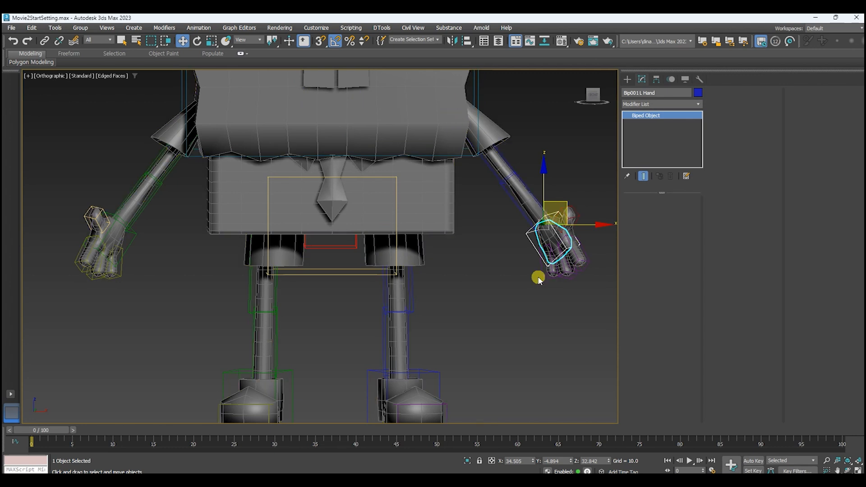
pyautogui.scroll(-2, 537, 278)
pyautogui.moveTo(540, 280)
pyautogui.mouseDown(button='middle')
pyautogui.moveTo(556, 335)
pyautogui.moveTo(550, 279)
pyautogui.mouseUp(button='middle')
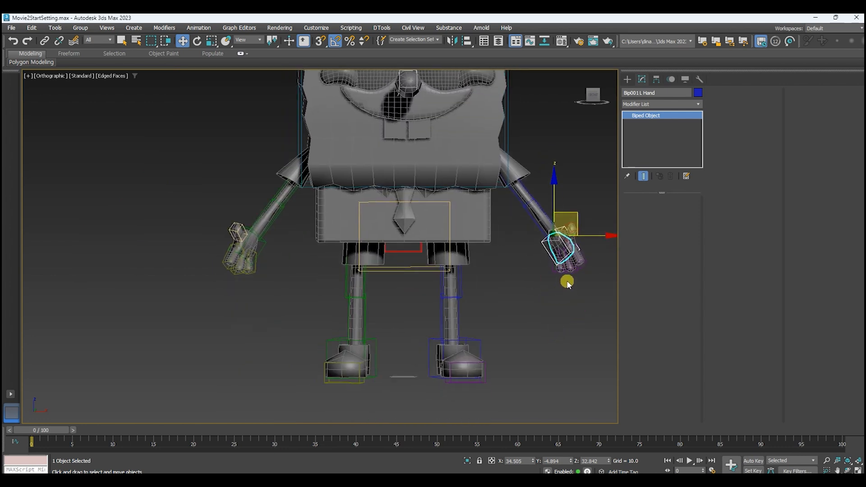
# Return to editing the character mesh's Skin envelopes in a wireframe front view.
pyautogui.press('f')
pyautogui.click(383, 154)
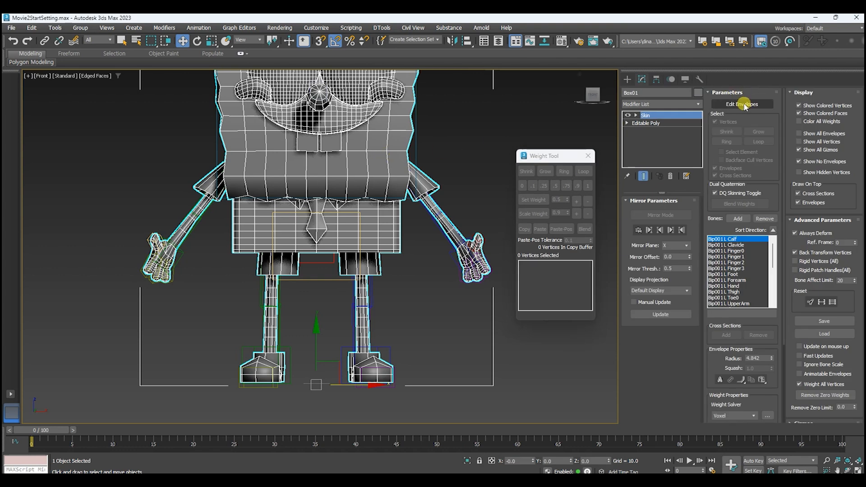
pyautogui.click(742, 104)
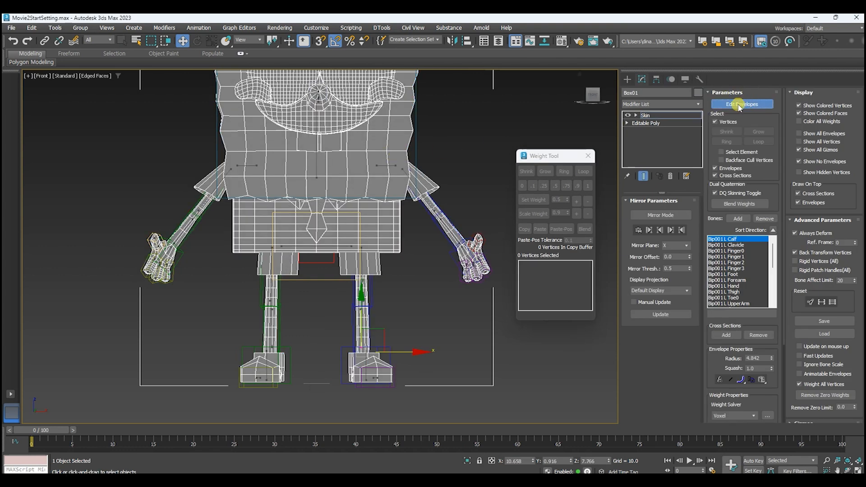
pyautogui.press('F3')
pyautogui.scroll(5, 406, 241)
pyautogui.scroll(-3, 405, 242)
pyautogui.scroll(-4, 467, 298)
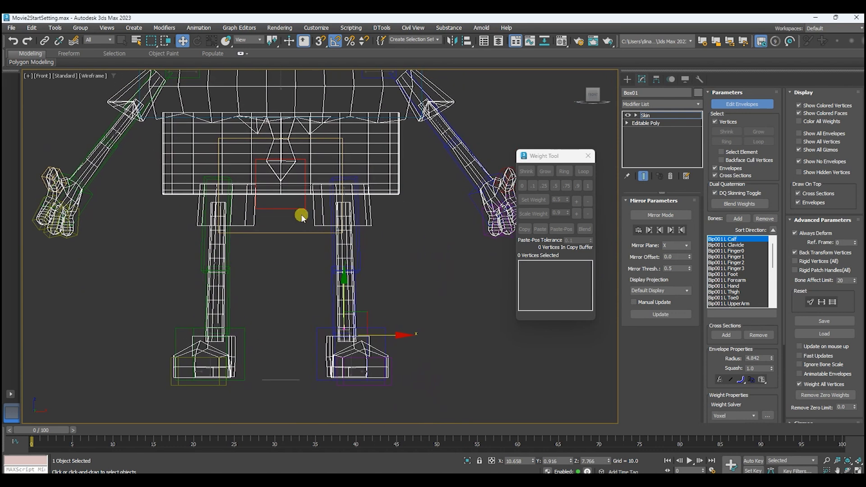
# Select all vertices of the character's left leg and foot, including the top of its trouser leg.
pyautogui.moveTo(302, 403); pyautogui.dragTo(430, 200)
pyautogui.scroll(2, 344, 184)
pyautogui.scroll(3, 344, 184)
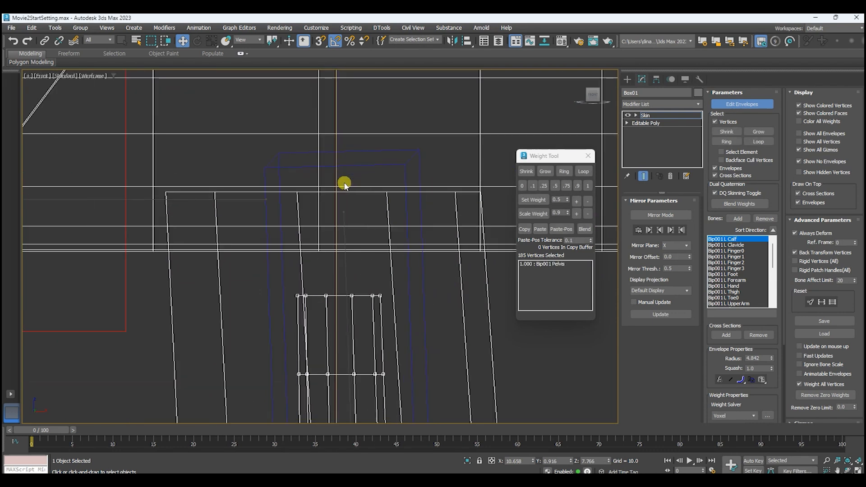
pyautogui.moveTo(432, 199); pyautogui.dragTo(501, 191)
pyautogui.scroll(-5, 407, 219)
pyautogui.keyDown('alt'); pyautogui.moveTo(425, 238); pyautogui.dragTo(458, 210, button='middle'); pyautogui.keyUp('alt')
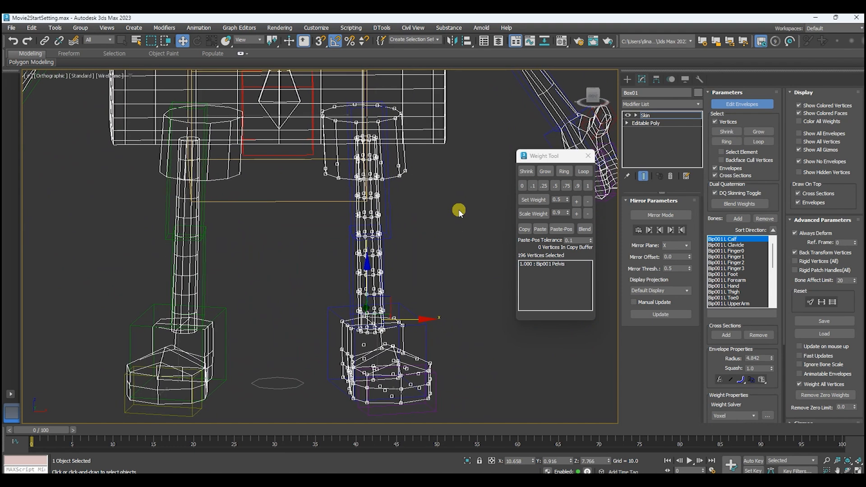
pyautogui.scroll(5, 350, 218)
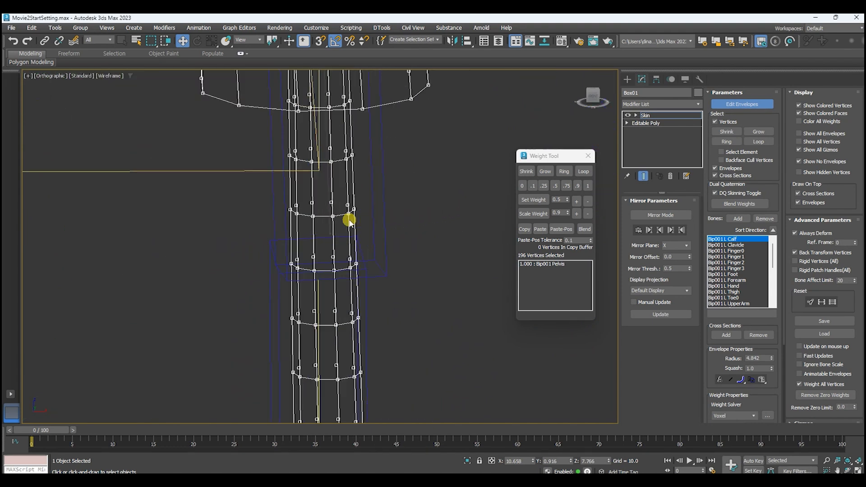
# Weight the selected leg vertices 1 to the L Thigh bone.
pyautogui.click(329, 185)
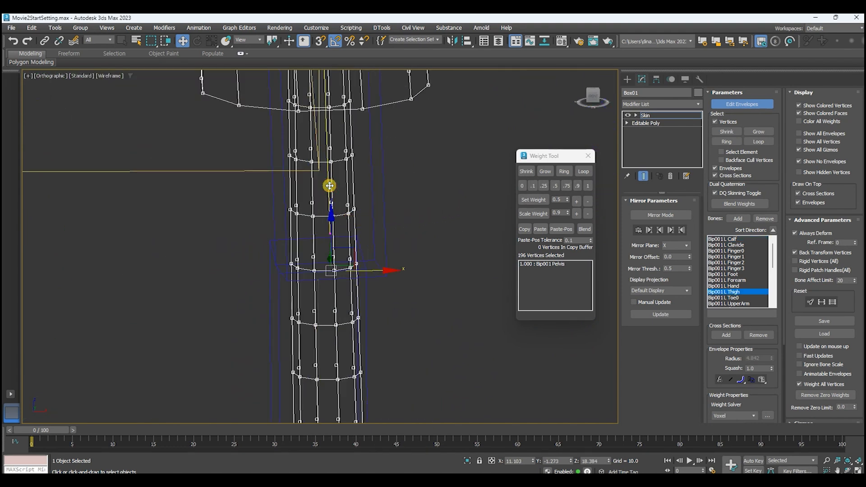
pyautogui.scroll(2, 330, 186)
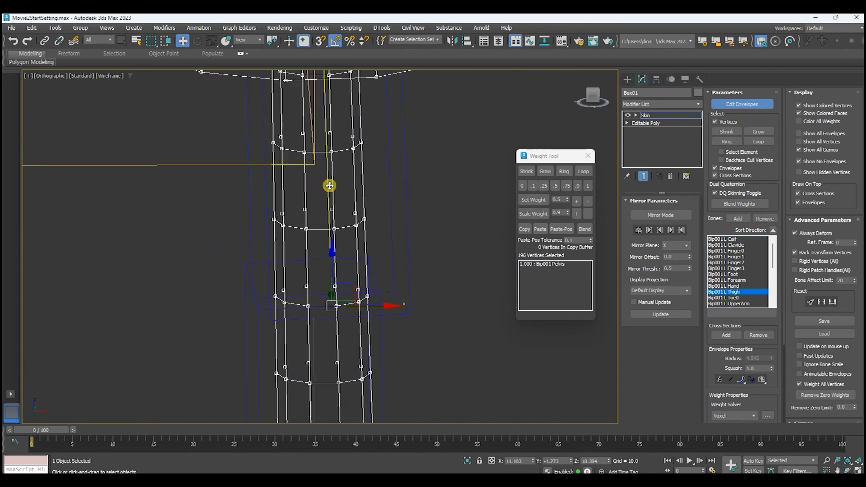
pyautogui.click(588, 187)
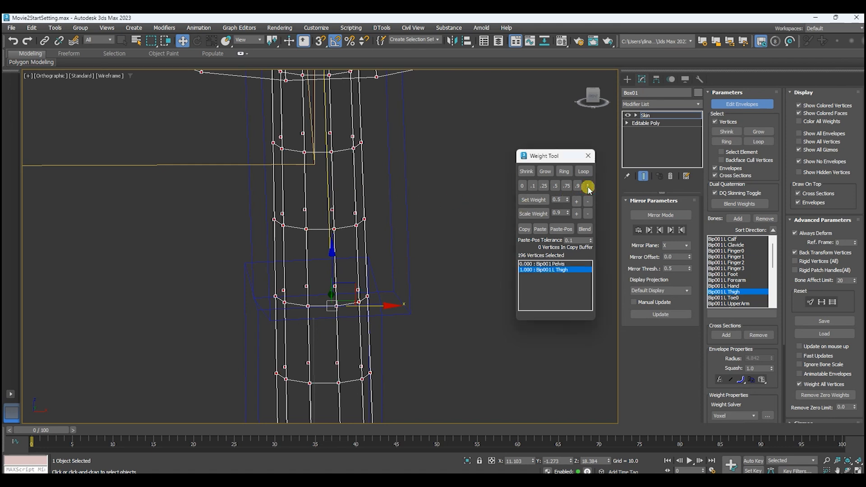
pyautogui.scroll(-5, 480, 216)
pyautogui.keyDown('alt'); pyautogui.moveTo(492, 252); pyautogui.dragTo(488, 232, button='middle'); pyautogui.keyUp('alt')
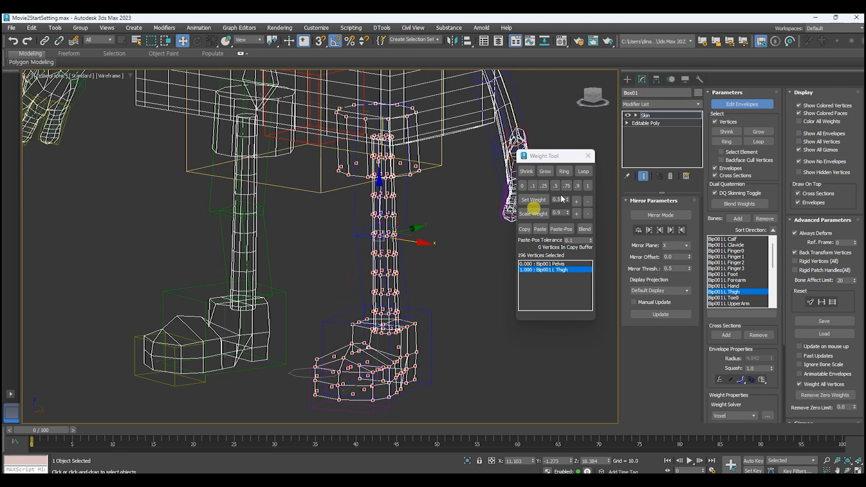
# Leave envelope editing, test-rotate the left thigh bone in shaded view to check the trouser leg's top, and restore its pose.
pyautogui.click(755, 104)
pyautogui.press('F3')
pyautogui.moveTo(358, 104)
pyautogui.mouseDown()
pyautogui.moveTo(324, 136)
pyautogui.moveTo(391, 71)
pyautogui.moveTo(270, 159)
pyautogui.moveTo(396, 57)
pyautogui.moveTo(254, 169)
pyautogui.moveTo(371, 66)
pyautogui.moveTo(265, 149)
pyautogui.mouseUp()
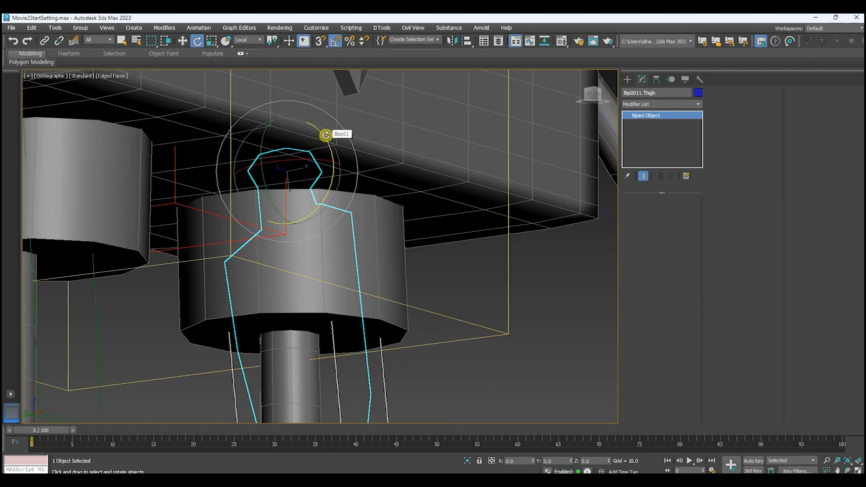
pyautogui.moveTo(323, 135); pyautogui.dragTo(357, 253)
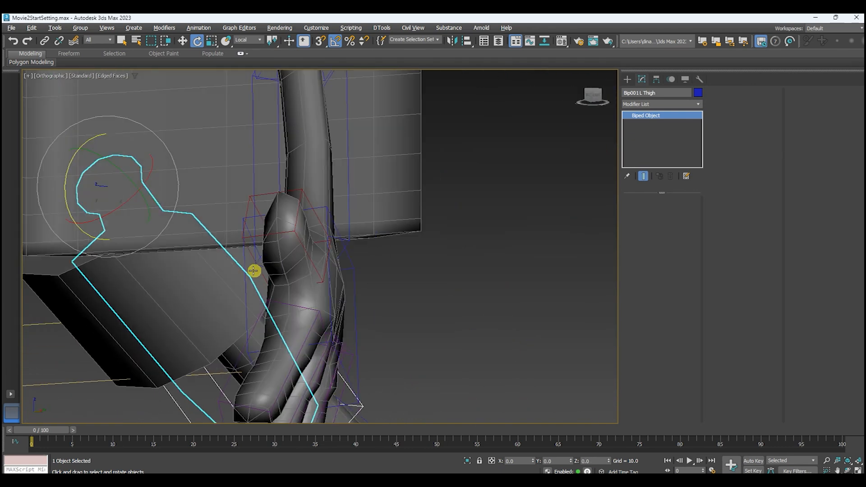
pyautogui.keyDown('alt'); pyautogui.moveTo(253, 271); pyautogui.dragTo(459, 247, button='middle'); pyautogui.keyUp('alt')
pyautogui.scroll(-2, 410, 241)
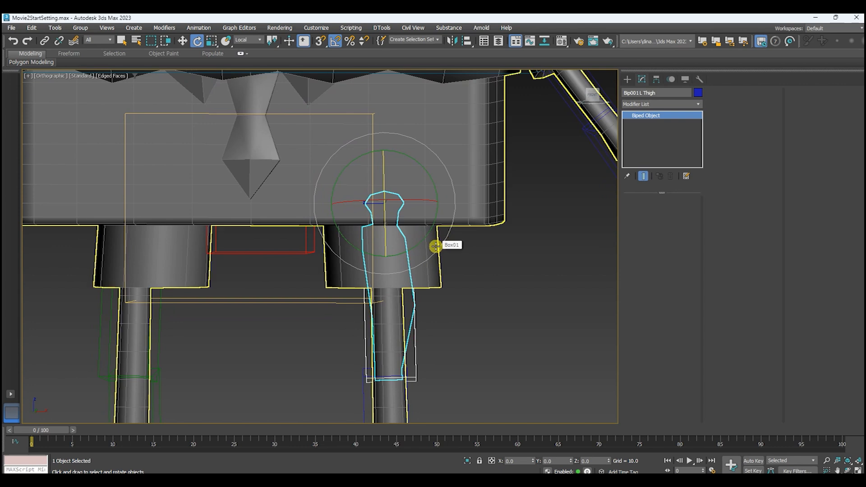
pyautogui.moveTo(498, 284); pyautogui.dragTo(543, 271, button='middle')
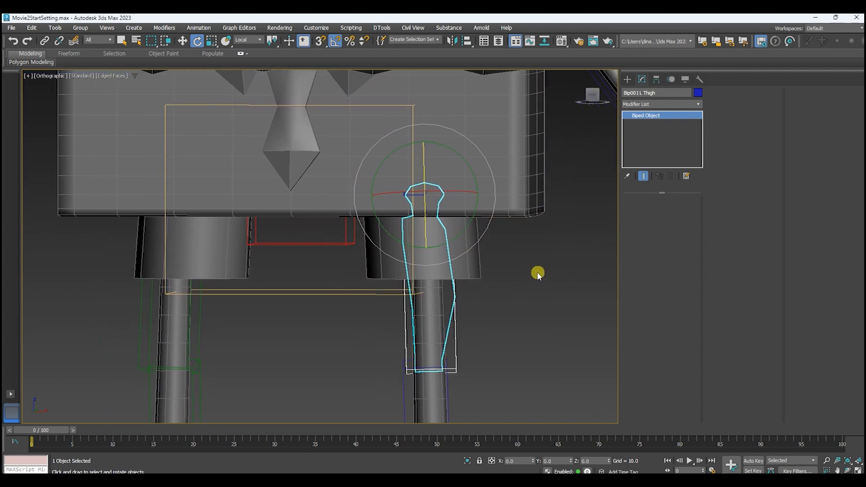
# Switch to wireframe, reselect the character mesh and resume editing its Skin envelopes.
pyautogui.press('F3')
pyautogui.click(491, 252)
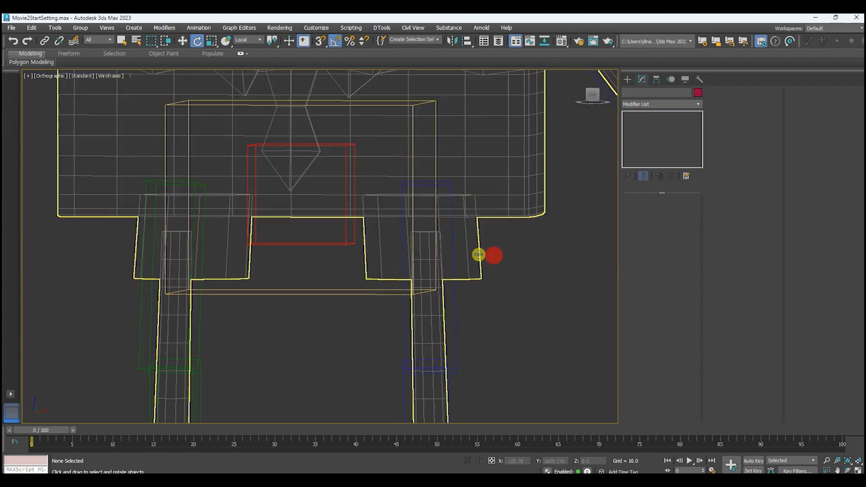
pyautogui.click(504, 176)
pyautogui.click(742, 104)
pyautogui.scroll(5, 453, 209)
pyautogui.scroll(-6, 453, 210)
# Select the top vertex ring of the left trouser leg and set its Pelvis weight to 0.9.
pyautogui.keyDown('alt'); pyautogui.moveTo(396, 305); pyautogui.dragTo(332, 173); pyautogui.keyUp('alt')
pyautogui.scroll(3, 395, 166)
pyautogui.scroll(4, 395, 165)
pyautogui.moveTo(433, 175); pyautogui.dragTo(374, 213, button='middle')
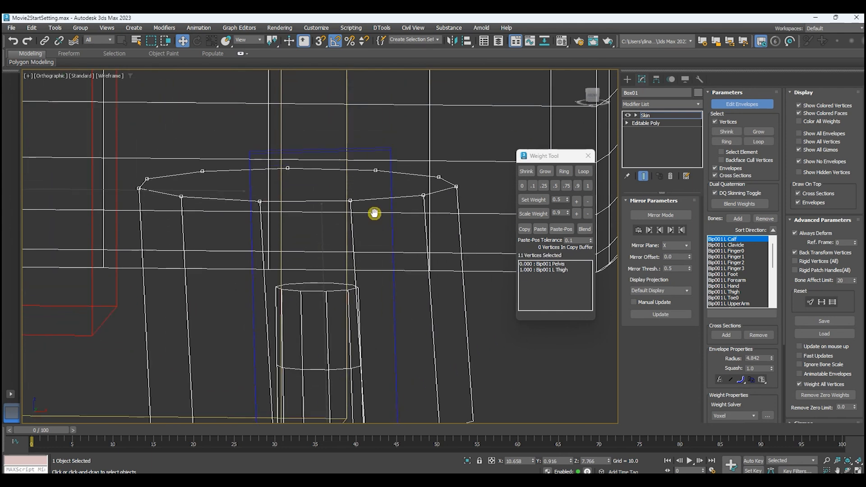
pyautogui.click(562, 265)
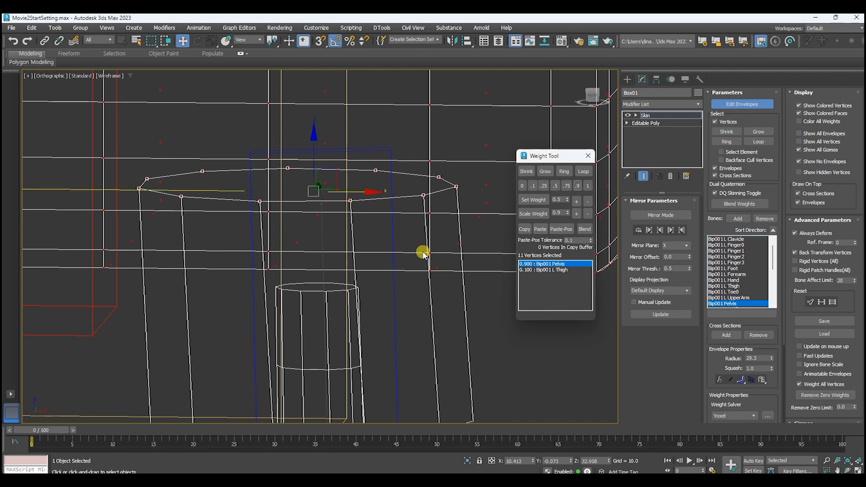
# Test-rotate the left thigh bone in shaded view to check how the reweighted trouser leg deforms.
pyautogui.scroll(-4, 421, 255)
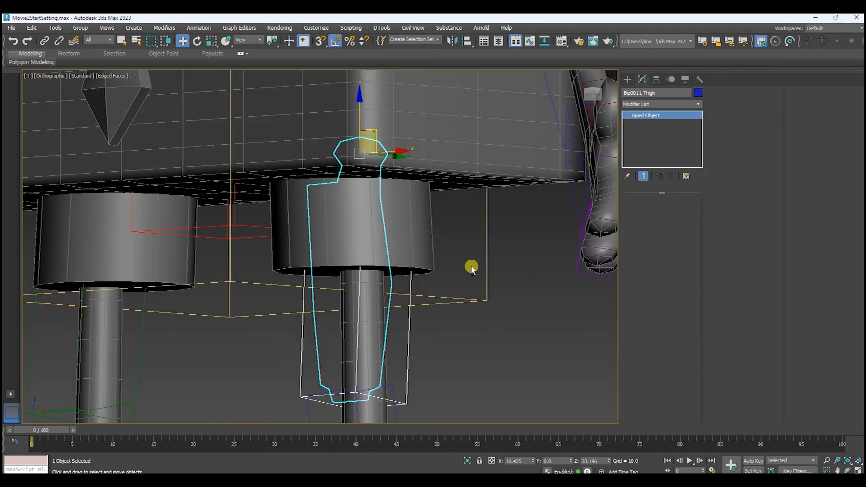
pyautogui.press('e')
pyautogui.moveTo(341, 110); pyautogui.dragTo(286, 135)
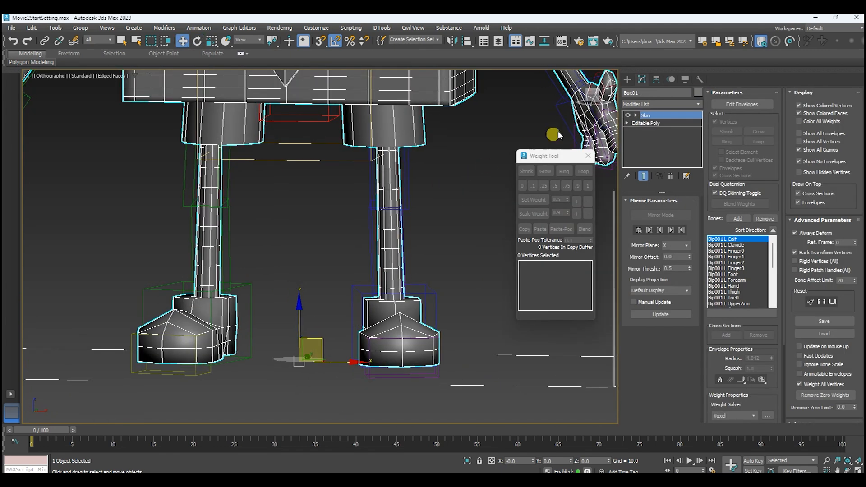
# Resume envelope editing in wireframe and select the left leg's vertices from the knee down, including the foot.
pyautogui.click(742, 104)
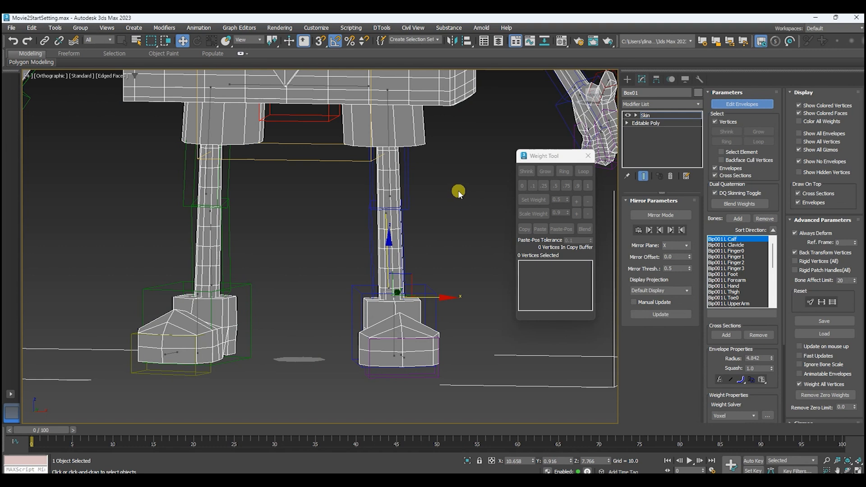
pyautogui.moveTo(458, 192); pyautogui.dragTo(432, 197, button='middle')
pyautogui.press('F3')
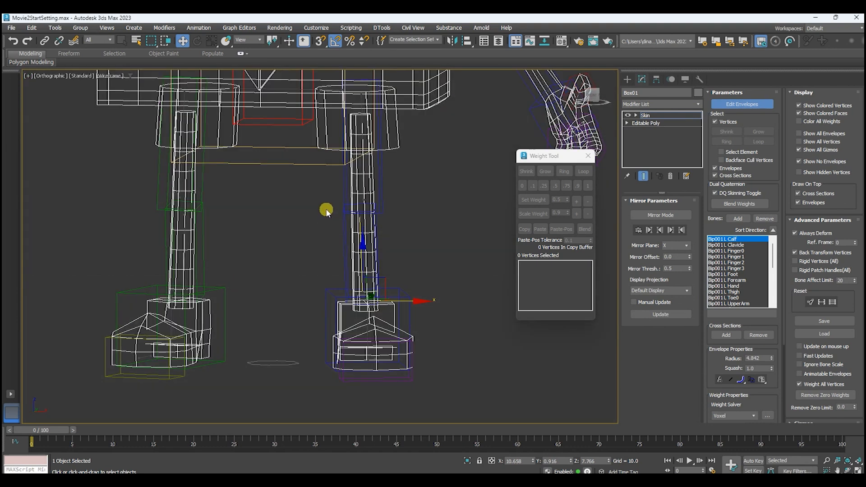
pyautogui.moveTo(423, 338); pyautogui.dragTo(451, 399)
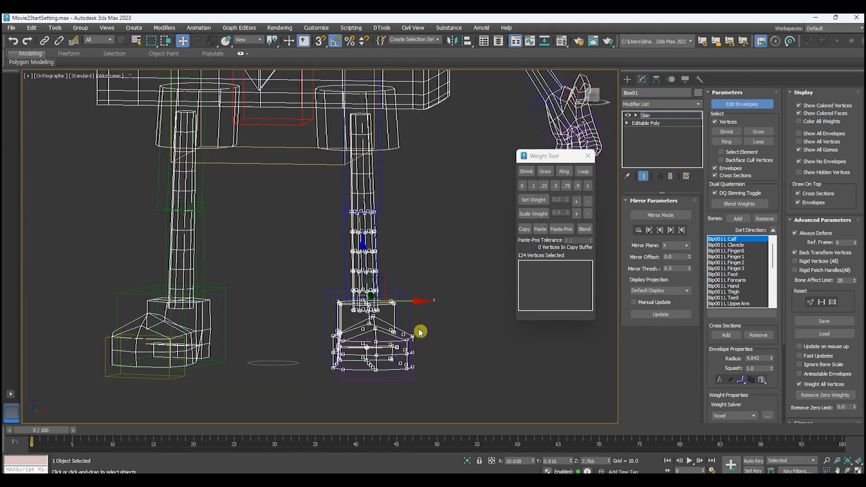
pyautogui.scroll(4, 379, 300)
pyautogui.keyDown('alt'); pyautogui.moveTo(436, 258); pyautogui.dragTo(428, 218, button='middle'); pyautogui.keyUp('alt')
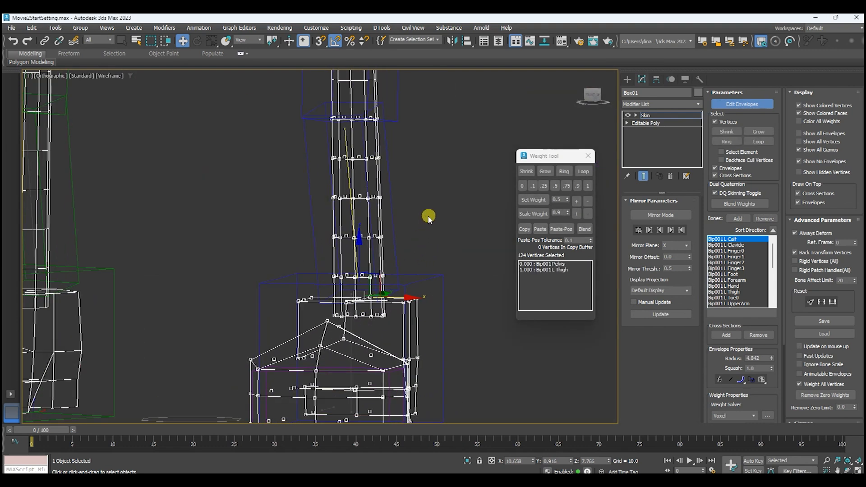
# Weight the selected lower-leg and foot vertices 1 to the L Calf bone and view the weight colors in shaded display.
pyautogui.click(348, 178)
pyautogui.click(580, 203)
pyautogui.scroll(-3, 420, 213)
pyautogui.press('F3')
pyautogui.keyDown('alt'); pyautogui.moveTo(419, 215); pyautogui.dragTo(437, 251, button='middle'); pyautogui.keyUp('alt')
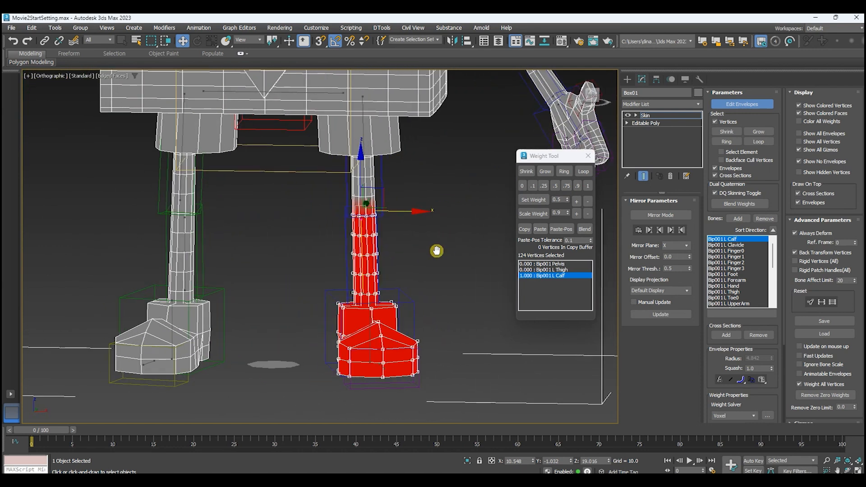
# Leave envelope editing, test-rotate the left calf bone to check how the knee deforms, and undo the rotation.
pyautogui.click(741, 104)
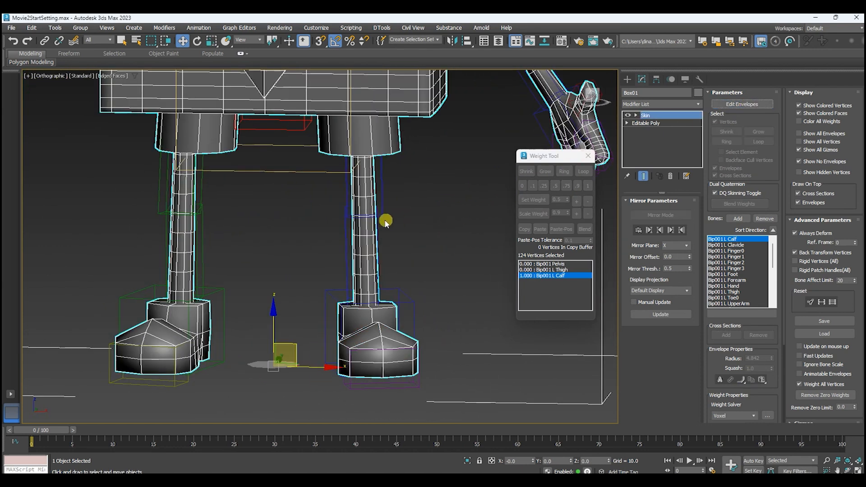
pyautogui.click(347, 238)
pyautogui.keyDown('alt'); pyautogui.moveTo(478, 216); pyautogui.dragTo(392, 195, button='middle'); pyautogui.keyUp('alt')
pyautogui.scroll(4, 418, 212)
pyautogui.press('e')
pyautogui.moveTo(354, 184); pyautogui.dragTo(268, 69)
pyautogui.keyDown('alt'); pyautogui.moveTo(336, 201); pyautogui.dragTo(481, 211, button='middle'); pyautogui.keyUp('alt')
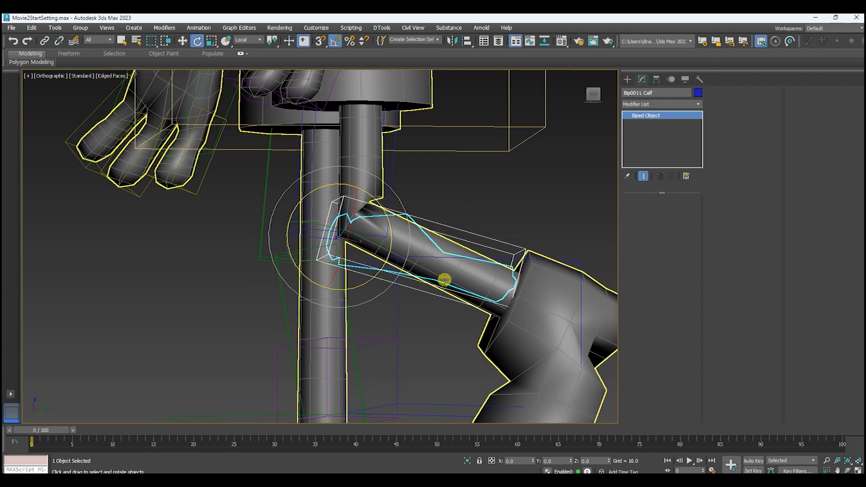
pyautogui.keyDown('alt'); pyautogui.moveTo(470, 273); pyautogui.dragTo(497, 272, button='middle'); pyautogui.keyUp('alt')
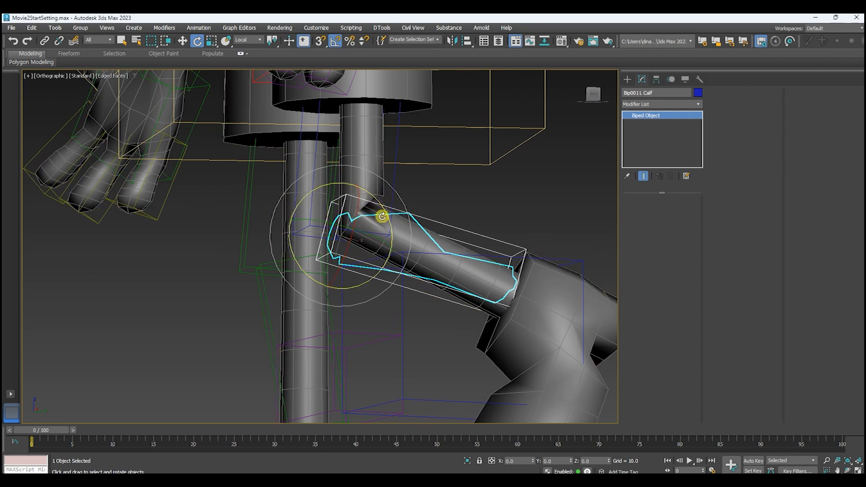
pyautogui.hotkey('ctrl', 'z')
pyautogui.scroll(-3, 428, 224)
pyautogui.moveTo(483, 261); pyautogui.dragTo(501, 254, button='middle')
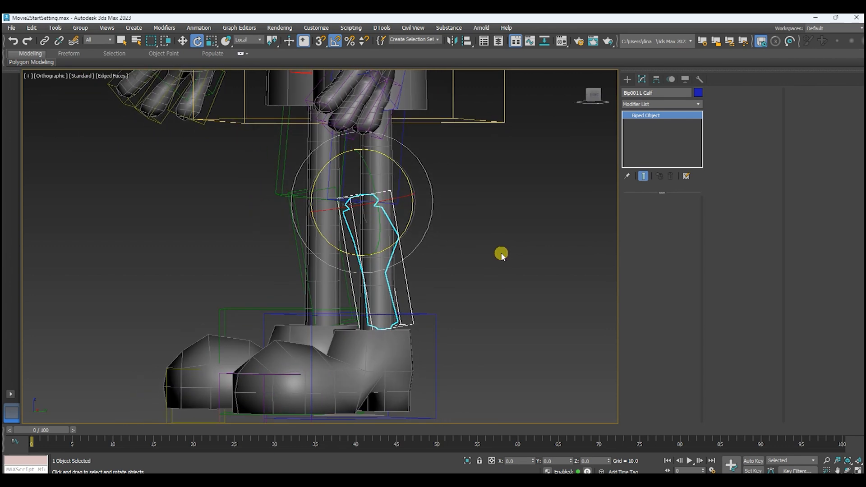
# Turn on Auto Key, animate the left calf bone bending at the knee at frame 10, and return to frame 0.
pyautogui.click(753, 461)
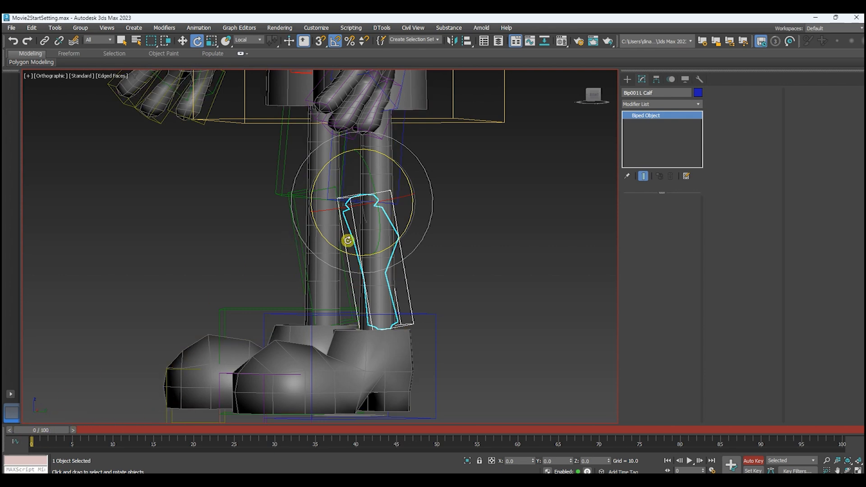
pyautogui.click(672, 80)
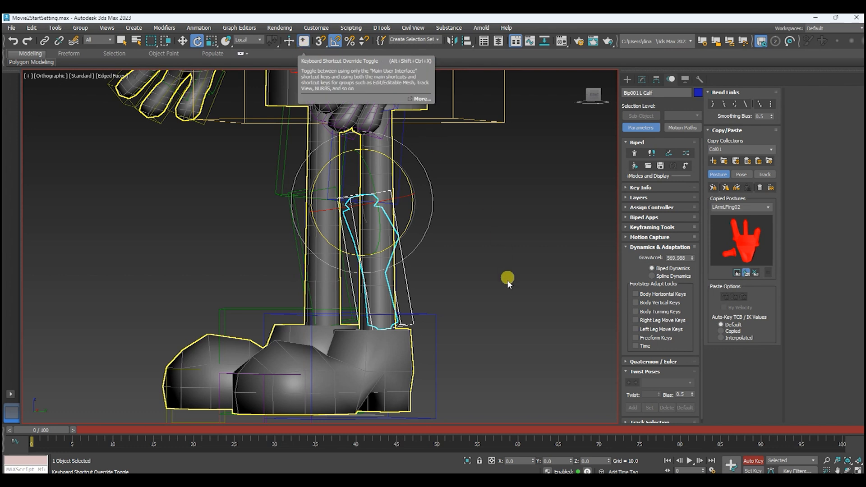
pyautogui.moveTo(42, 433); pyautogui.dragTo(118, 432)
pyautogui.moveTo(325, 165); pyautogui.dragTo(189, 259)
pyautogui.moveTo(443, 291); pyautogui.dragTo(406, 276, button='middle')
pyautogui.moveTo(120, 429); pyautogui.dragTo(32, 425)
pyautogui.press('e')
pyautogui.moveTo(431, 266); pyautogui.dragTo(457, 287, button='middle')
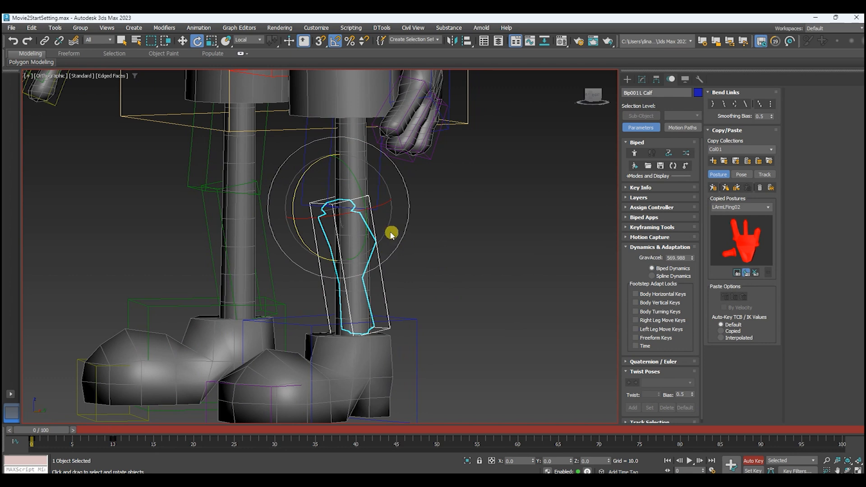
# Select the character mesh and resume envelope editing on its Skin modifier.
pyautogui.click(354, 128)
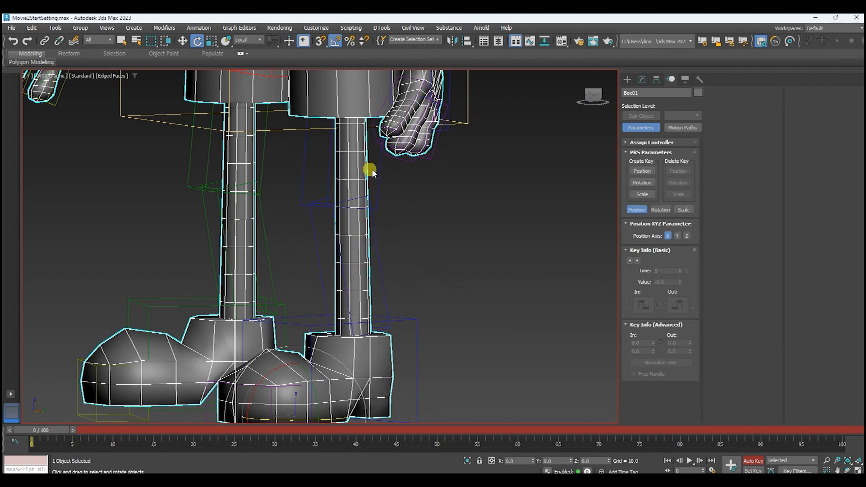
pyautogui.click(642, 80)
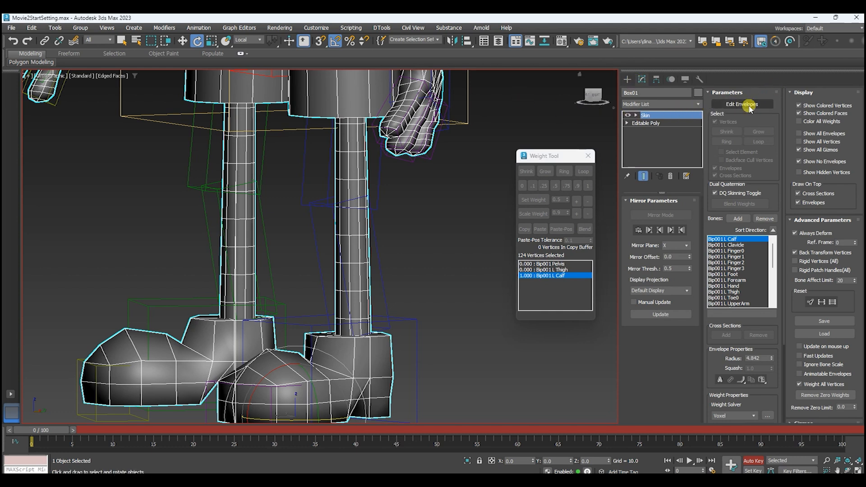
pyautogui.click(748, 104)
pyautogui.moveTo(449, 239); pyautogui.dragTo(501, 267, button='middle')
pyautogui.moveTo(480, 187); pyautogui.dragTo(460, 228, button='middle')
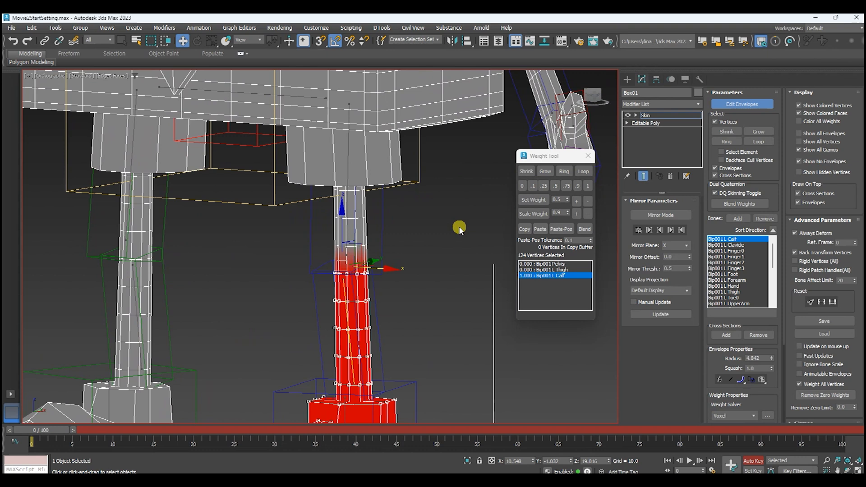
# Select the vertex ring at the left knee and set its L Thigh weight to 0.5.
pyautogui.scroll(6, 386, 265)
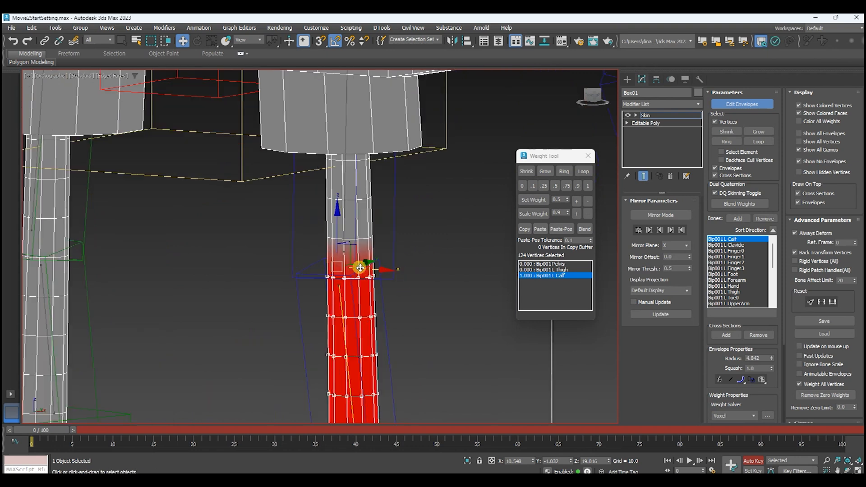
pyautogui.press('F3')
pyautogui.moveTo(258, 243); pyautogui.dragTo(375, 277)
pyautogui.keyDown('alt'); pyautogui.moveTo(442, 279); pyautogui.dragTo(400, 290, button='middle'); pyautogui.keyUp('alt')
pyautogui.click(565, 271)
pyautogui.press('F3')
pyautogui.scroll(-3, 420, 254)
pyautogui.keyDown('alt'); pyautogui.moveTo(414, 251); pyautogui.dragTo(602, 193, button='middle'); pyautogui.keyUp('alt')
pyautogui.click(556, 186)
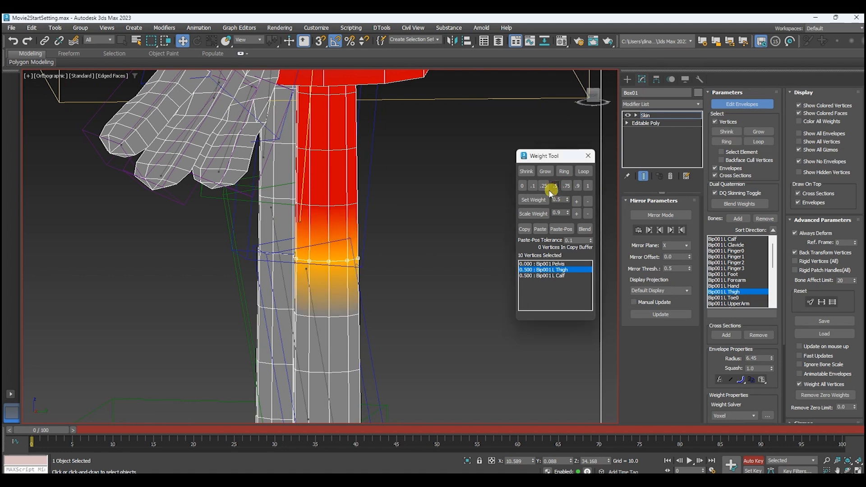
# Select the vertex ring just below the left knee and raise its L Thigh weight by one increment.
pyautogui.keyDown('alt'); pyautogui.moveTo(389, 271); pyautogui.dragTo(403, 260, button='middle'); pyautogui.keyUp('alt')
pyautogui.moveTo(398, 257); pyautogui.dragTo(262, 290)
pyautogui.press('F3')
pyautogui.press('F3')
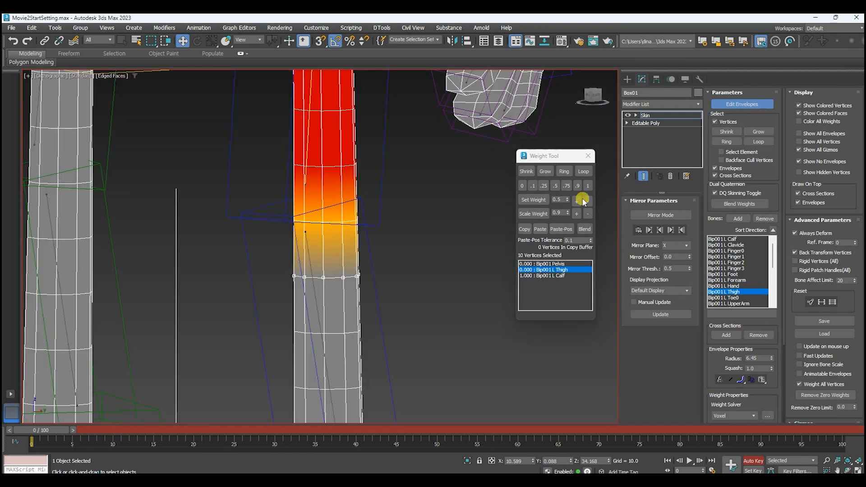
pyautogui.click(577, 201)
# Select the vertex ring just above the left knee and give it a 0.05 weight on the L Calf bone.
pyautogui.keyDown('alt'); pyautogui.moveTo(350, 185); pyautogui.dragTo(379, 171, button='middle'); pyautogui.keyUp('alt')
pyautogui.moveTo(382, 169); pyautogui.dragTo(271, 211)
pyautogui.keyDown('alt'); pyautogui.moveTo(325, 197); pyautogui.dragTo(324, 306, button='middle'); pyautogui.keyUp('alt')
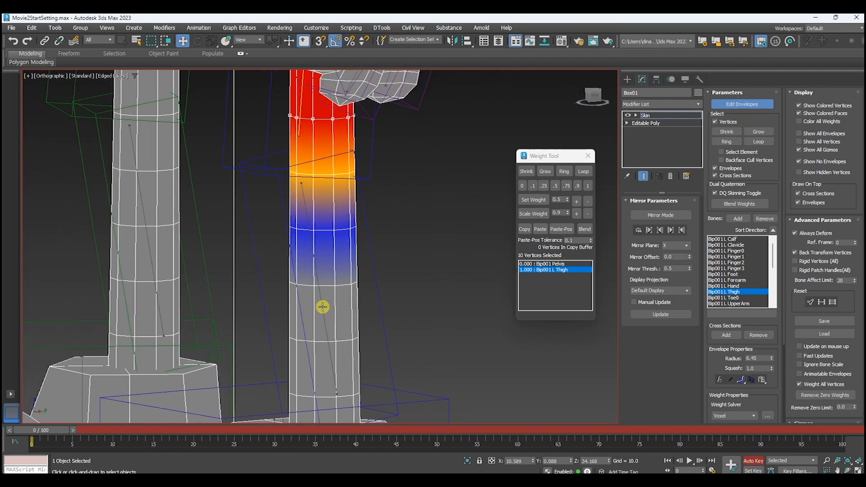
pyautogui.click(321, 307)
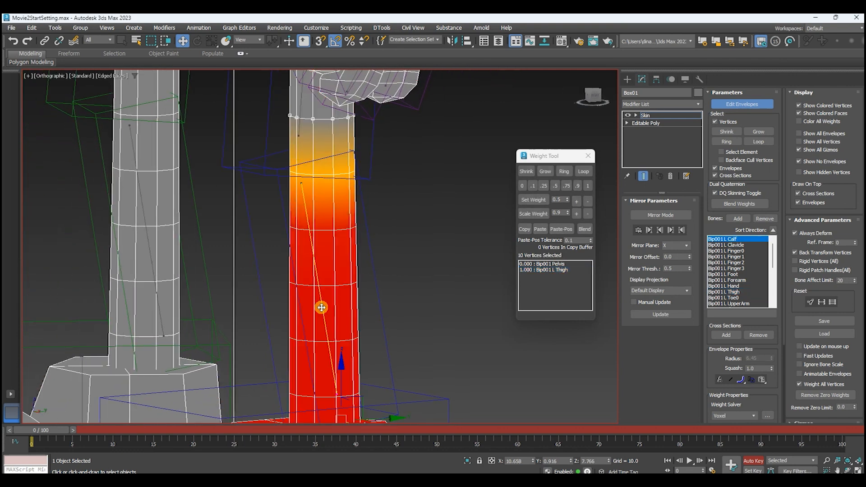
pyautogui.click(578, 199)
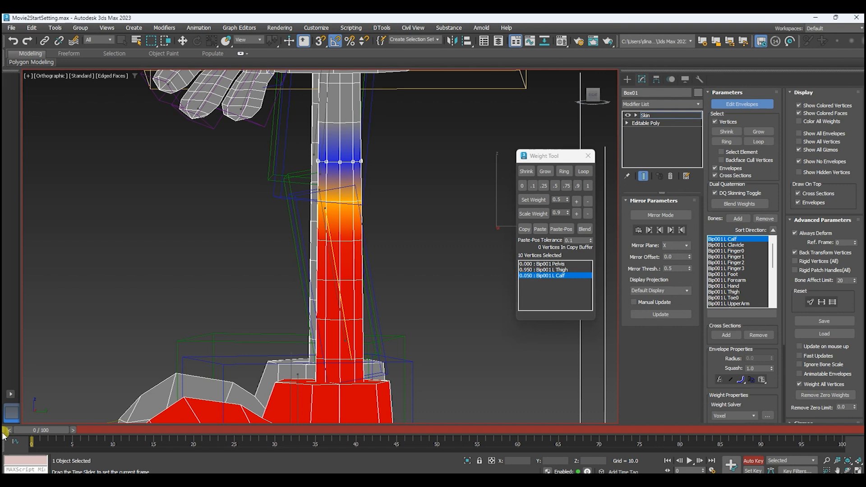
# Scrub to frame 14 and try an L Calf weight of 0.2 on the ring above the knee, returning it to 0.05.
pyautogui.moveTo(2, 435); pyautogui.dragTo(168, 437)
pyautogui.press('w')
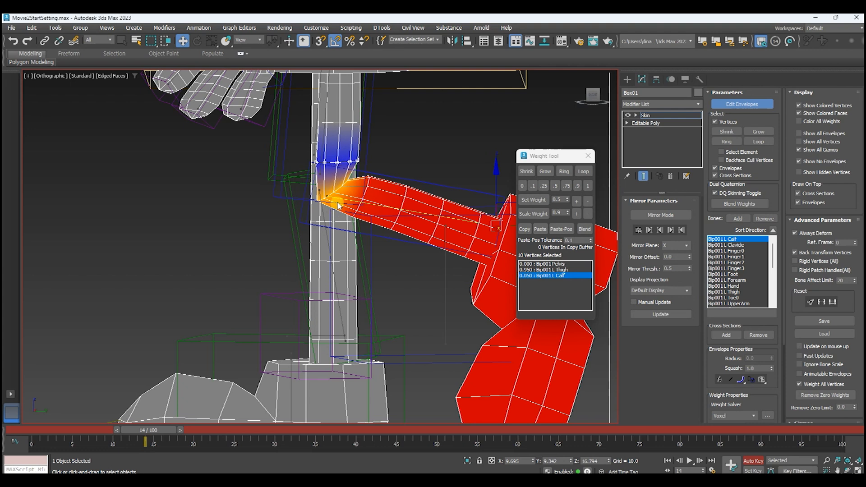
pyautogui.click(578, 203)
pyautogui.click(579, 202)
pyautogui.click(582, 203)
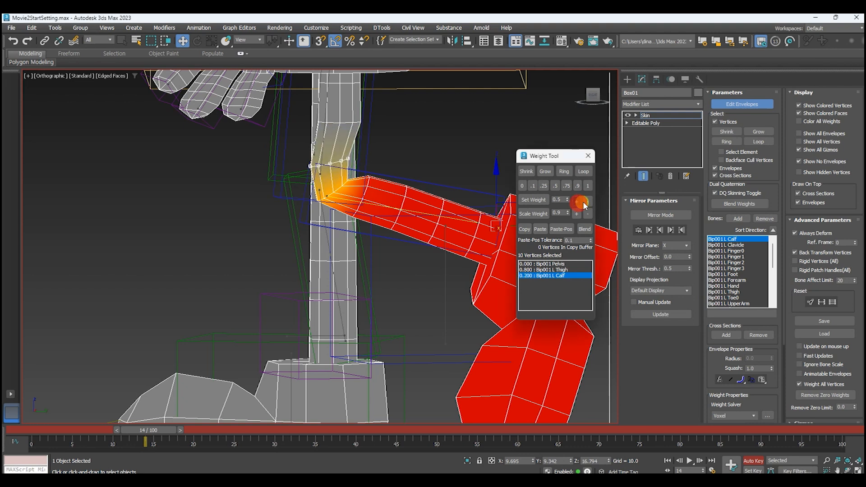
pyautogui.click(588, 202)
pyautogui.click(588, 202)
pyautogui.click(588, 202)
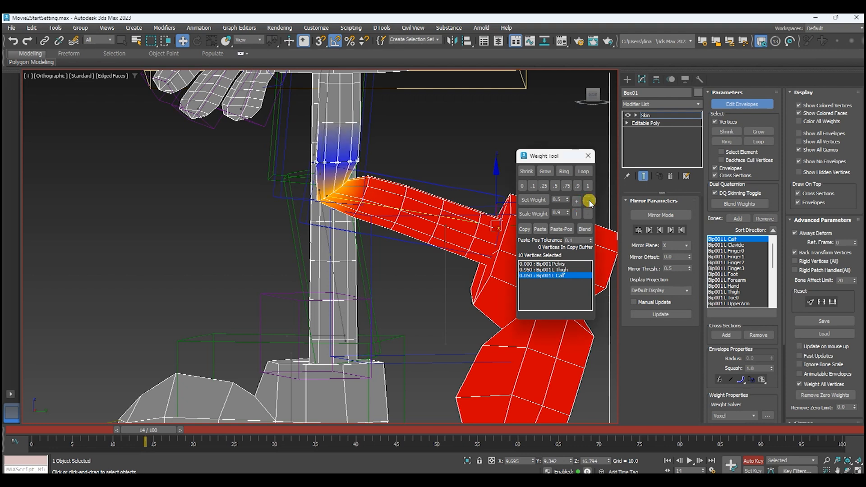
# Leave envelope editing, select the left calf bone and delete its animation keys.
pyautogui.scroll(-4, 420, 203)
pyautogui.keyDown('alt'); pyautogui.moveTo(422, 215); pyautogui.dragTo(614, 125, button='middle'); pyautogui.keyUp('alt')
pyautogui.click(742, 106)
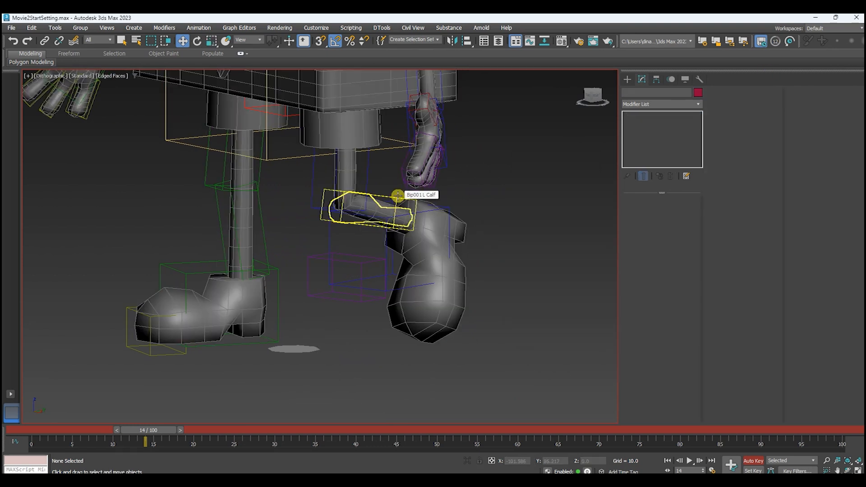
pyautogui.click(398, 196)
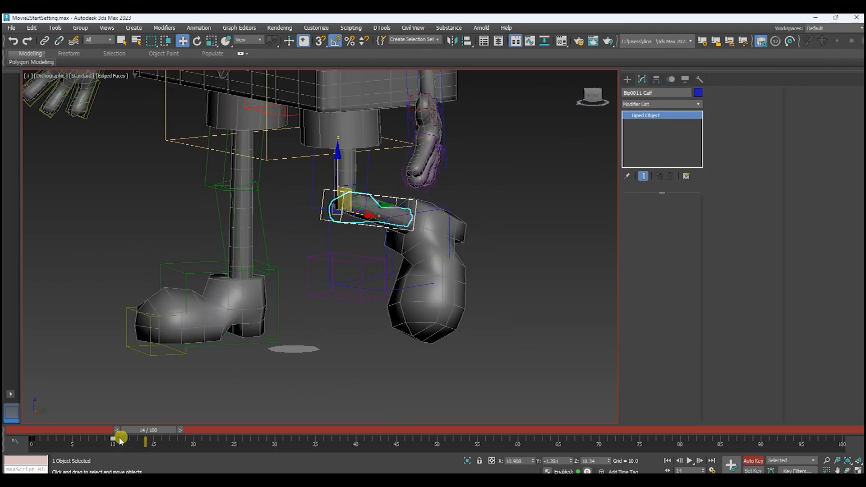
pyautogui.press('Delete')
pyautogui.moveTo(75, 446); pyautogui.dragTo(9, 443)
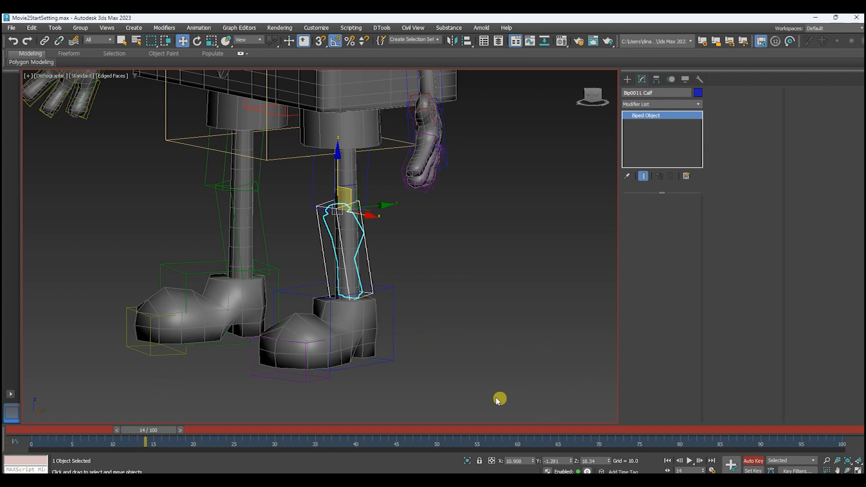
# Select the left foot bone and animate it rotating at frames 10 and 20, starting from frame 0.
pyautogui.scroll(2, 509, 401)
pyautogui.click(434, 267)
pyautogui.click(675, 80)
pyautogui.moveTo(128, 430); pyautogui.dragTo(9, 422)
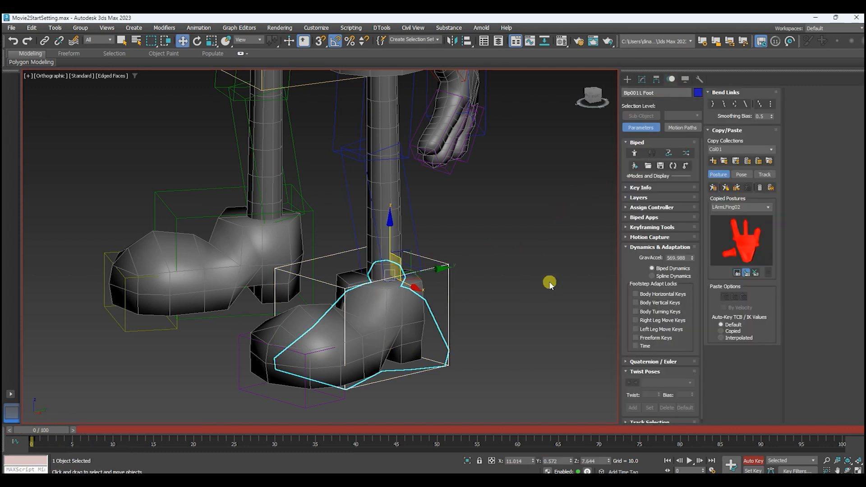
pyautogui.moveTo(39, 431); pyautogui.dragTo(117, 430)
pyautogui.press('e')
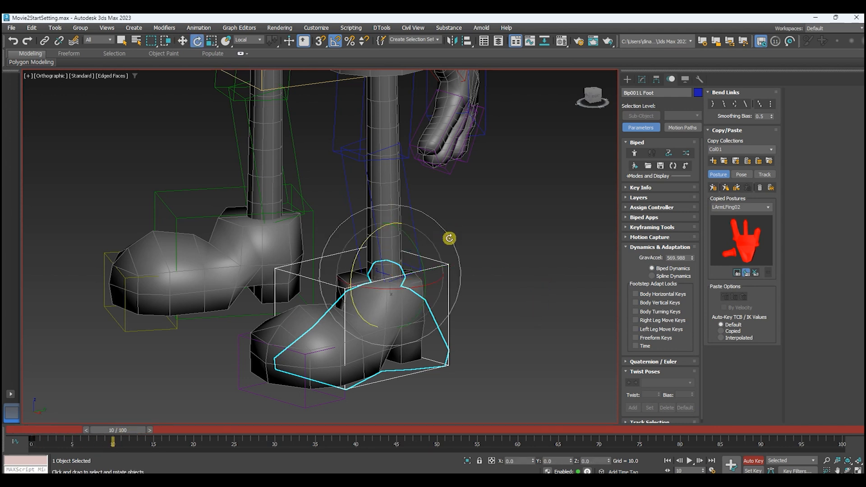
pyautogui.moveTo(362, 242); pyautogui.dragTo(439, 214)
pyautogui.moveTo(117, 430); pyautogui.dragTo(197, 429)
pyautogui.moveTo(381, 226); pyautogui.dragTo(226, 323)
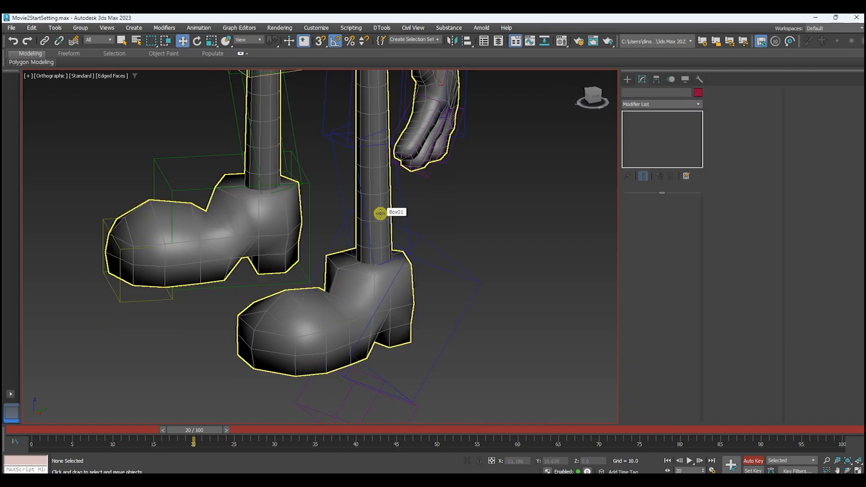
# Resume envelope editing on the character mesh and select all vertices of the left shoe in wireframe.
pyautogui.click(380, 213)
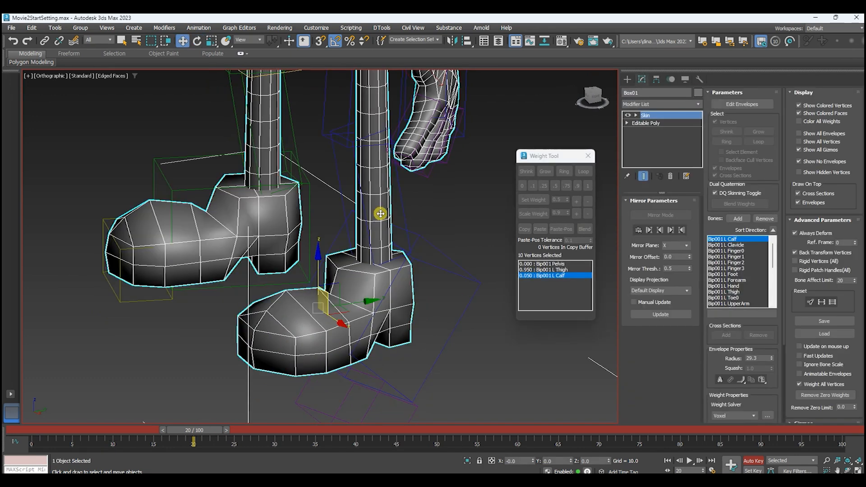
pyautogui.click(743, 104)
pyautogui.keyDown('alt'); pyautogui.moveTo(434, 247); pyautogui.dragTo(468, 226, button='middle'); pyautogui.keyUp('alt')
pyautogui.press('F3')
pyautogui.moveTo(459, 358); pyautogui.dragTo(301, 239)
pyautogui.moveTo(417, 269)
pyautogui.keyDown('alt'); pyautogui.mouseDown(button='middle')
pyautogui.moveTo(456, 286)
pyautogui.moveTo(380, 286)
pyautogui.moveTo(440, 282)
pyautogui.mouseUp(button='middle'); pyautogui.keyUp('alt')
pyautogui.press('F3')
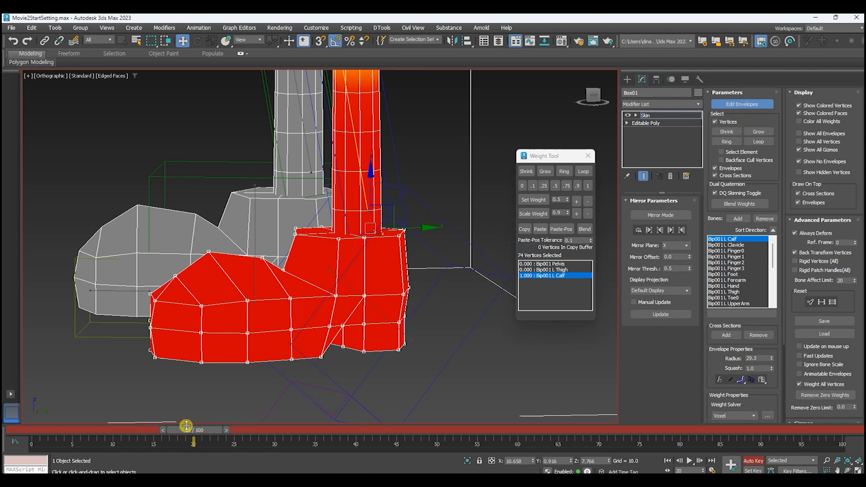
# Raise the left shoe vertices' weight on the L Foot bone to 1 and inspect the deformation at frame 20.
pyautogui.click(727, 275)
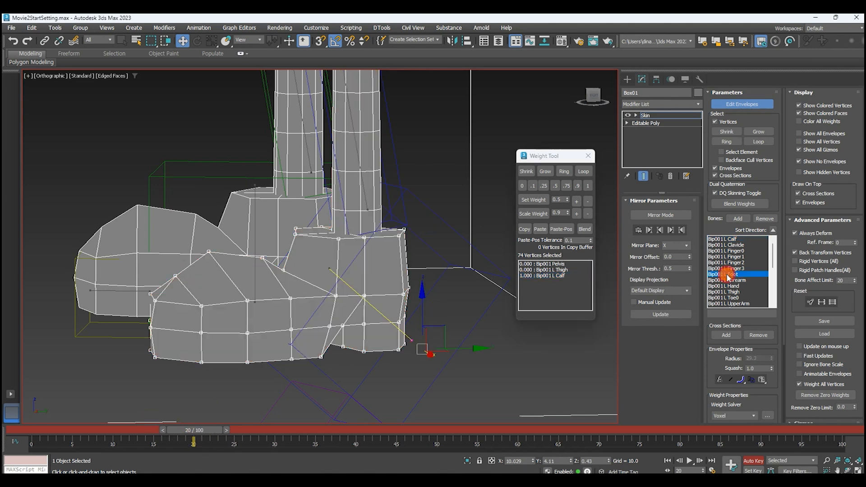
pyautogui.click(580, 201)
pyautogui.click(580, 202)
pyautogui.click(579, 201)
pyautogui.click(580, 201)
pyautogui.click(580, 201)
pyautogui.click(580, 201)
pyautogui.click(580, 201)
pyautogui.click(579, 202)
pyautogui.click(580, 201)
pyautogui.click(580, 201)
pyautogui.click(580, 201)
pyautogui.click(580, 201)
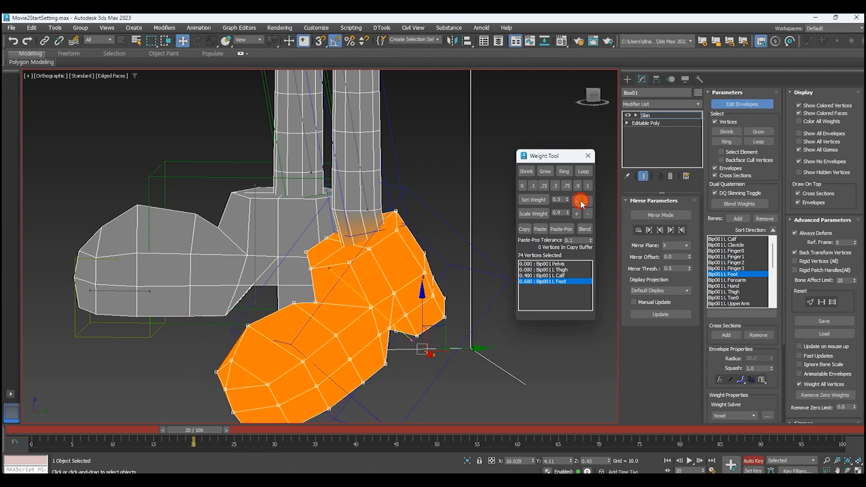
pyautogui.click(580, 201)
pyautogui.click(580, 201)
pyautogui.click(580, 201)
pyautogui.click(580, 201)
pyautogui.click(580, 201)
pyautogui.click(580, 201)
pyautogui.click(580, 202)
pyautogui.click(579, 201)
pyautogui.moveTo(468, 253)
pyautogui.mouseDown(button='middle')
pyautogui.moveTo(441, 253)
pyautogui.moveTo(479, 253)
pyautogui.mouseUp(button='middle')
pyautogui.moveTo(193, 430)
pyautogui.mouseDown()
pyautogui.moveTo(9, 429)
pyautogui.moveTo(116, 415)
pyautogui.moveTo(226, 417)
pyautogui.moveTo(116, 430)
pyautogui.moveTo(204, 430)
pyautogui.moveTo(193, 429)
pyautogui.mouseUp()
pyautogui.press('w')
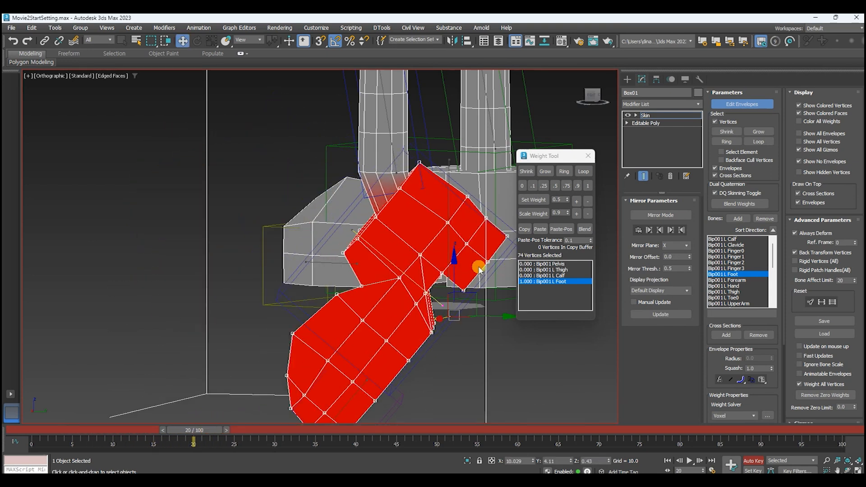
pyautogui.keyDown('alt'); pyautogui.moveTo(478, 270); pyautogui.dragTo(518, 266, button='middle'); pyautogui.keyUp('alt')
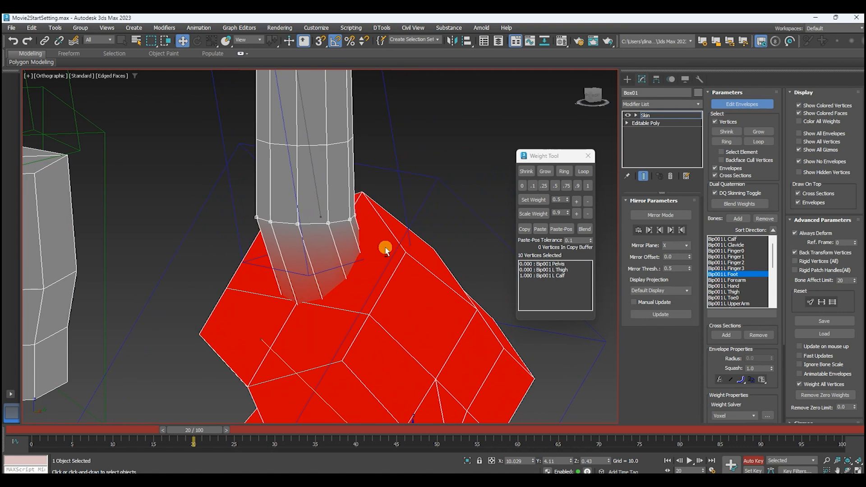
# Select the lower-leg vertex ring just above the left shoe and set its L Foot weight to 0.1.
pyautogui.scroll(2, 332, 229)
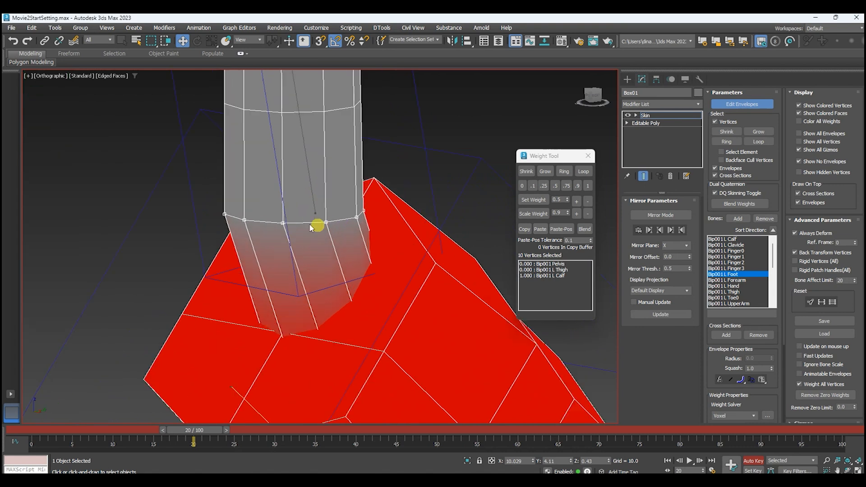
pyautogui.press('F3')
pyautogui.press('F3')
pyautogui.keyDown('alt'); pyautogui.moveTo(330, 227); pyautogui.dragTo(396, 238, button='middle'); pyautogui.keyUp('alt')
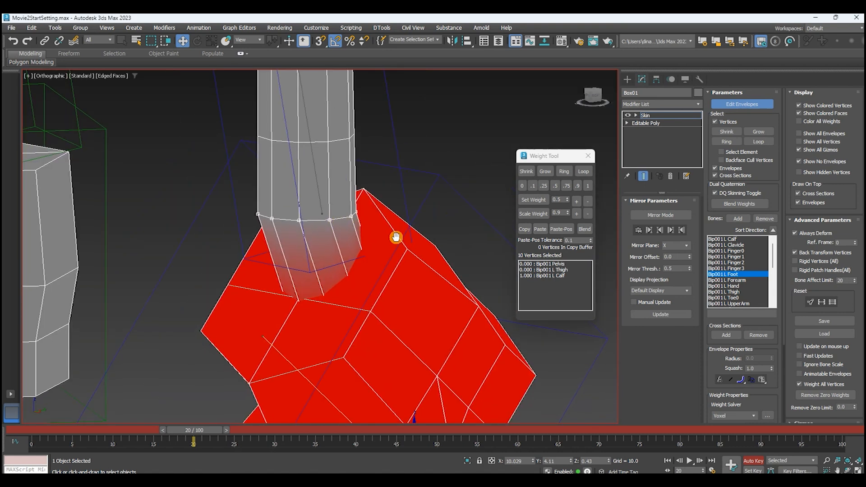
pyautogui.click(535, 186)
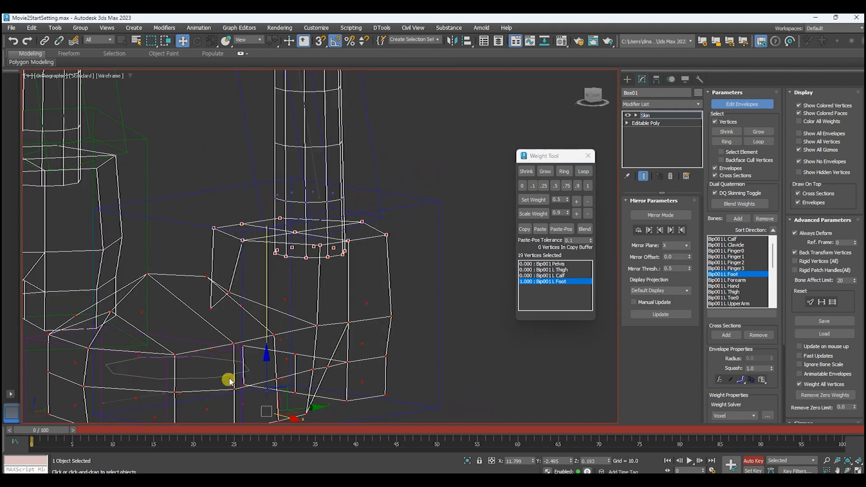
# Set the left shoe-top vertices' weight on the L Calf bone to 0.25 and check the bend at frame 20.
pyautogui.click(307, 134)
pyautogui.keyDown('alt'); pyautogui.moveTo(409, 187); pyautogui.dragTo(382, 200, button='middle'); pyautogui.keyUp('alt')
pyautogui.moveTo(44, 431); pyautogui.dragTo(203, 428)
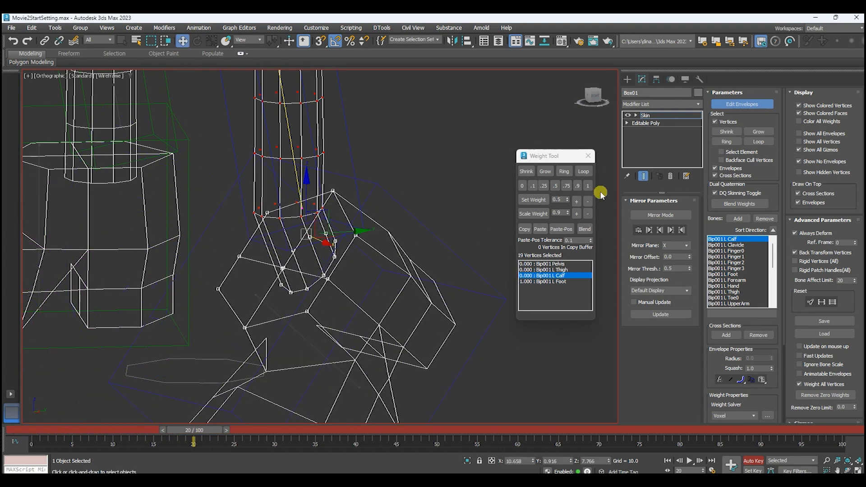
pyautogui.press('F3')
pyautogui.click(544, 186)
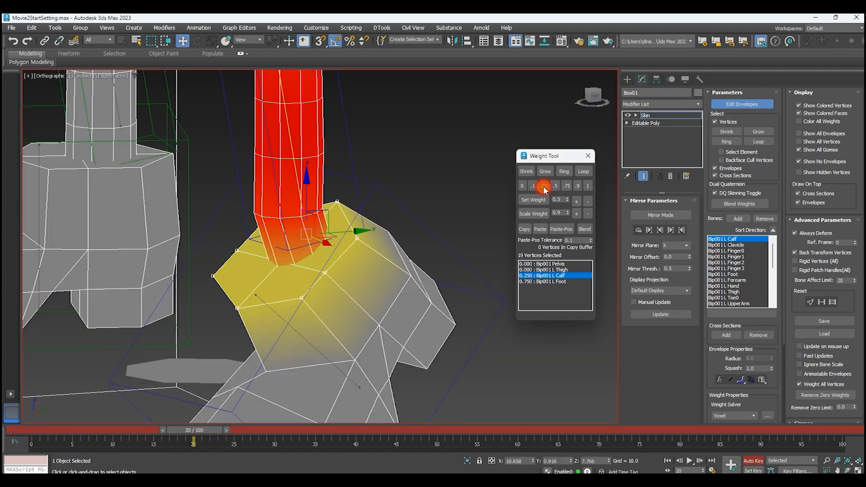
pyautogui.keyDown('alt'); pyautogui.moveTo(332, 261); pyautogui.dragTo(307, 255, button='middle'); pyautogui.keyUp('alt')
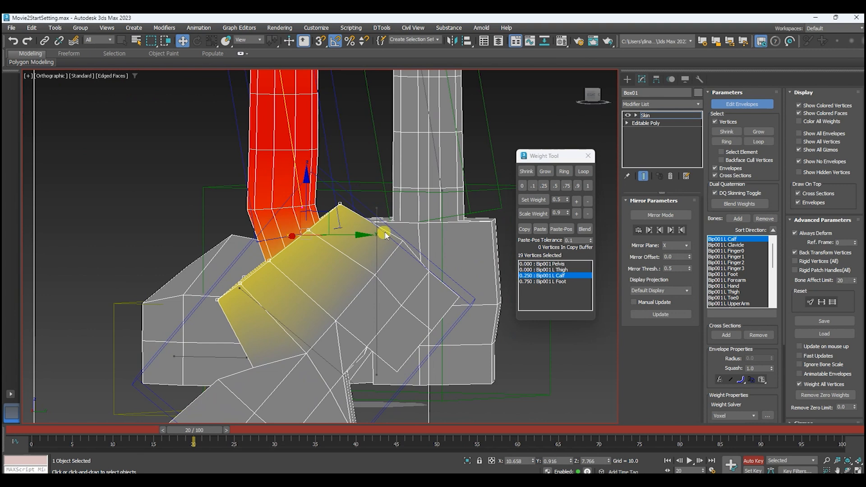
pyautogui.moveTo(382, 237); pyautogui.dragTo(407, 235, button='middle')
pyautogui.moveTo(200, 435); pyautogui.dragTo(27, 432)
pyautogui.press('w')
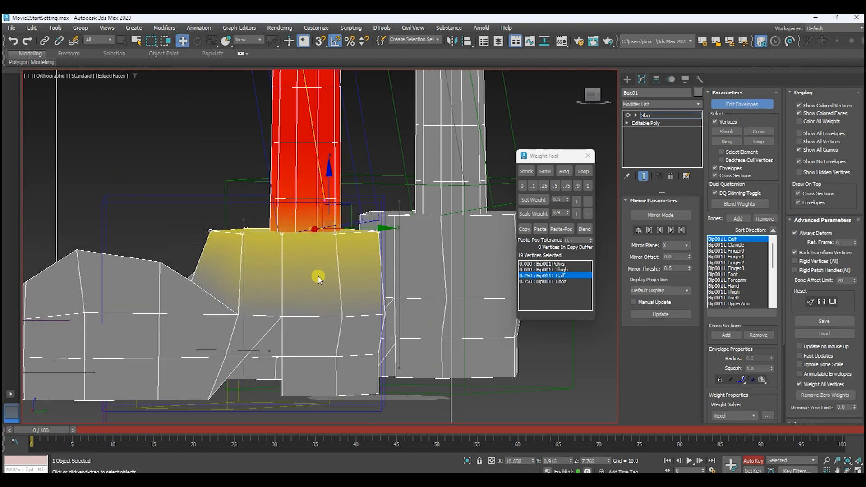
pyautogui.keyDown('alt'); pyautogui.moveTo(283, 245); pyautogui.dragTo(368, 266, button='middle'); pyautogui.keyUp('alt')
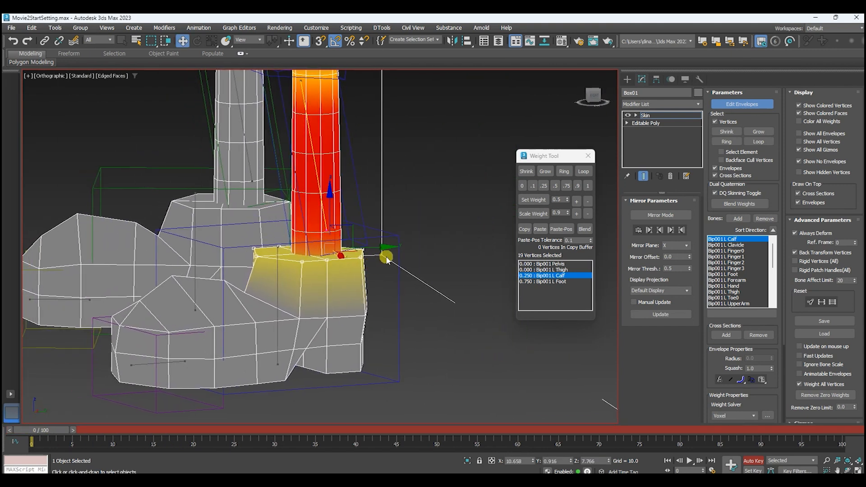
# Leave envelope editing and delete the left foot bone's test keys after frame 0.
pyautogui.click(740, 105)
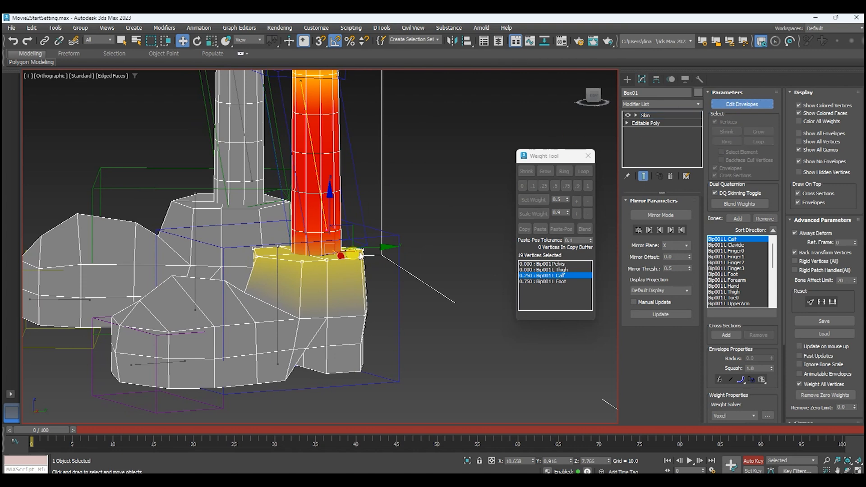
pyautogui.click(396, 234)
pyautogui.moveTo(83, 444); pyautogui.dragTo(250, 449)
pyautogui.press('Delete')
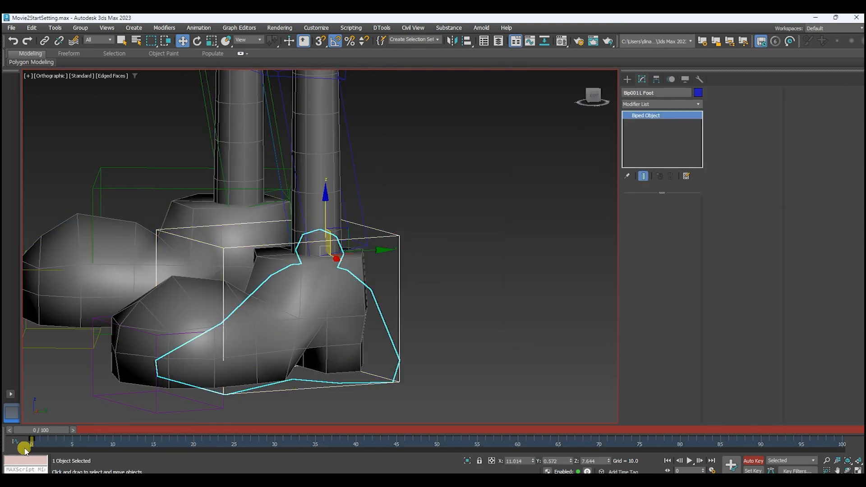
# Select the left toe bone and animate it rotating at frame 10, starting from frame 0.
pyautogui.click(158, 333)
pyautogui.moveTo(294, 356); pyautogui.dragTo(430, 303, button='middle')
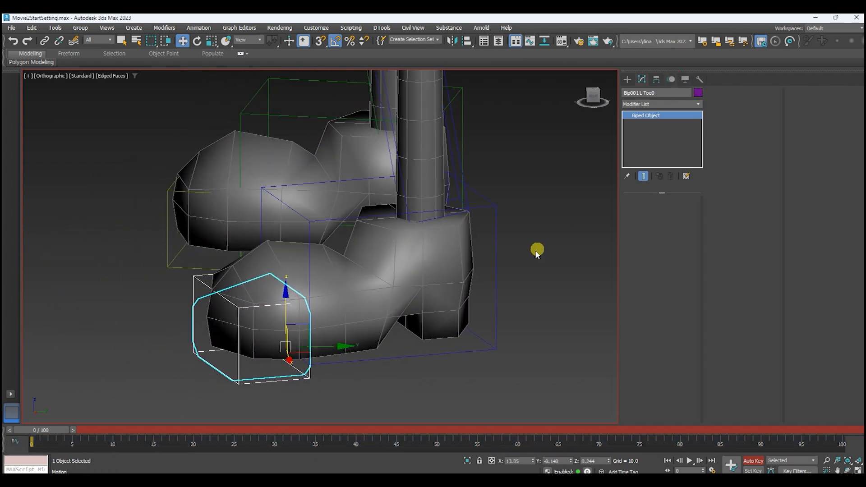
pyautogui.click(669, 82)
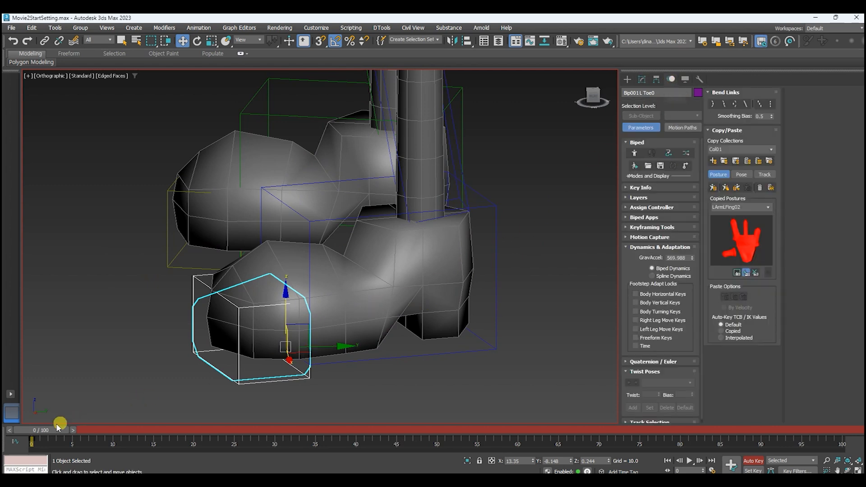
pyautogui.moveTo(40, 430); pyautogui.dragTo(123, 430)
pyautogui.press('w')
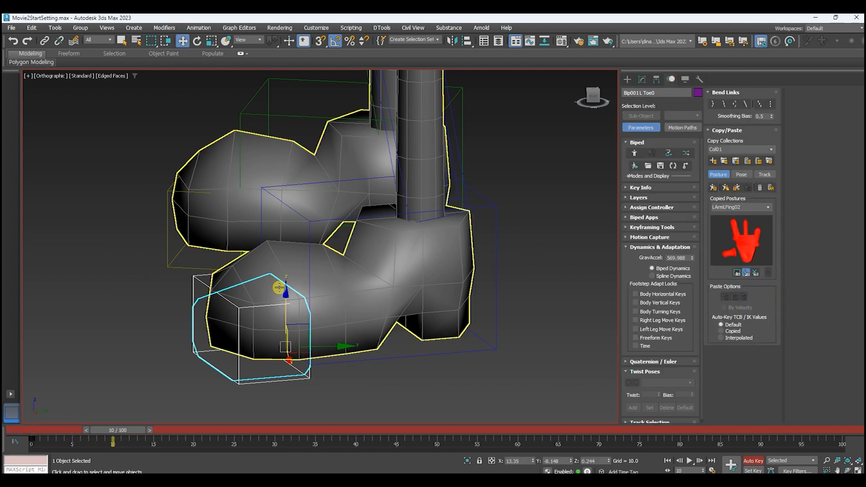
pyautogui.press('e')
pyautogui.moveTo(261, 303); pyautogui.dragTo(324, 284)
pyautogui.keyDown('alt'); pyautogui.moveTo(404, 302); pyautogui.dragTo(393, 297, button='middle'); pyautogui.keyUp('alt')
pyautogui.moveTo(124, 432); pyautogui.dragTo(139, 413)
pyautogui.press('e')
# Resume envelope editing on the character mesh and select all vertices of the left shoe's tip in wireframe.
pyautogui.click(411, 282)
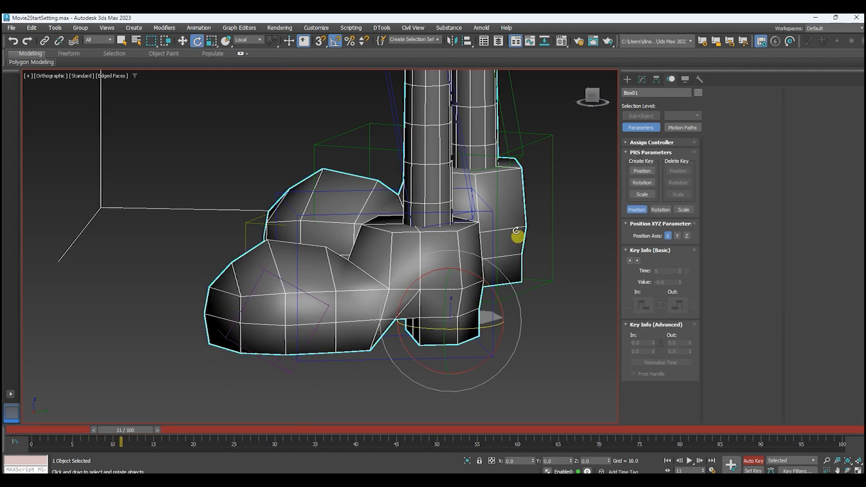
pyautogui.click(642, 80)
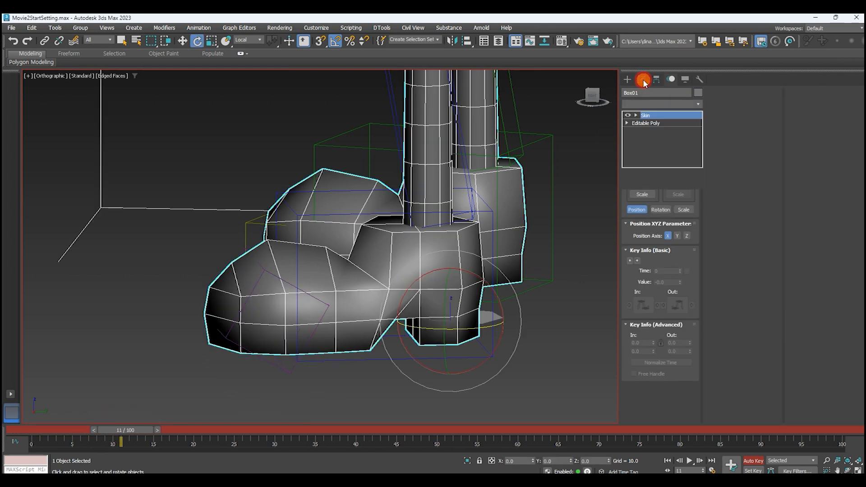
pyautogui.press('w')
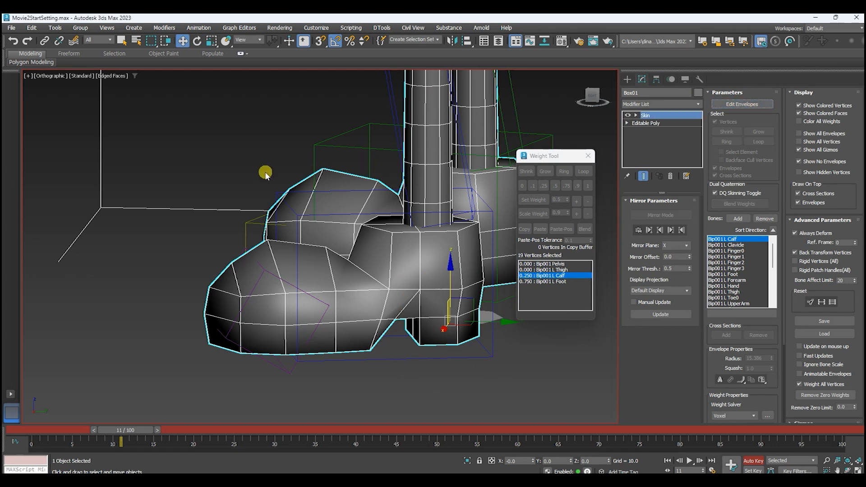
pyautogui.click(741, 105)
pyautogui.keyDown('alt'); pyautogui.moveTo(367, 360); pyautogui.dragTo(354, 299, button='middle'); pyautogui.keyUp('alt')
pyautogui.press('F3')
pyautogui.moveTo(207, 207); pyautogui.dragTo(332, 386)
pyautogui.scroll(2, 295, 294)
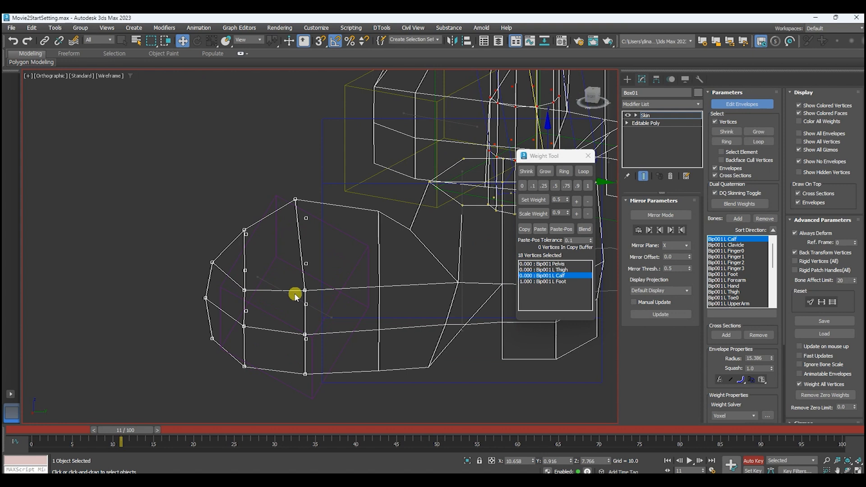
# Set the left shoe-tip vertices' weight on the L Toe0 bone to 1 and inspect the deformation.
pyautogui.click(288, 293)
pyautogui.press('F3')
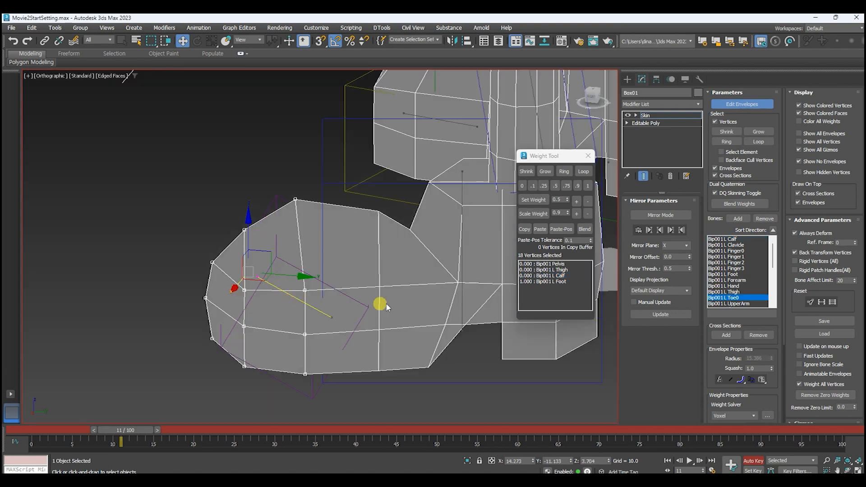
pyautogui.click(588, 186)
pyautogui.keyDown('alt'); pyautogui.moveTo(413, 261); pyautogui.dragTo(402, 244, button='middle'); pyautogui.keyUp('alt')
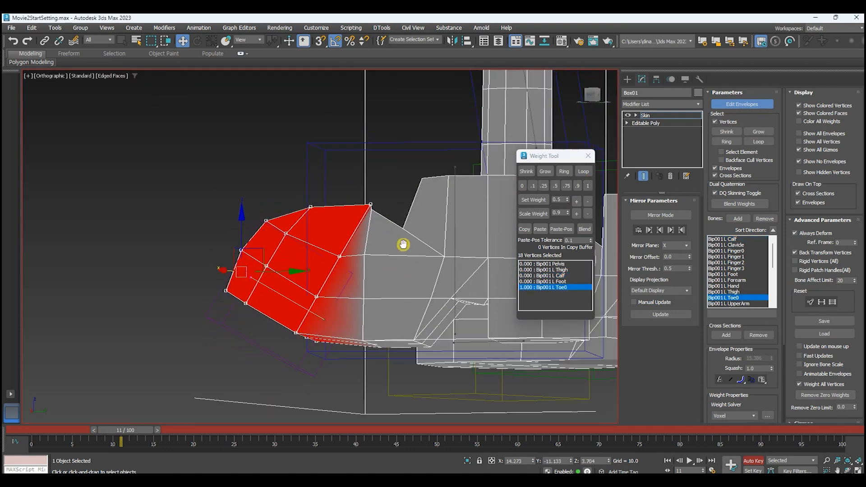
# Keep only the rearmost vertex ring of the shoe tip selected and raise its L Foot weight to 0.3.
pyautogui.keyDown('alt'); pyautogui.moveTo(402, 212); pyautogui.dragTo(392, 226, button='middle'); pyautogui.keyUp('alt')
pyautogui.press('F3')
pyautogui.moveTo(188, 196); pyautogui.dragTo(301, 263)
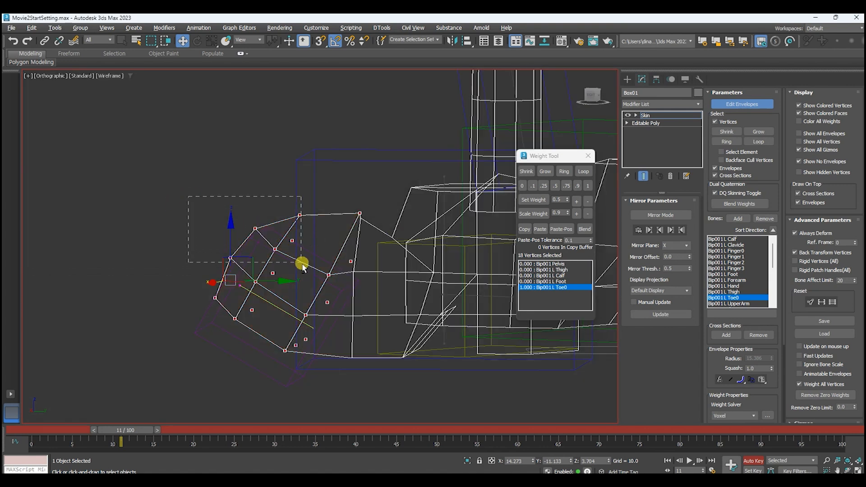
pyautogui.keyDown('alt'); pyautogui.moveTo(192, 246); pyautogui.dragTo(278, 325); pyautogui.keyUp('alt')
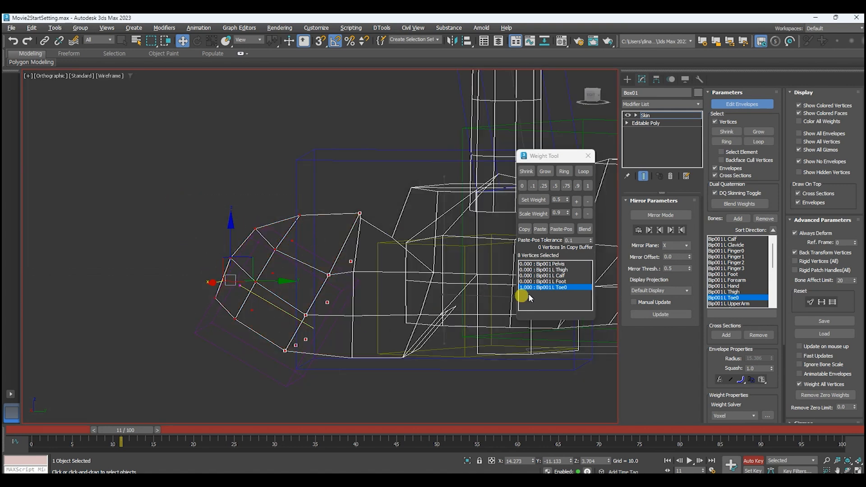
pyautogui.click(568, 282)
pyautogui.click(577, 201)
pyautogui.click(578, 201)
pyautogui.click(579, 202)
pyautogui.click(577, 201)
pyautogui.click(578, 201)
pyautogui.click(578, 201)
pyautogui.press('F3')
pyautogui.keyDown('alt'); pyautogui.moveTo(378, 350); pyautogui.dragTo(255, 419, button='middle'); pyautogui.keyUp('alt')
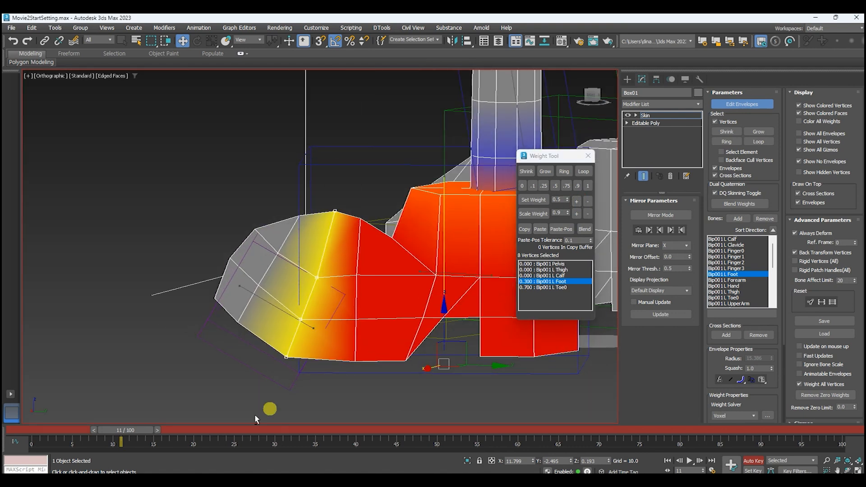
# Return to frame 0, select the left leg and shoe vertices, and remove their zero weights.
pyautogui.moveTo(130, 433); pyautogui.dragTo(36, 423)
pyautogui.press('w')
pyautogui.scroll(-6, 328, 295)
pyautogui.keyDown('alt'); pyautogui.moveTo(330, 295); pyautogui.dragTo(442, 299, button='middle'); pyautogui.keyUp('alt')
pyautogui.scroll(-2, 428, 297)
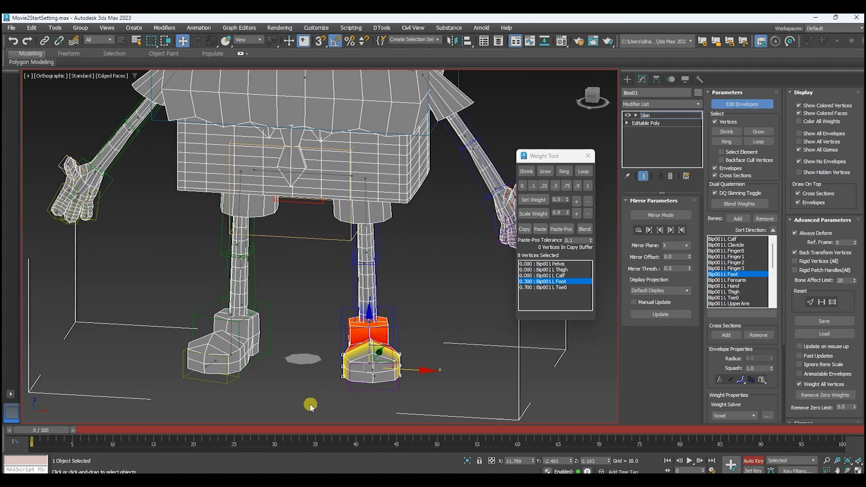
pyautogui.moveTo(464, 220); pyautogui.dragTo(479, 161)
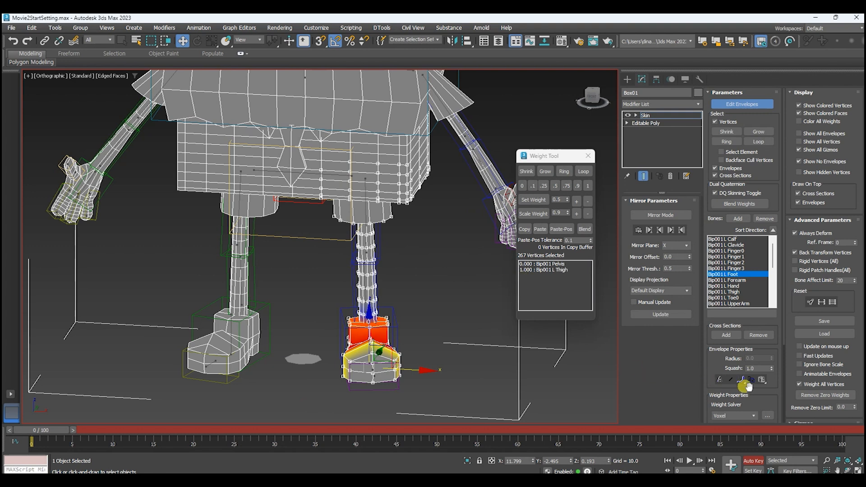
pyautogui.click(817, 398)
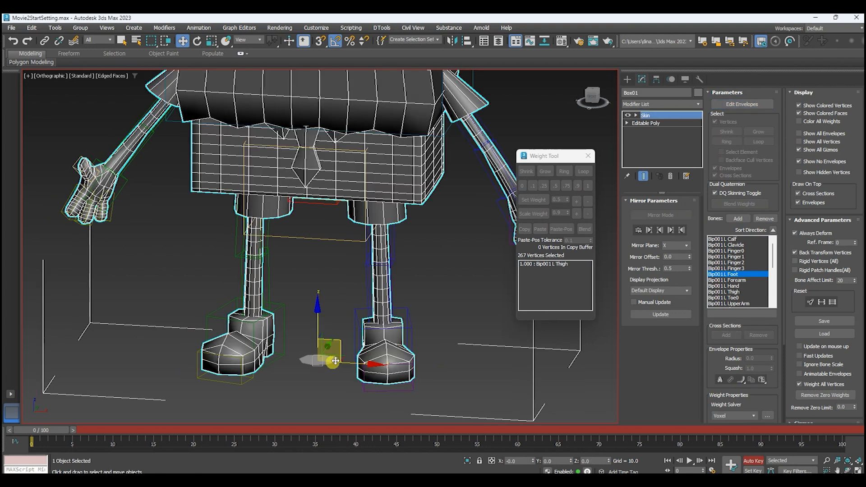
pyautogui.click(267, 306)
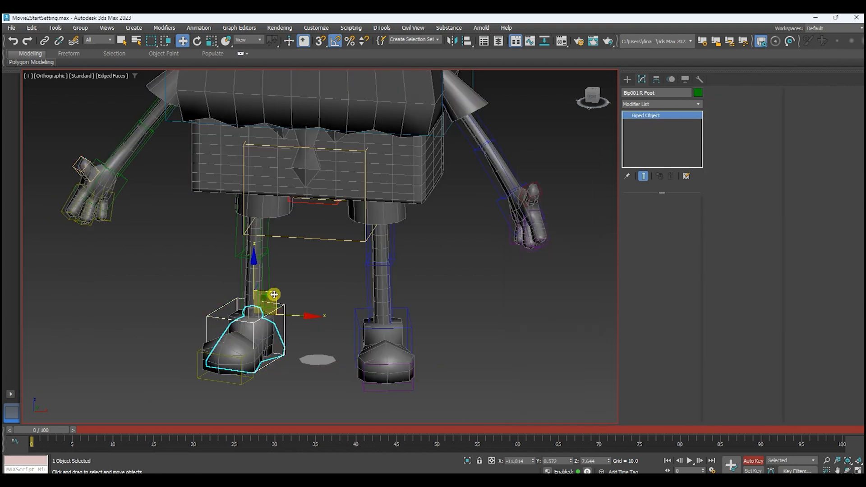
pyautogui.moveTo(274, 294)
pyautogui.mouseDown()
pyautogui.moveTo(257, 251)
pyautogui.moveTo(249, 305)
pyautogui.moveTo(253, 243)
pyautogui.moveTo(272, 293)
pyautogui.moveTo(250, 244)
pyautogui.moveTo(300, 290)
pyautogui.moveTo(285, 247)
pyautogui.moveTo(300, 303)
pyautogui.moveTo(266, 266)
pyautogui.moveTo(283, 296)
pyautogui.mouseUp()
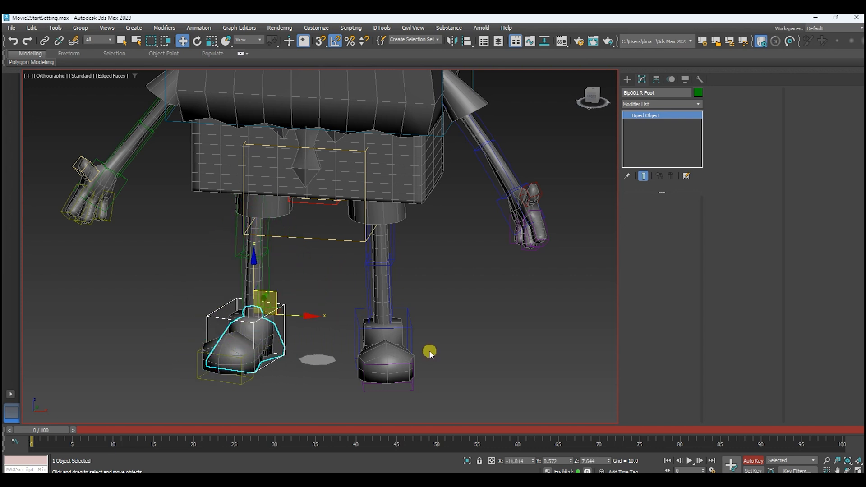
pyautogui.click(392, 217)
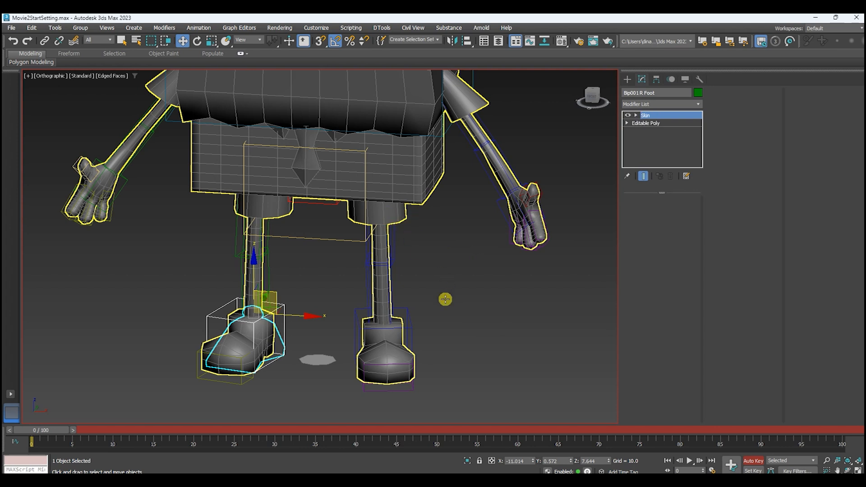
# Resume envelope editing, narrow the vertex selection around the left hip in wireframe, and preview the left-right pairing with Mirror Mode.
pyautogui.click(744, 103)
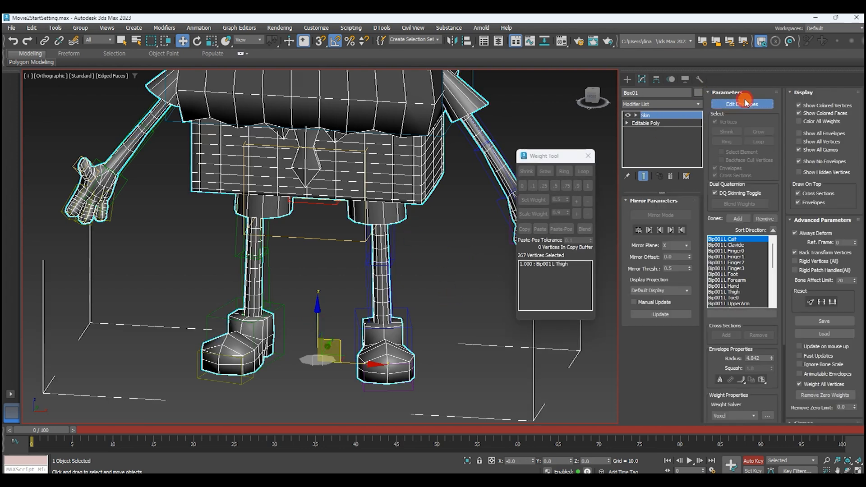
pyautogui.moveTo(364, 288); pyautogui.dragTo(387, 280, button='middle')
pyautogui.moveTo(362, 185); pyautogui.dragTo(354, 176)
pyautogui.keyDown('alt'); pyautogui.moveTo(446, 231); pyautogui.dragTo(449, 225, button='middle'); pyautogui.keyUp('alt')
pyautogui.moveTo(449, 212); pyautogui.dragTo(359, 159)
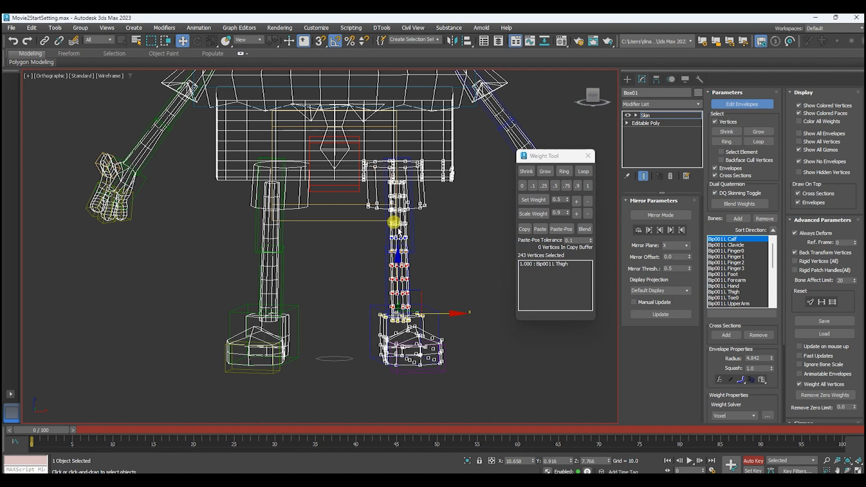
pyautogui.click(649, 216)
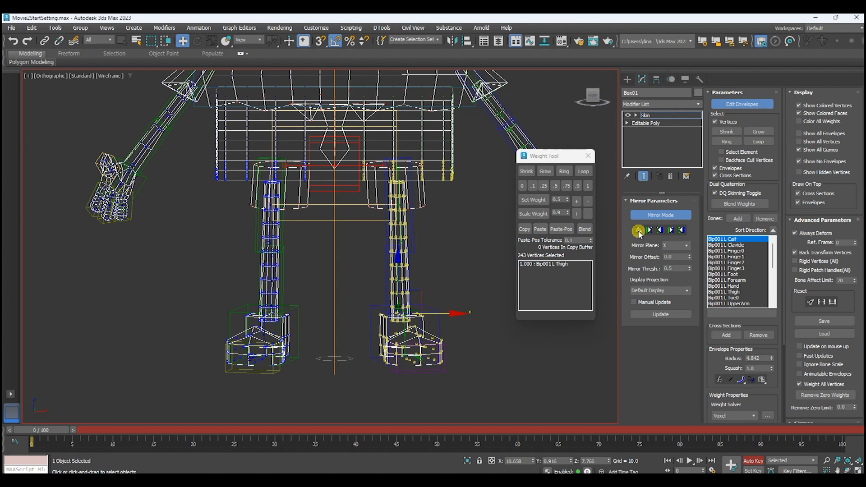
pyautogui.click(734, 106)
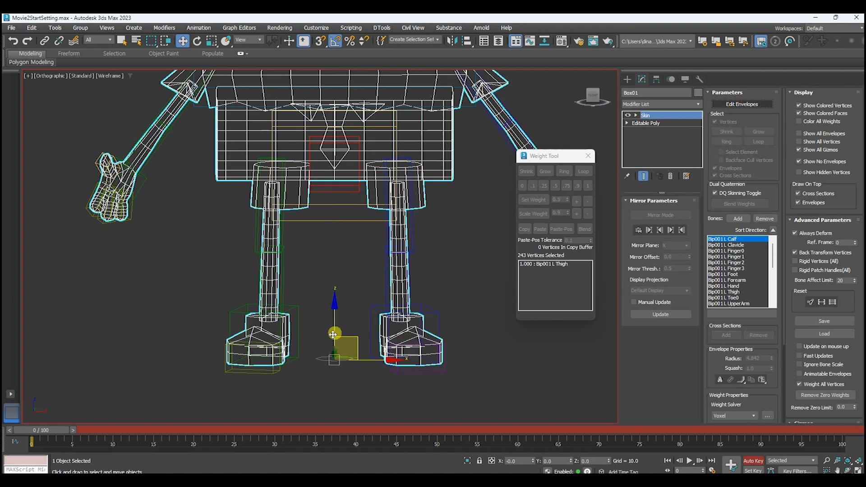
pyautogui.click(298, 351)
pyautogui.moveTo(338, 276)
pyautogui.keyDown('alt'); pyautogui.mouseDown(button='middle')
pyautogui.moveTo(374, 269)
pyautogui.moveTo(345, 291)
pyautogui.mouseUp(button='middle'); pyautogui.keyUp('alt')
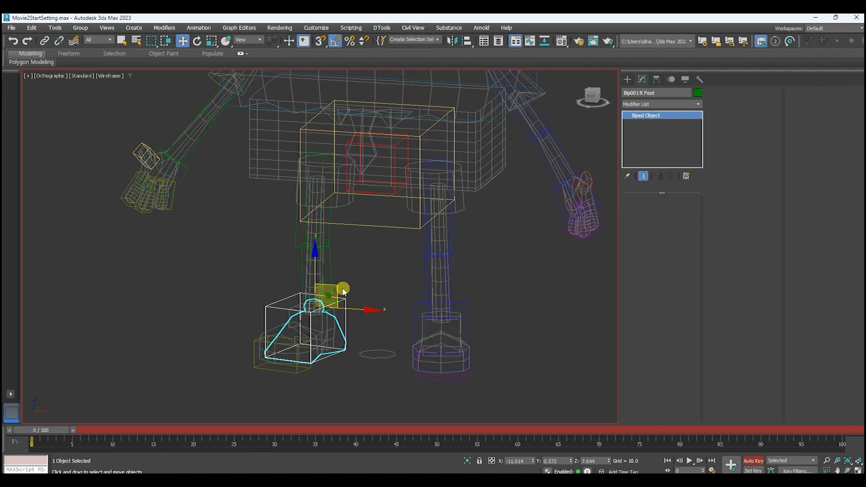
pyautogui.press('F3')
pyautogui.moveTo(336, 288)
pyautogui.mouseDown()
pyautogui.moveTo(318, 245)
pyautogui.moveTo(353, 228)
pyautogui.moveTo(349, 295)
pyautogui.moveTo(324, 253)
pyautogui.moveTo(356, 246)
pyautogui.moveTo(373, 285)
pyautogui.moveTo(359, 293)
pyautogui.moveTo(346, 265)
pyautogui.moveTo(375, 231)
pyautogui.moveTo(383, 290)
pyautogui.moveTo(348, 269)
pyautogui.moveTo(381, 224)
pyautogui.moveTo(381, 302)
pyautogui.moveTo(385, 229)
pyautogui.moveTo(404, 276)
pyautogui.moveTo(377, 251)
pyautogui.moveTo(401, 257)
pyautogui.moveTo(385, 227)
pyautogui.moveTo(396, 267)
pyautogui.moveTo(368, 213)
pyautogui.mouseUp()
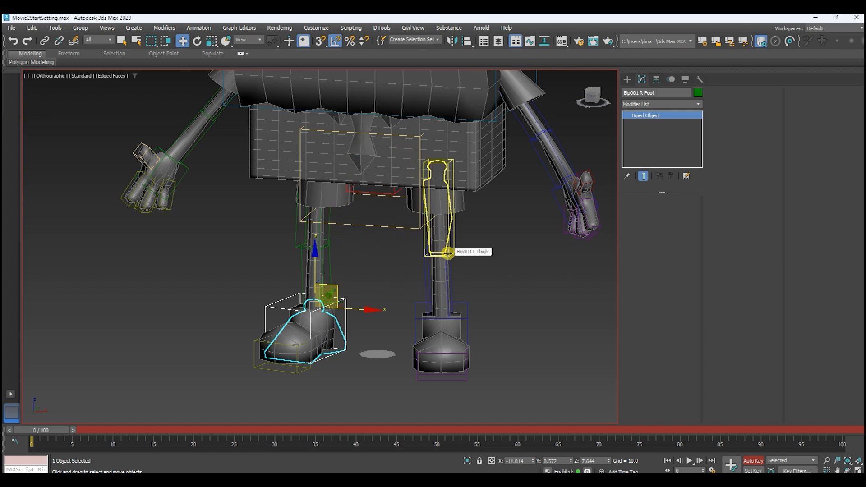
pyautogui.moveTo(450, 252); pyautogui.dragTo(454, 255, button='middle')
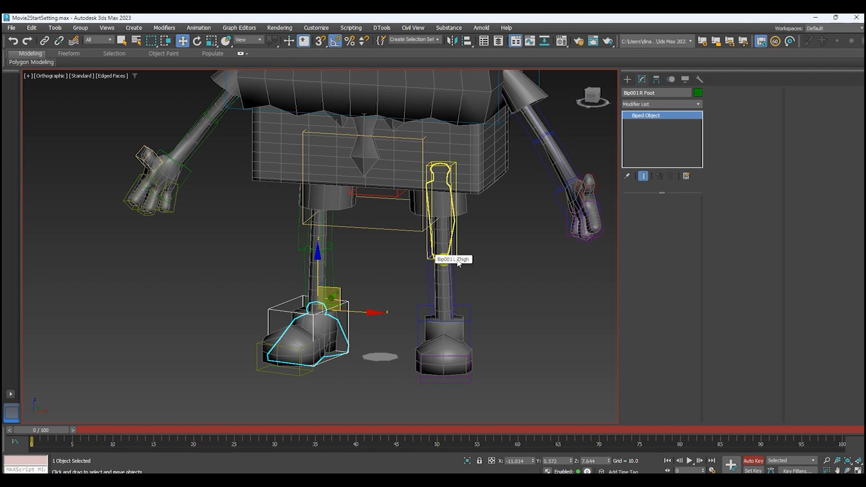
pyautogui.click(444, 156)
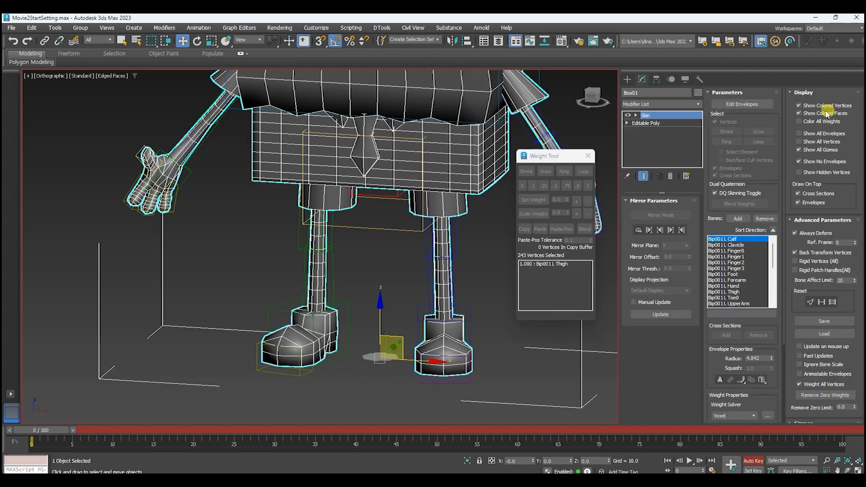
# Resume envelope editing and, in wireframe, narrow the vertex selection to the left trouser cuff and the upper thigh.
pyautogui.click(742, 104)
pyautogui.moveTo(400, 236); pyautogui.dragTo(388, 254, button='middle')
pyautogui.scroll(5, 405, 244)
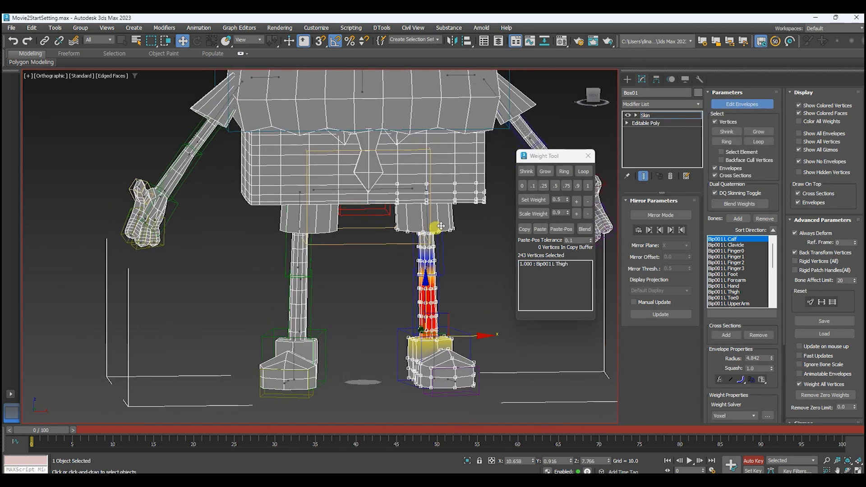
pyautogui.press('F3')
pyautogui.moveTo(457, 251); pyautogui.dragTo(340, 166)
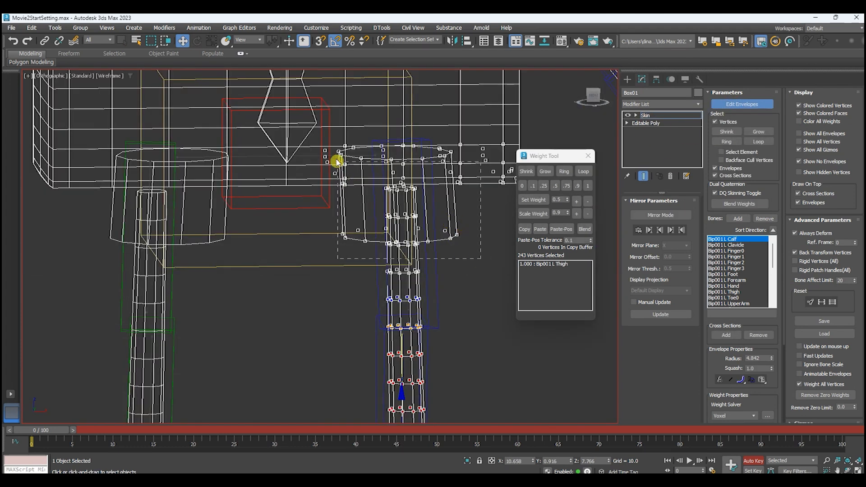
pyautogui.moveTo(328, 137); pyautogui.dragTo(330, 138)
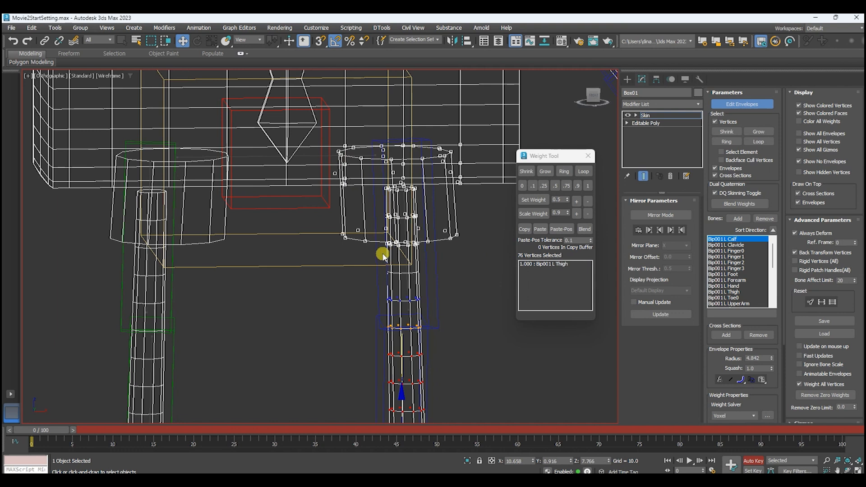
# Turn on Mirror Mode, set the mirror threshold to 2.0 and mirror-paste the selected left hip vertices' weights to the right side.
pyautogui.scroll(-3, 382, 255)
pyautogui.click(680, 215)
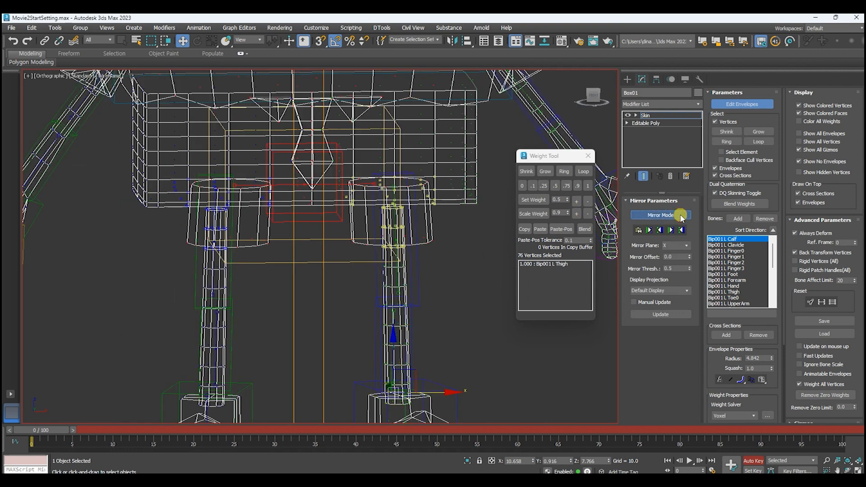
pyautogui.doubleClick(670, 269)
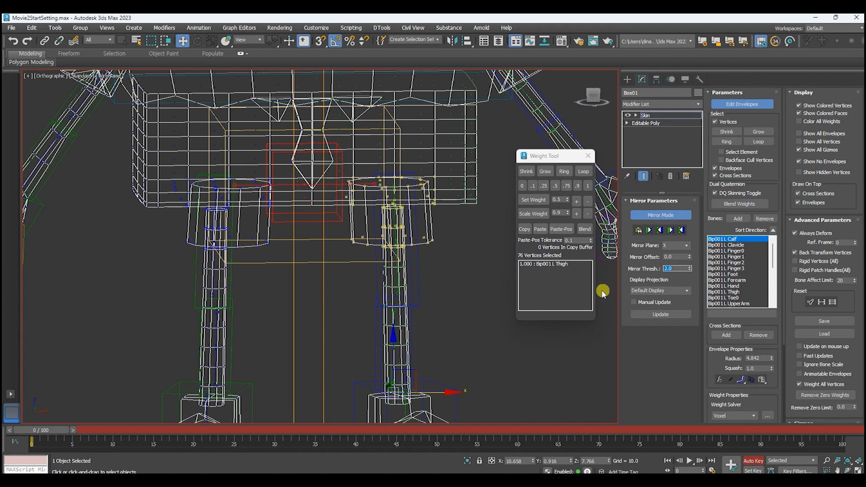
pyautogui.click(638, 231)
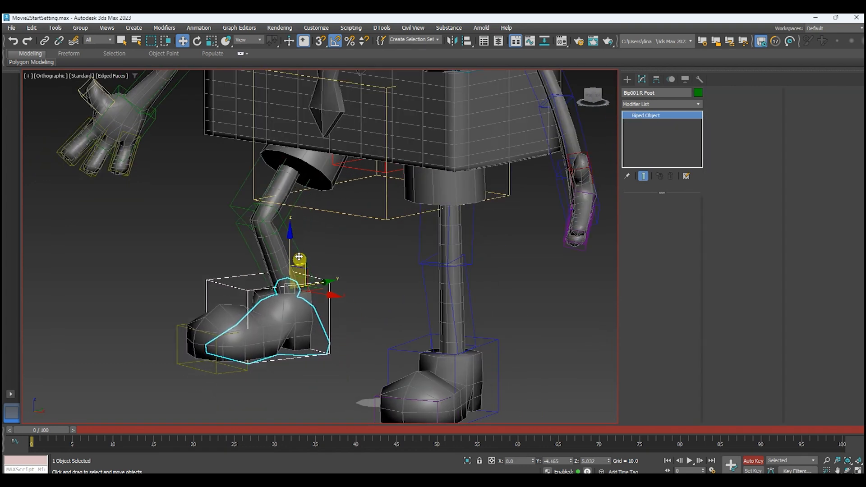
# Move the right foot bone to check how the right leg deforms with the mirrored weights.
pyautogui.moveTo(312, 257); pyautogui.dragTo(287, 347)
pyautogui.scroll(-5, 388, 218)
pyautogui.moveTo(388, 218); pyautogui.dragTo(435, 256, button='middle')
# Go down to the SpongeBob mesh's Editable Poly base despite the Skin modifier and select all its elements.
pyautogui.click(420, 195)
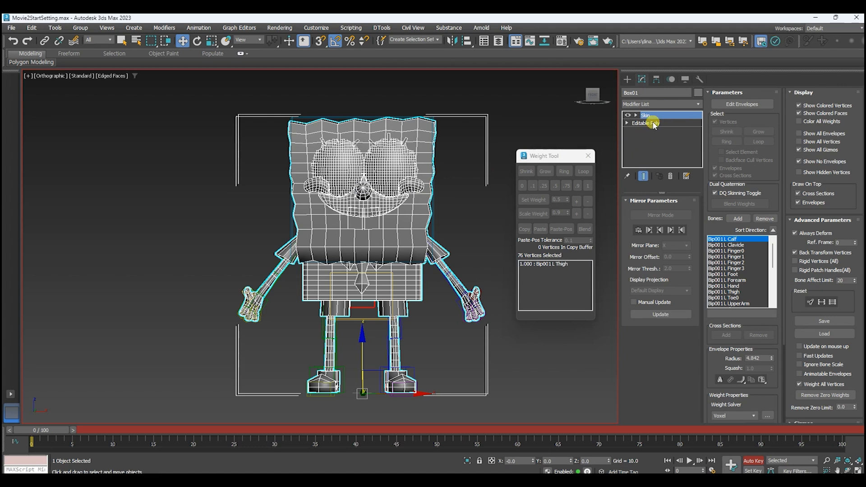
pyautogui.click(653, 123)
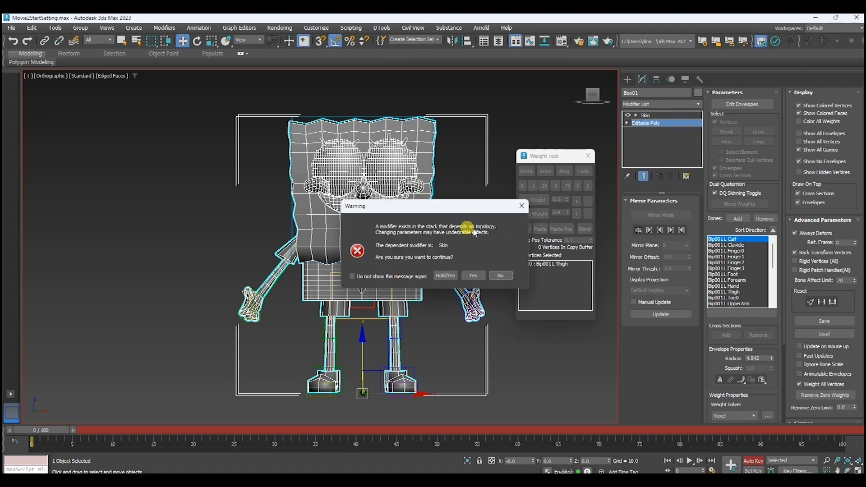
pyautogui.click(472, 275)
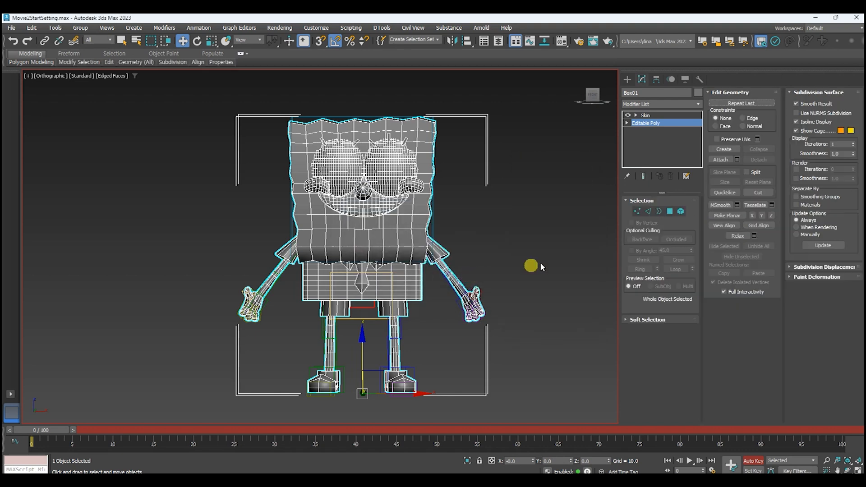
pyautogui.click(680, 211)
pyautogui.scroll(-3, 460, 185)
pyautogui.moveTo(272, 114); pyautogui.dragTo(502, 357)
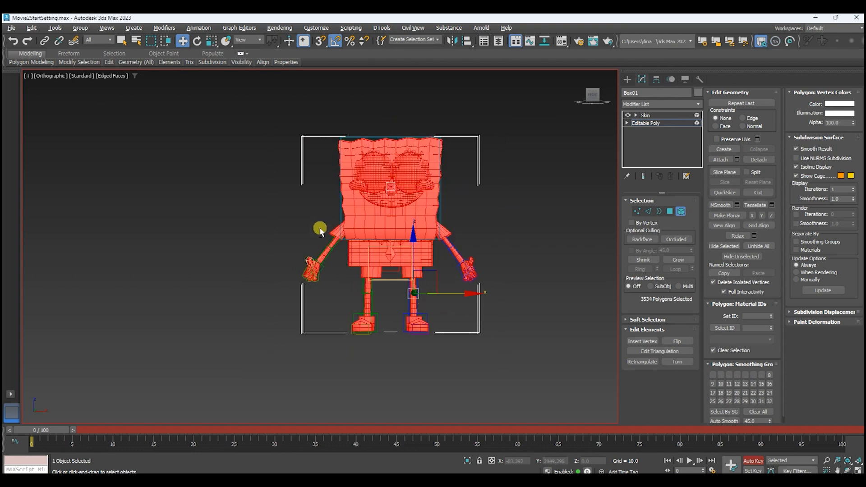
# Deselect the arm and leg elements, hide everything unselected so only the head and body remain, and leave element editing.
pyautogui.keyDown('alt'); pyautogui.moveTo(283, 210); pyautogui.dragTo(339, 299); pyautogui.keyUp('alt')
pyautogui.keyDown('alt'); pyautogui.moveTo(483, 210); pyautogui.dragTo(445, 301); pyautogui.keyUp('alt')
pyautogui.keyDown('alt'); pyautogui.moveTo(462, 362); pyautogui.dragTo(316, 282); pyautogui.keyUp('alt')
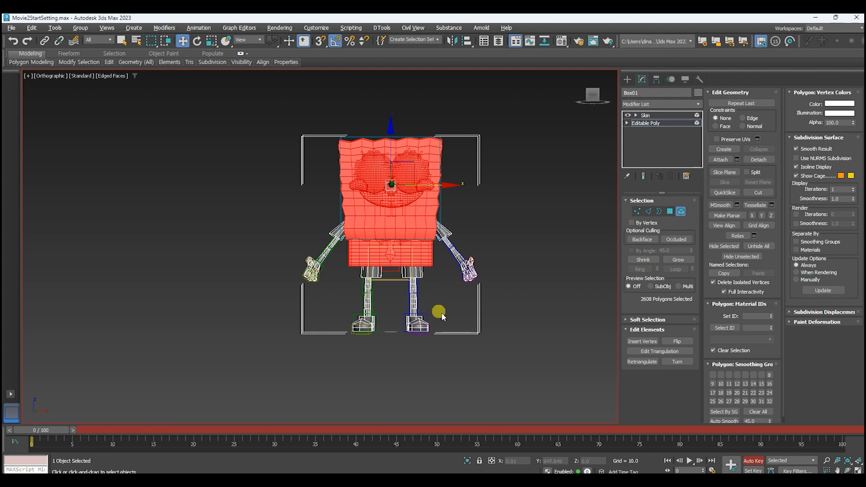
pyautogui.click(739, 258)
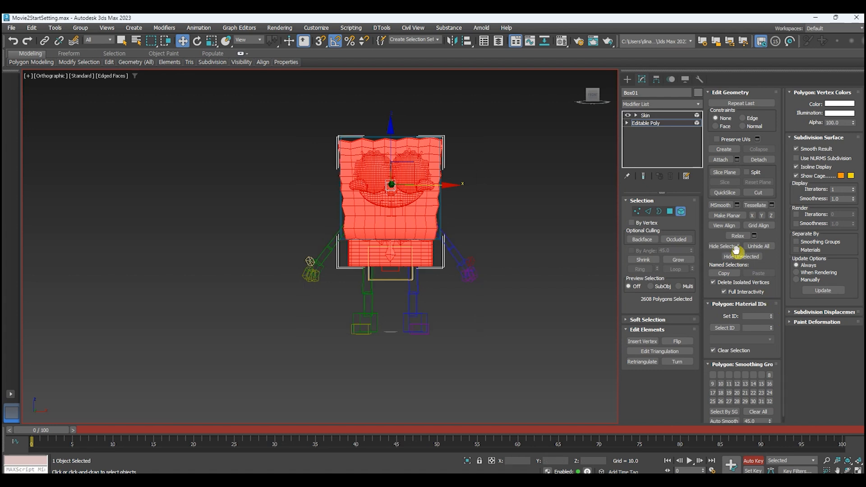
pyautogui.click(682, 212)
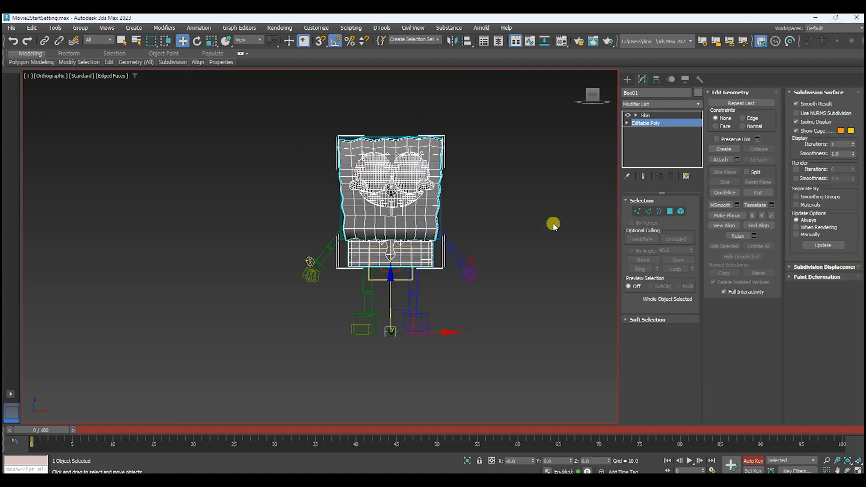
# Select the biped's spine bone and display its motion parameters.
pyautogui.scroll(4, 518, 180)
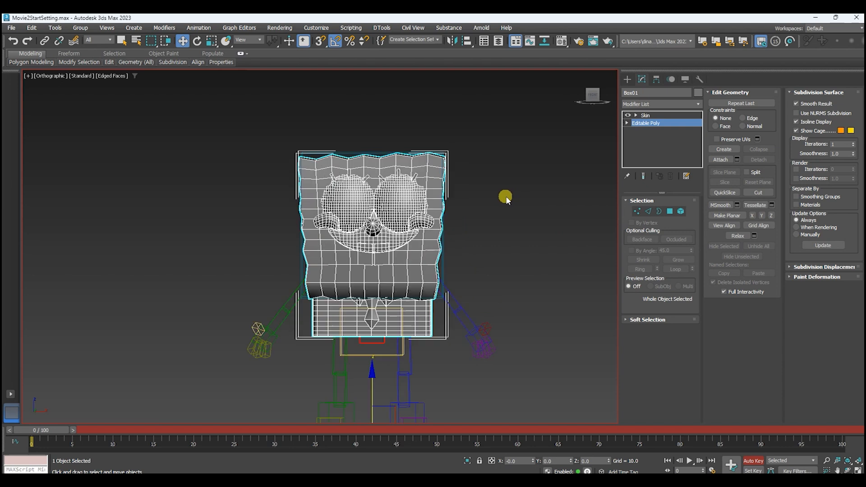
pyautogui.moveTo(524, 178); pyautogui.dragTo(520, 177, button='middle')
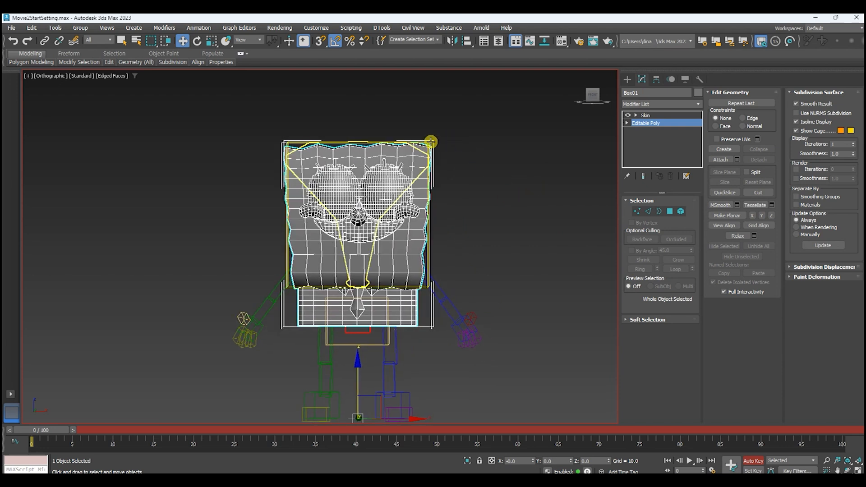
pyautogui.click(430, 141)
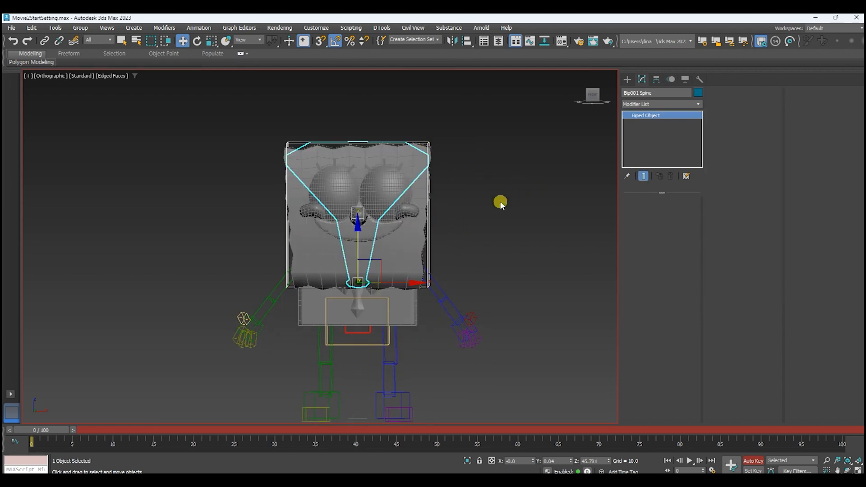
pyautogui.click(672, 81)
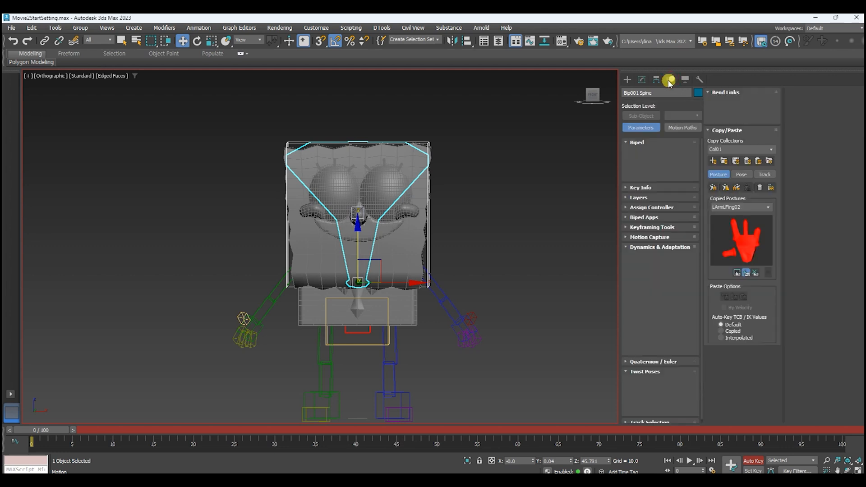
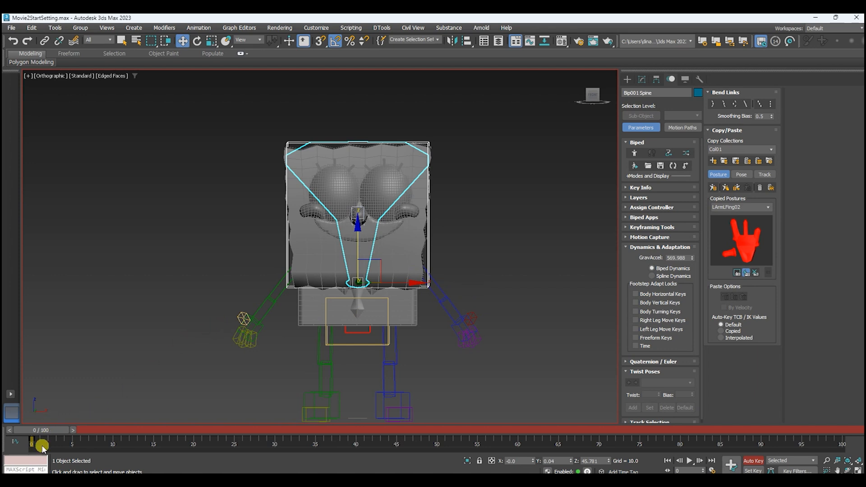
# Animate the spine bone twisting to one side at frame 10 and to the opposite side at frame 20.
pyautogui.press('e')
pyautogui.moveTo(54, 432); pyautogui.dragTo(131, 432)
pyautogui.moveTo(389, 284); pyautogui.dragTo(329, 290)
pyautogui.moveTo(113, 432); pyautogui.dragTo(206, 432)
pyautogui.moveTo(343, 278); pyautogui.dragTo(469, 285)
# Animate the spine bone tilting sideways at frame 30 and to the opposite side at frame 40.
pyautogui.moveTo(194, 430); pyautogui.dragTo(280, 430)
pyautogui.press('e')
pyautogui.moveTo(358, 281); pyautogui.dragTo(288, 293)
pyautogui.moveTo(394, 245); pyautogui.dragTo(361, 233)
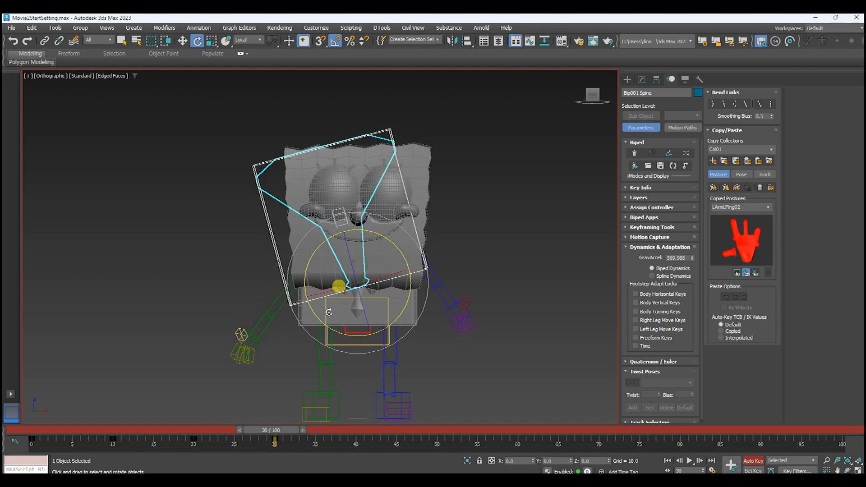
pyautogui.moveTo(285, 429); pyautogui.dragTo(376, 431)
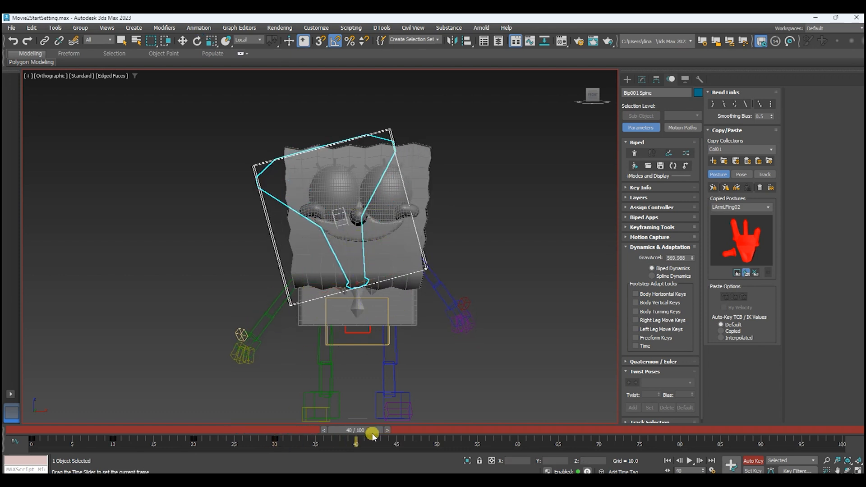
pyautogui.press('e')
pyautogui.moveTo(380, 234); pyautogui.dragTo(440, 278)
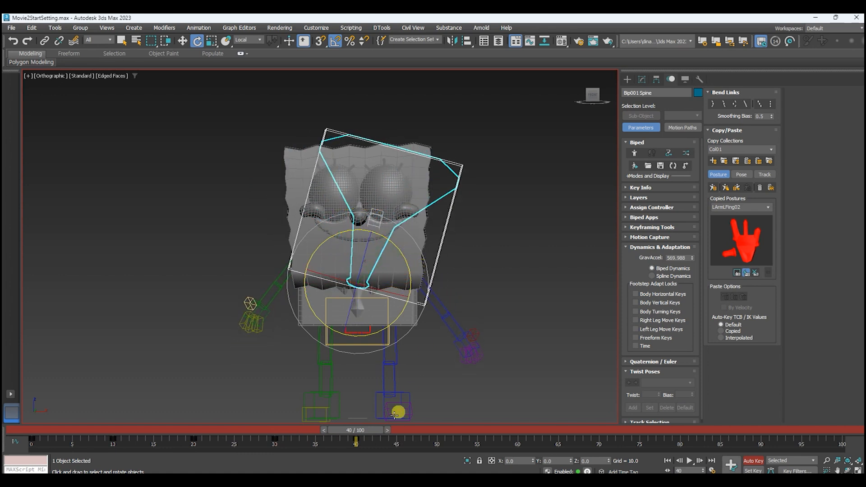
# Animate the spine bone bending forward at frame 50 and backward at frame 60.
pyautogui.moveTo(367, 429); pyautogui.dragTo(443, 434)
pyautogui.moveTo(398, 247); pyautogui.dragTo(347, 290)
pyautogui.keyDown('alt'); pyautogui.moveTo(471, 317); pyautogui.dragTo(394, 315, button='middle'); pyautogui.keyUp('alt')
pyautogui.moveTo(450, 432); pyautogui.dragTo(531, 427)
pyautogui.moveTo(390, 230); pyautogui.dragTo(495, 266)
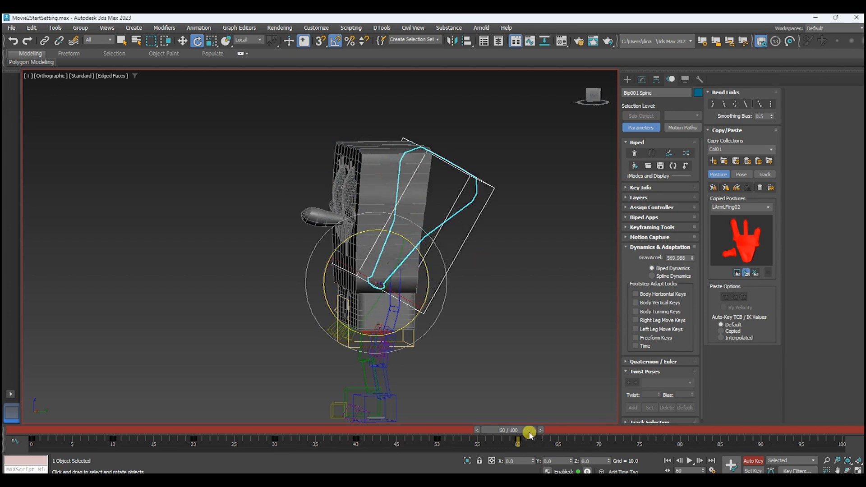
# Copy the spine's upright key from frame 0 to frame 70 and scrub through the test animation.
pyautogui.moveTo(529, 433); pyautogui.dragTo(608, 429)
pyautogui.moveTo(61, 445); pyautogui.dragTo(587, 447)
pyautogui.keyDown('alt'); pyautogui.moveTo(453, 352); pyautogui.dragTo(526, 353, button='middle'); pyautogui.keyUp('alt')
pyautogui.moveTo(16, 435); pyautogui.dragTo(592, 422)
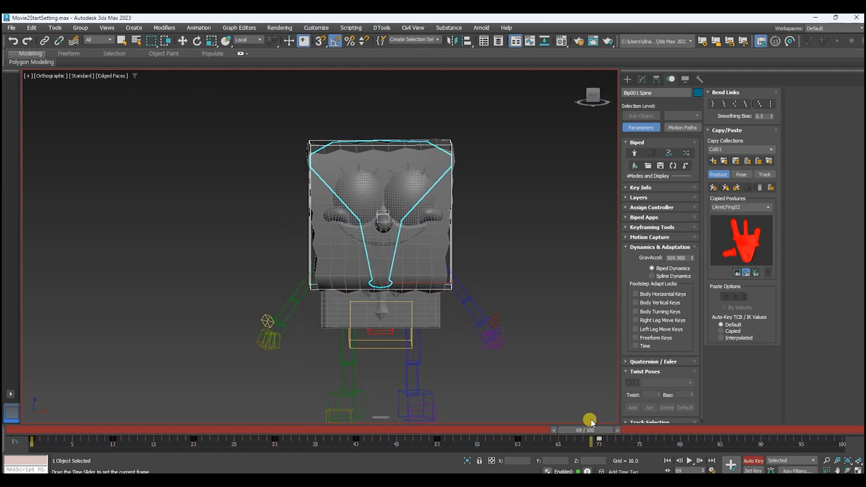
# Return to frame 0, select the SpongeBob body mesh and start editing the envelopes of its Skin modifier.
pyautogui.press('Home')
pyautogui.press('e')
pyautogui.click(391, 186)
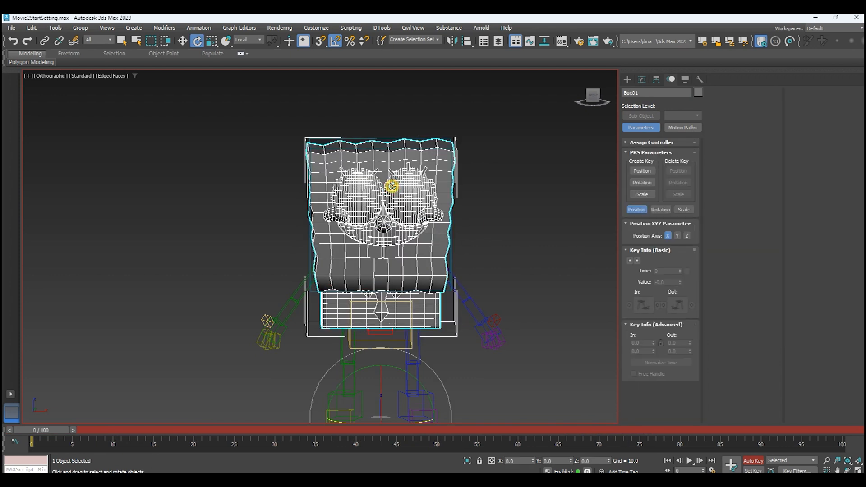
pyautogui.moveTo(497, 178); pyautogui.dragTo(506, 189, button='middle')
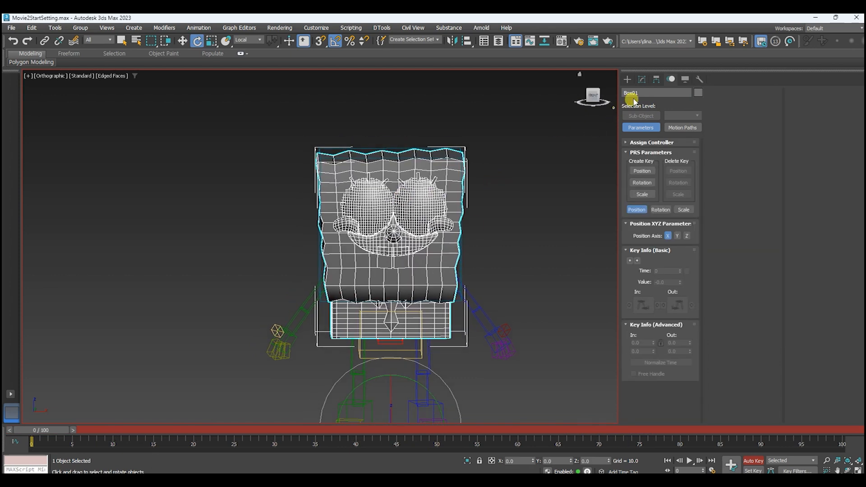
pyautogui.click(641, 80)
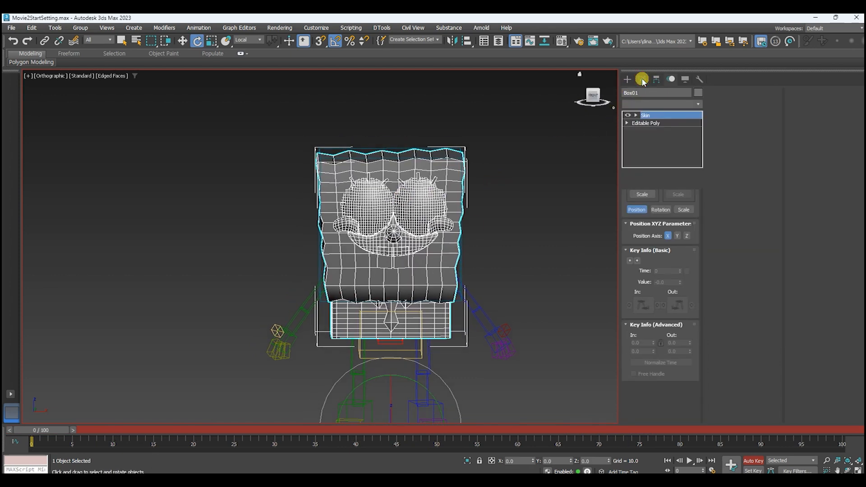
pyautogui.click(742, 104)
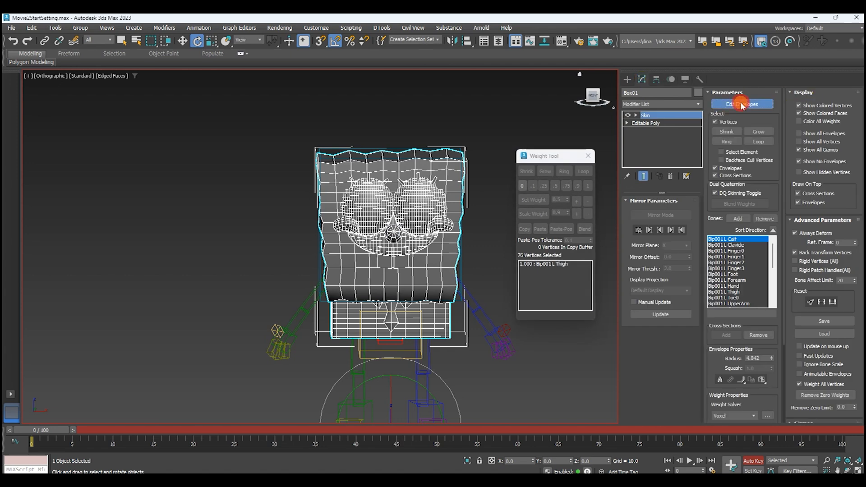
# Select all head and shirt vertices above the pants and weight them 1 to the Bip001 Spine bone.
pyautogui.moveTo(503, 261); pyautogui.dragTo(491, 239, button='middle')
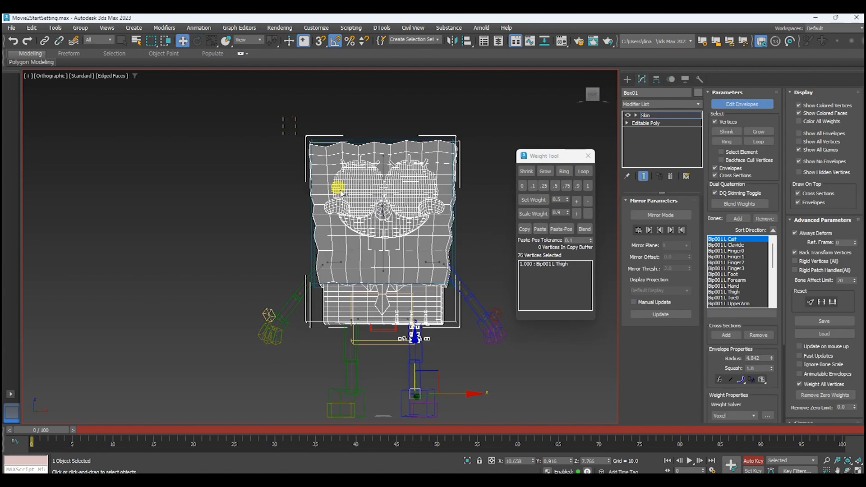
pyautogui.moveTo(481, 278); pyautogui.dragTo(481, 278)
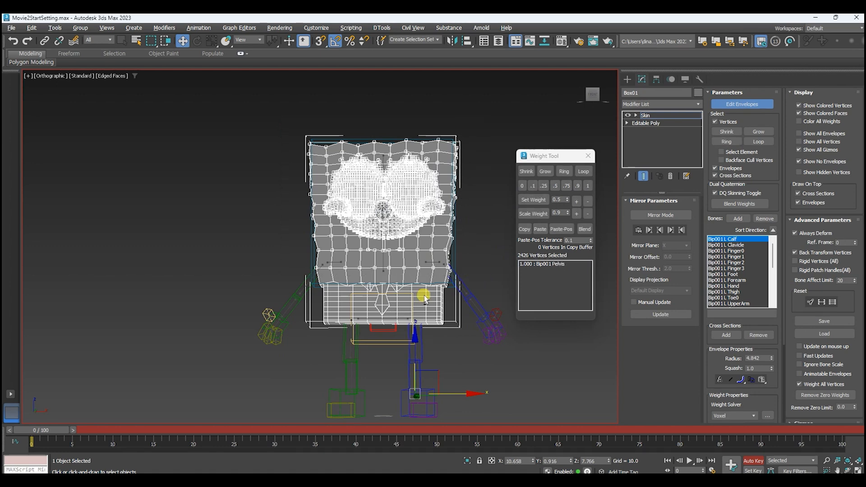
pyautogui.press('F3')
pyautogui.moveTo(448, 303)
pyautogui.keyDown('alt'); pyautogui.mouseDown(button='middle')
pyautogui.moveTo(334, 300)
pyautogui.moveTo(441, 303)
pyautogui.mouseUp(button='middle'); pyautogui.keyUp('alt')
pyautogui.scroll(6, 415, 271)
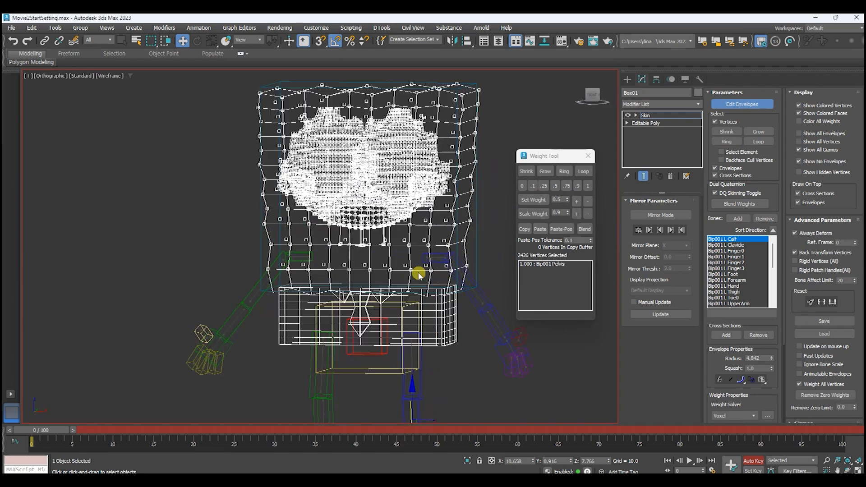
pyautogui.scroll(-8, 338, 244)
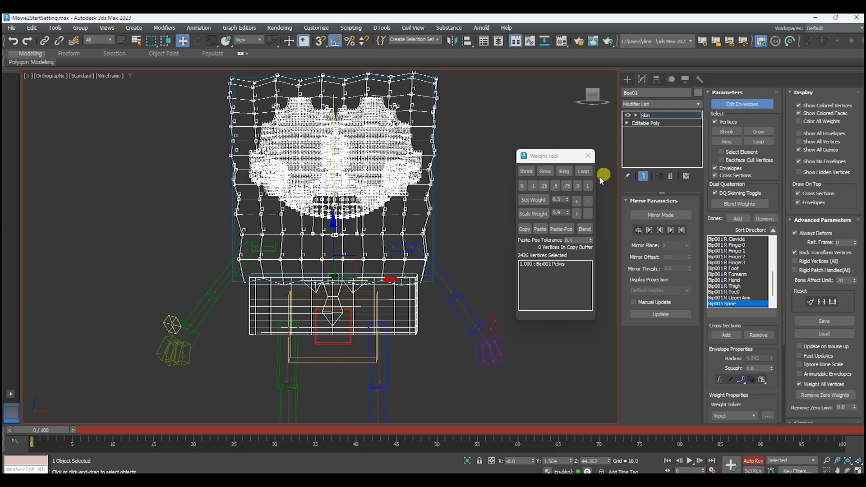
pyautogui.click(587, 187)
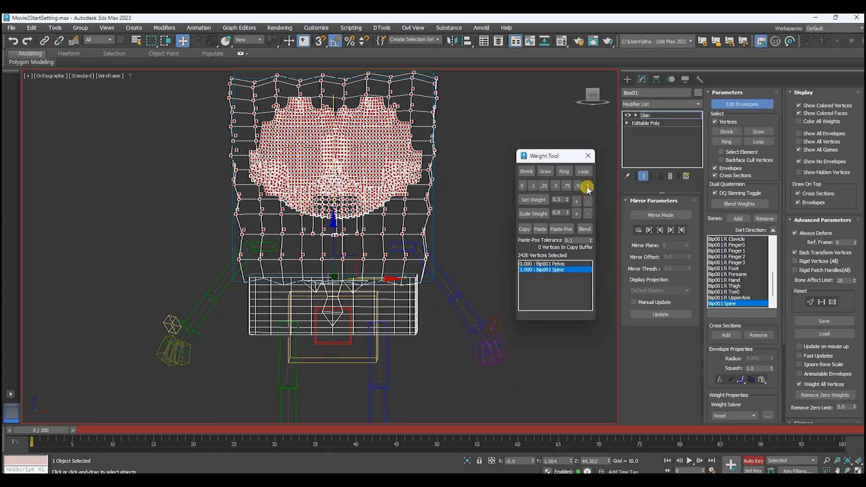
# Select the vertices along the seam between the shirt and pants and set their spine weight to 0.5.
pyautogui.press('F4')
pyautogui.moveTo(426, 248)
pyautogui.keyDown('alt'); pyautogui.mouseDown(button='middle')
pyautogui.moveTo(464, 228)
pyautogui.moveTo(442, 245)
pyautogui.mouseUp(button='middle'); pyautogui.keyUp('alt')
pyautogui.scroll(3, 437, 270)
pyautogui.keyDown('alt'); pyautogui.moveTo(400, 344); pyautogui.dragTo(364, 323, button='middle'); pyautogui.keyUp('alt')
pyautogui.moveTo(57, 430); pyautogui.dragTo(34, 411)
pyautogui.press('w')
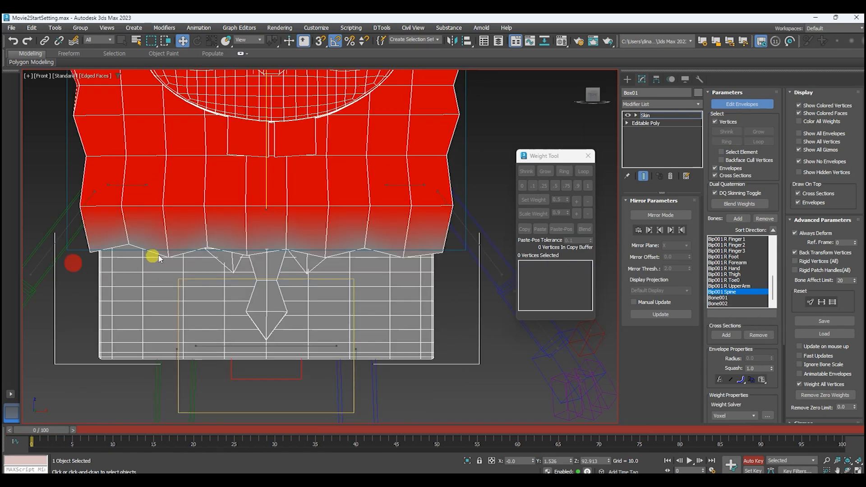
pyautogui.moveTo(159, 257); pyautogui.dragTo(477, 231)
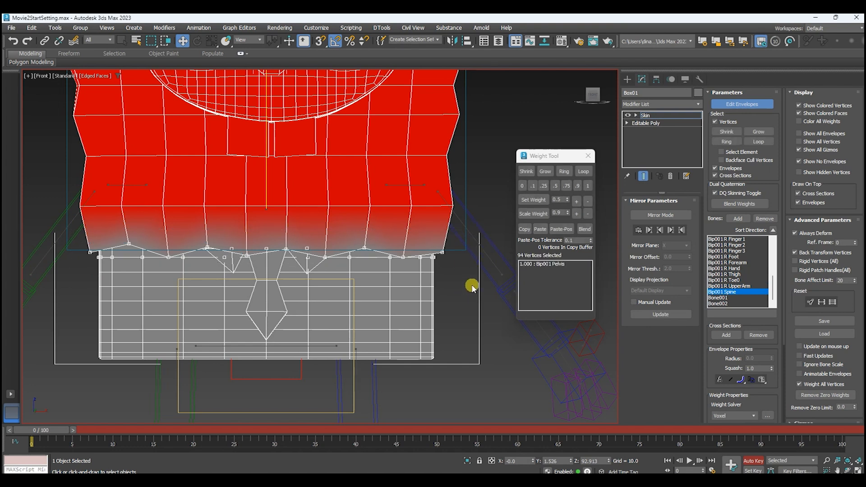
pyautogui.click(558, 186)
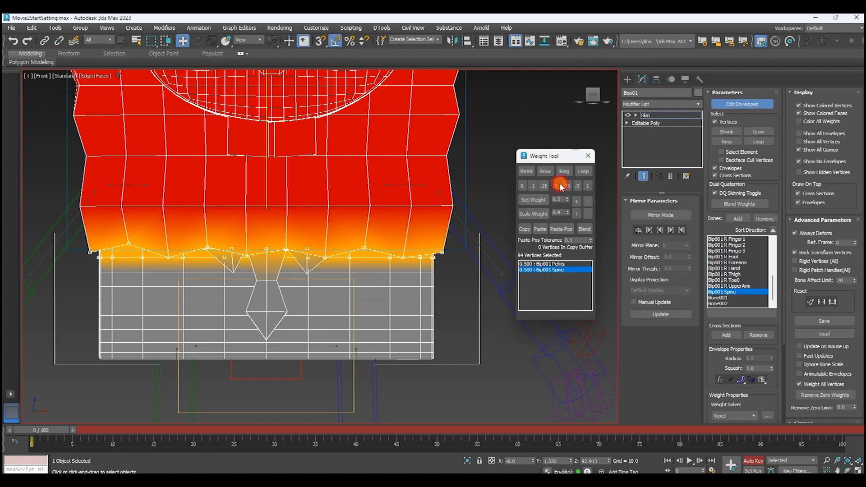
# Give the vertex row just above the shirt seam a small weight to the Bip001 Pelvis bone.
pyautogui.moveTo(503, 245); pyautogui.dragTo(520, 242, button='middle')
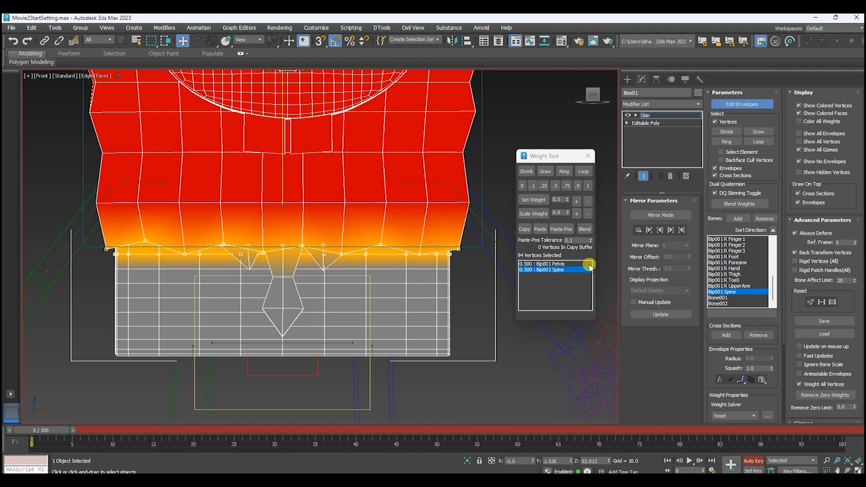
pyautogui.click(557, 264)
pyautogui.moveTo(360, 232); pyautogui.dragTo(330, 231, button='middle')
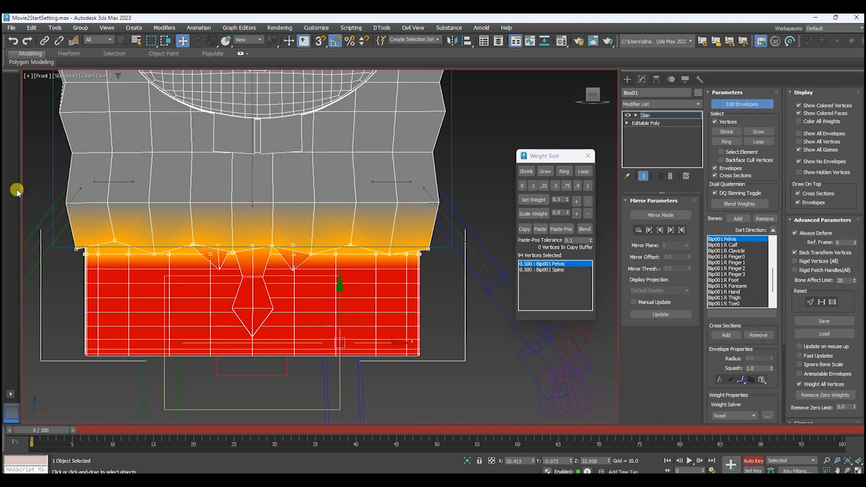
pyautogui.moveTo(42, 191); pyautogui.dragTo(461, 222)
pyautogui.click(576, 201)
pyautogui.click(576, 201)
pyautogui.click(576, 200)
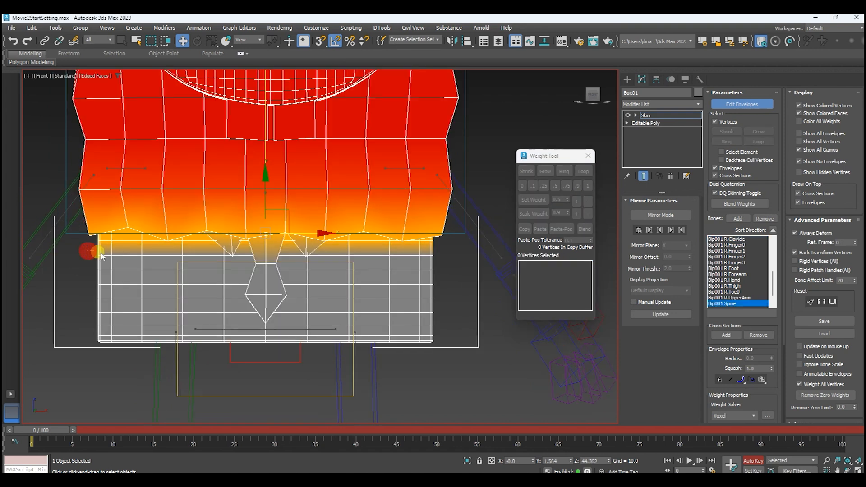
# Weight the first vertex row below the seam 0.2 to the spine and the row beneath it 0.1.
pyautogui.moveTo(87, 249); pyautogui.dragTo(462, 266)
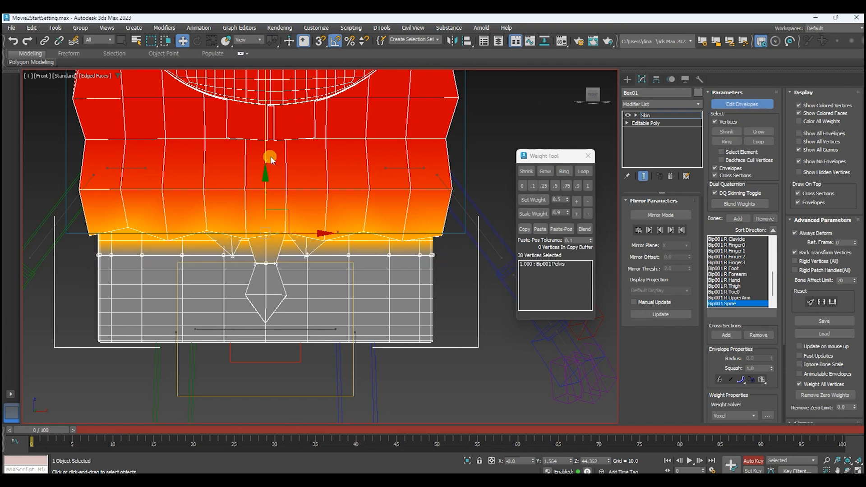
pyautogui.click(576, 200)
pyautogui.click(576, 201)
pyautogui.click(576, 200)
pyautogui.click(576, 201)
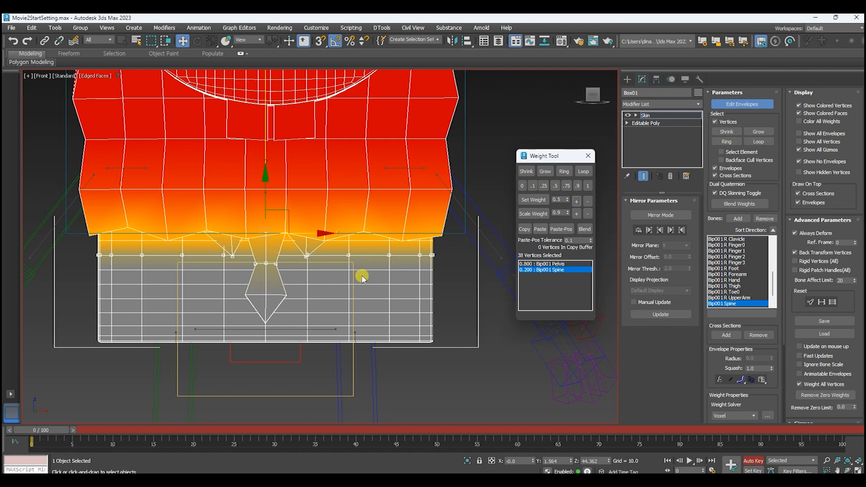
pyautogui.moveTo(364, 276); pyautogui.dragTo(363, 259, button='middle')
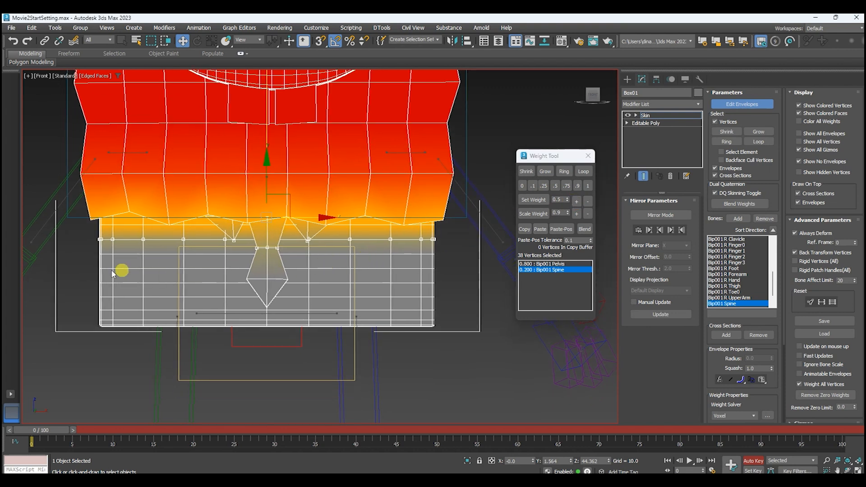
pyautogui.moveTo(88, 251); pyautogui.dragTo(466, 265)
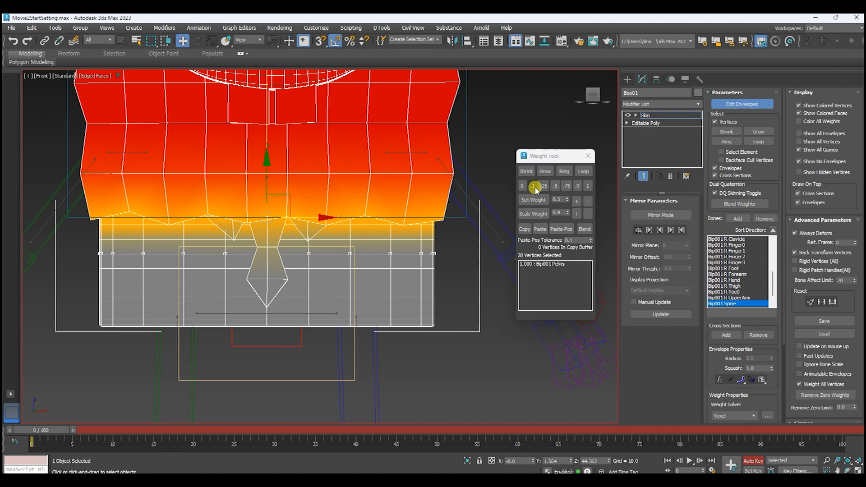
pyautogui.click(532, 185)
# Set the spine weight of the tie's middle vertices to 0.15, working in wireframe, then restore the shaded display and clear the selection.
pyautogui.scroll(3, 223, 242)
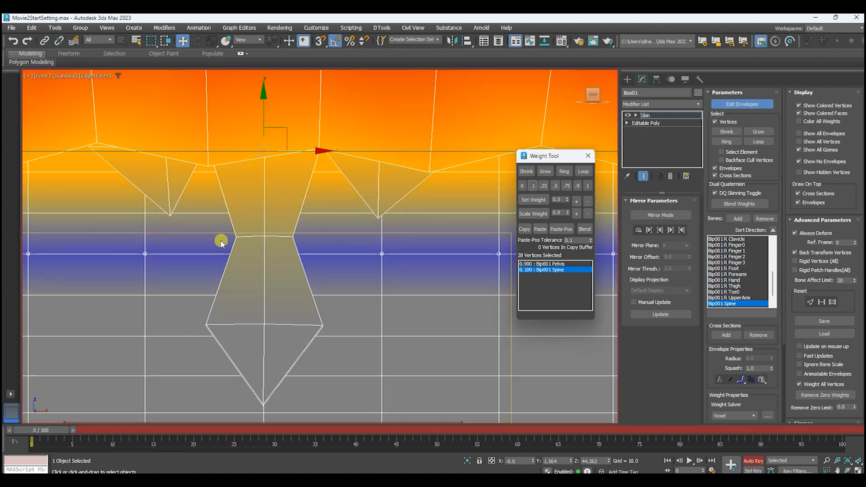
pyautogui.press('F3')
pyautogui.moveTo(217, 242); pyautogui.dragTo(319, 232)
pyautogui.click(587, 200)
pyautogui.scroll(-4, 325, 247)
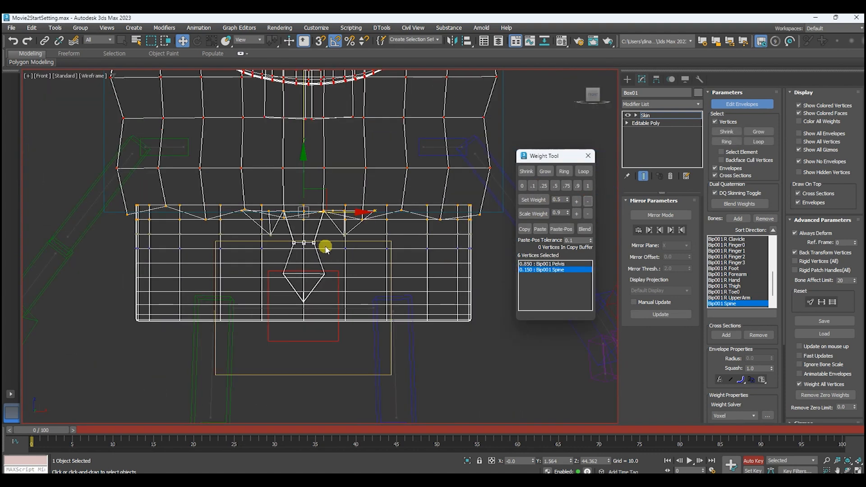
pyautogui.click(477, 297)
pyautogui.press('F3')
# Try a spine weight of 0.65 on four seam vertices at the back and check the twist at frame 21.
pyautogui.moveTo(489, 270)
pyautogui.keyDown('alt'); pyautogui.mouseDown(button='middle')
pyautogui.moveTo(437, 360)
pyautogui.moveTo(464, 354)
pyautogui.moveTo(386, 361)
pyautogui.mouseUp(button='middle'); pyautogui.keyUp('alt')
pyautogui.moveTo(45, 431); pyautogui.dragTo(96, 430)
pyautogui.press('w')
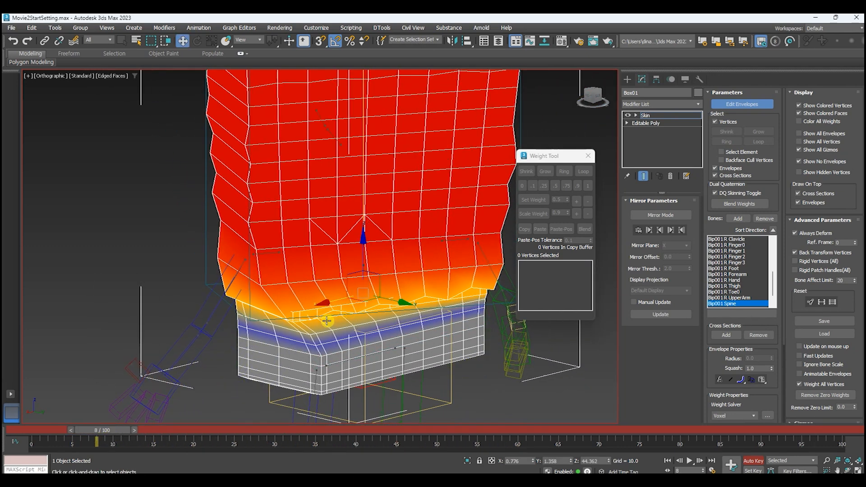
pyautogui.scroll(3, 326, 321)
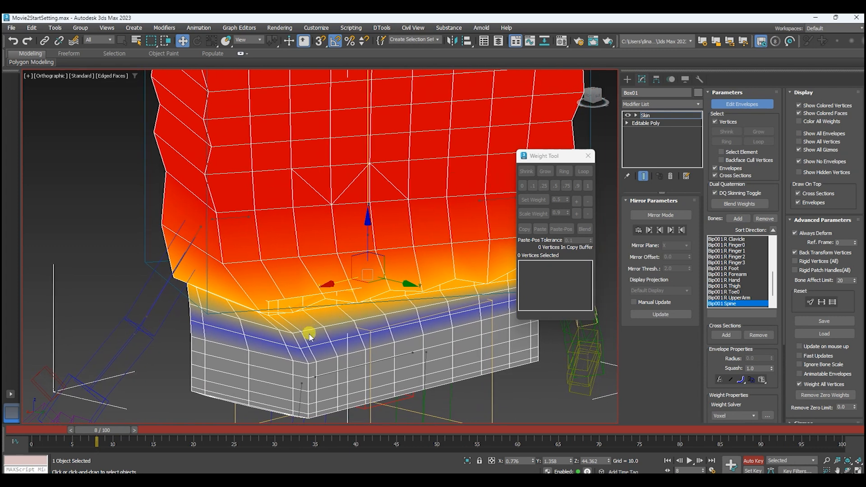
pyautogui.moveTo(373, 378); pyautogui.dragTo(361, 358, button='middle')
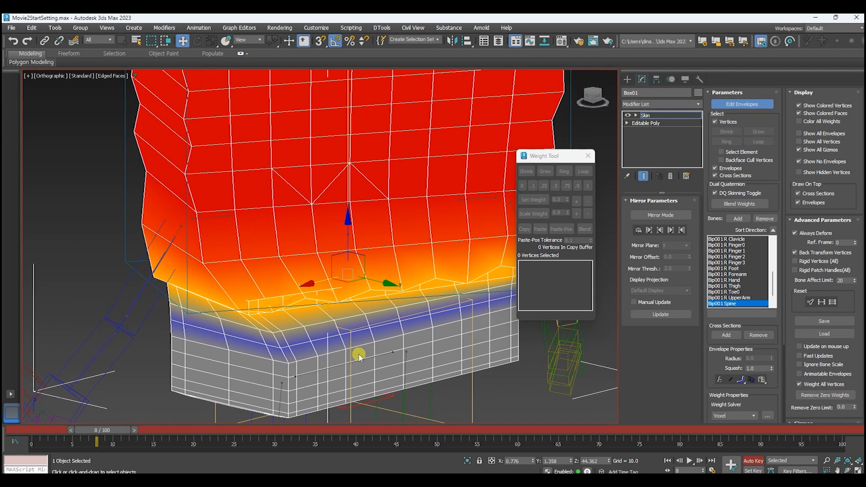
pyautogui.click(248, 300)
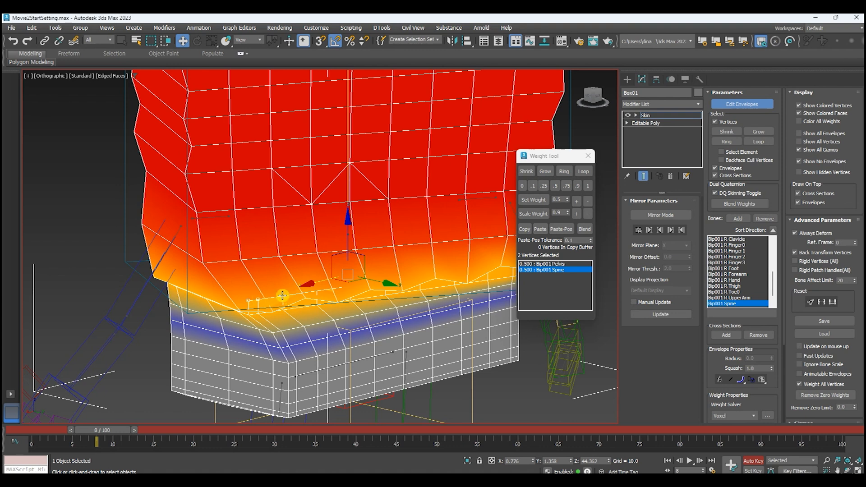
pyautogui.keyDown('ctrl'); pyautogui.click(314, 290); pyautogui.keyUp('ctrl')
pyautogui.click(576, 203)
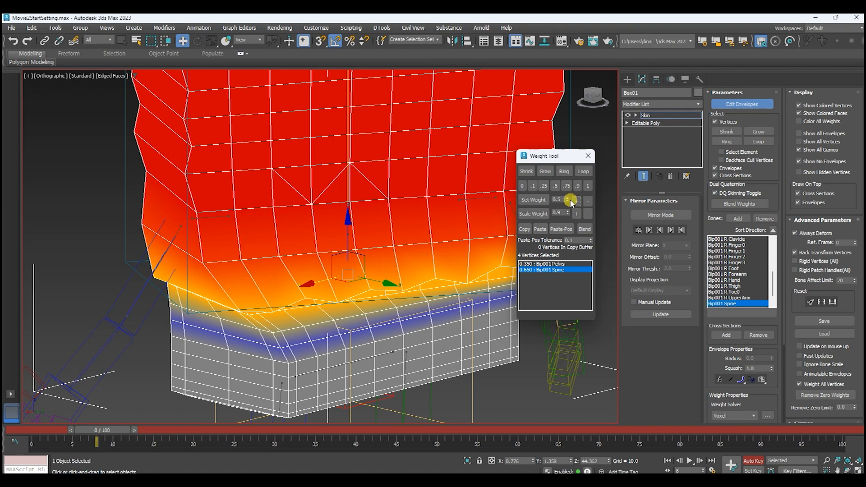
pyautogui.moveTo(393, 269); pyautogui.dragTo(356, 288, button='middle')
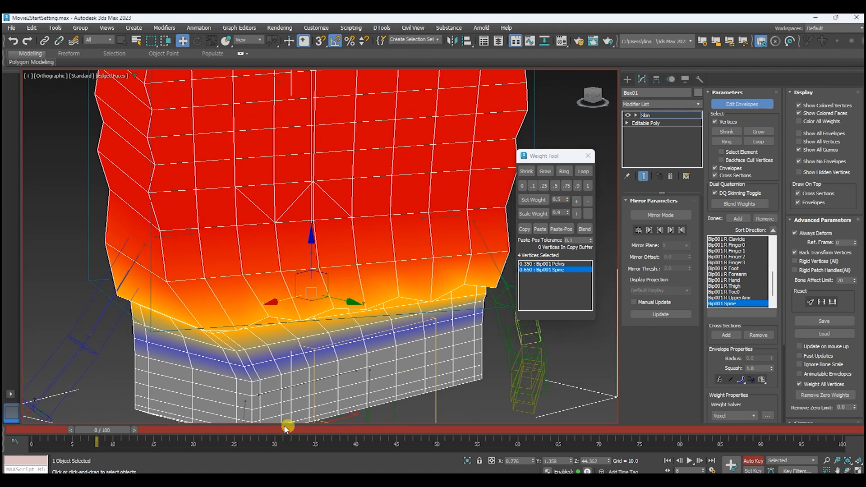
pyautogui.moveTo(101, 431); pyautogui.dragTo(202, 431)
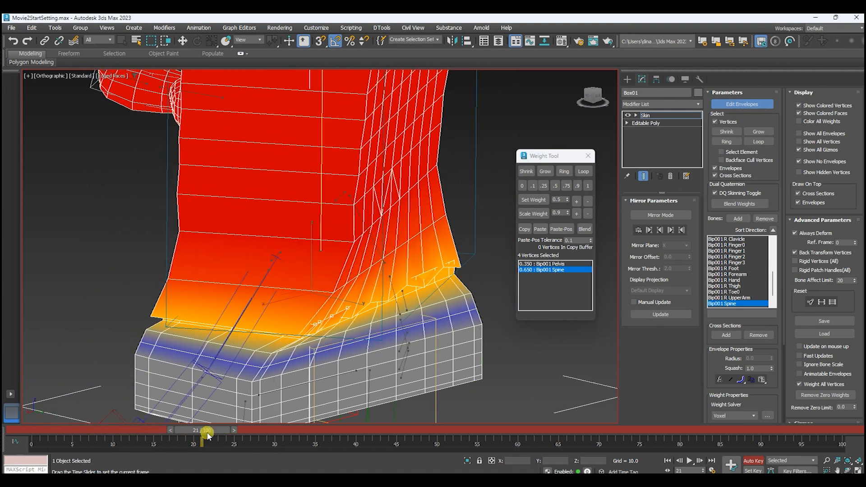
pyautogui.moveTo(325, 352); pyautogui.dragTo(399, 325, button='middle')
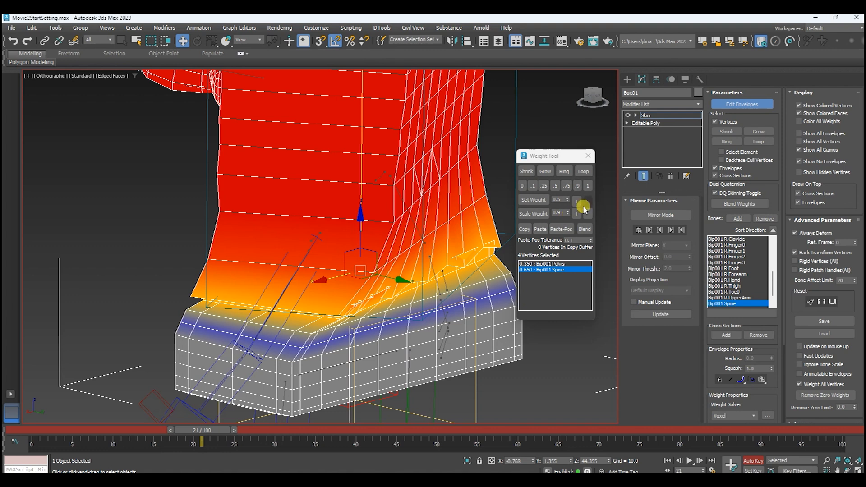
# Set the four back seam vertices to a spine weight of 0.5 and leave envelope editing.
pyautogui.click(557, 186)
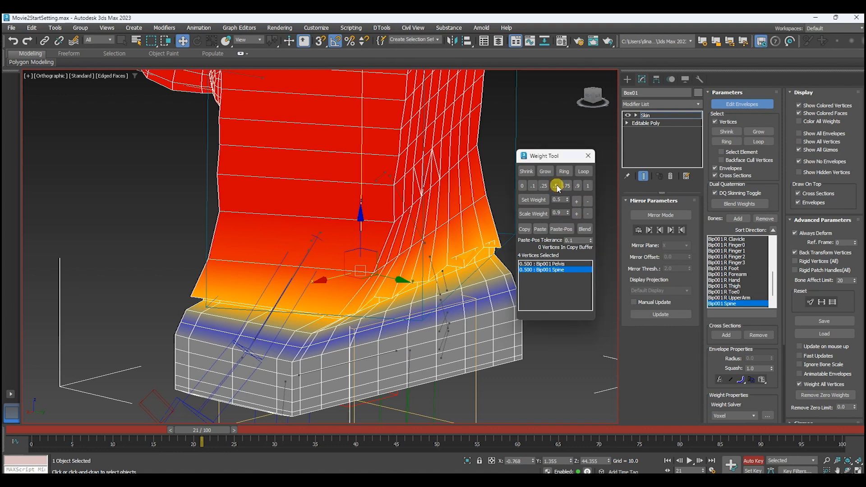
pyautogui.click(733, 104)
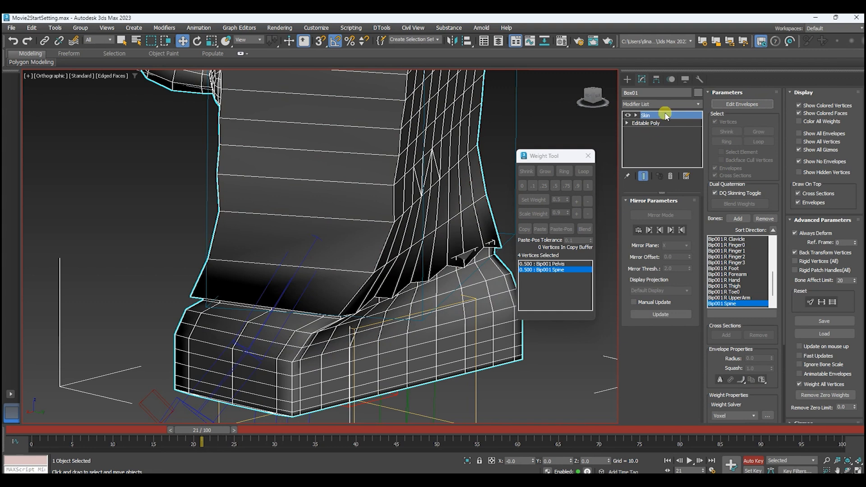
# Switch to vertex editing on the base Editable Poly beneath the Skin modifier, accepting the topology warning.
pyautogui.click(646, 122)
pyautogui.click(475, 275)
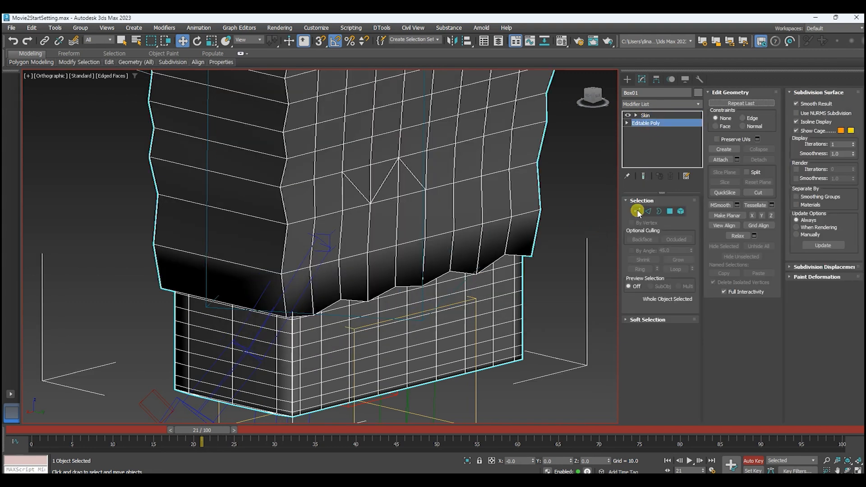
pyautogui.click(637, 212)
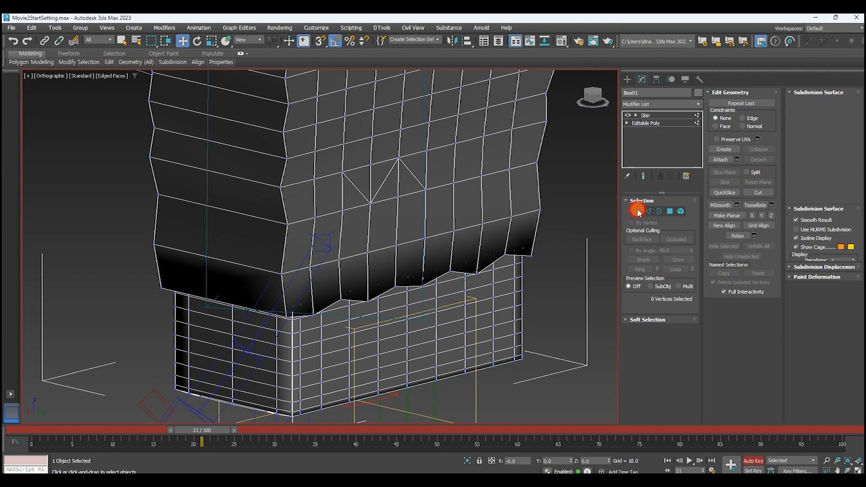
# Select the ten vertices along the lower edge of the upper body at the back, just above the seam.
pyautogui.scroll(5, 305, 333)
pyautogui.scroll(2, 290, 307)
pyautogui.click(234, 297)
pyautogui.scroll(-2, 242, 296)
pyautogui.moveTo(399, 280); pyautogui.dragTo(350, 265, button='middle')
pyautogui.moveTo(273, 300); pyautogui.dragTo(373, 268, button='middle')
pyautogui.keyDown('alt'); pyautogui.moveTo(372, 267); pyautogui.dragTo(335, 274, button='middle'); pyautogui.keyUp('alt')
pyautogui.keyDown('ctrl'); pyautogui.click(315, 266); pyautogui.keyUp('ctrl')
pyautogui.keyDown('ctrl'); pyautogui.click(374, 225); pyautogui.keyUp('ctrl')
pyautogui.keyDown('ctrl'); pyautogui.click(434, 240); pyautogui.keyUp('ctrl')
pyautogui.keyDown('ctrl'); pyautogui.click(495, 205); pyautogui.keyUp('ctrl')
pyautogui.keyDown('ctrl'); pyautogui.click(554, 209); pyautogui.keyUp('ctrl')
pyautogui.moveTo(415, 256); pyautogui.dragTo(257, 245, button='middle')
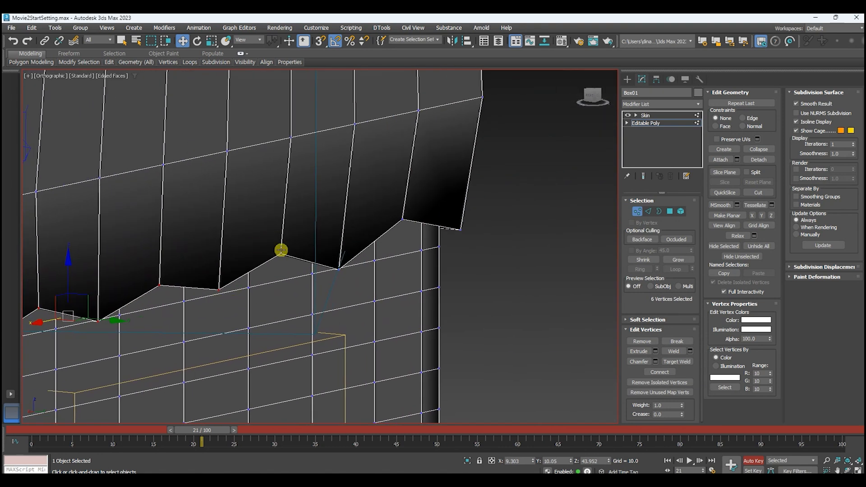
pyautogui.keyDown('ctrl'); pyautogui.click(281, 253); pyautogui.keyUp('ctrl')
pyautogui.keyDown('ctrl'); pyautogui.click(338, 269); pyautogui.keyUp('ctrl')
pyautogui.keyDown('ctrl'); pyautogui.click(404, 219); pyautogui.keyUp('ctrl')
pyautogui.keyDown('ctrl'); pyautogui.click(460, 230); pyautogui.keyUp('ctrl')
pyautogui.moveTo(460, 230); pyautogui.dragTo(539, 265, button='middle')
# Move the ten selected lower-edge vertices outward from the back along Y, to about Y 11.0.
pyautogui.press('F3')
pyautogui.moveTo(474, 277); pyautogui.dragTo(510, 273, button='middle')
pyautogui.keyDown('alt'); pyautogui.moveTo(510, 273); pyautogui.dragTo(520, 266, button='middle'); pyautogui.keyUp('alt')
pyautogui.press('F3')
pyautogui.keyDown('alt'); pyautogui.moveTo(443, 269); pyautogui.dragTo(466, 277, button='middle'); pyautogui.keyUp('alt')
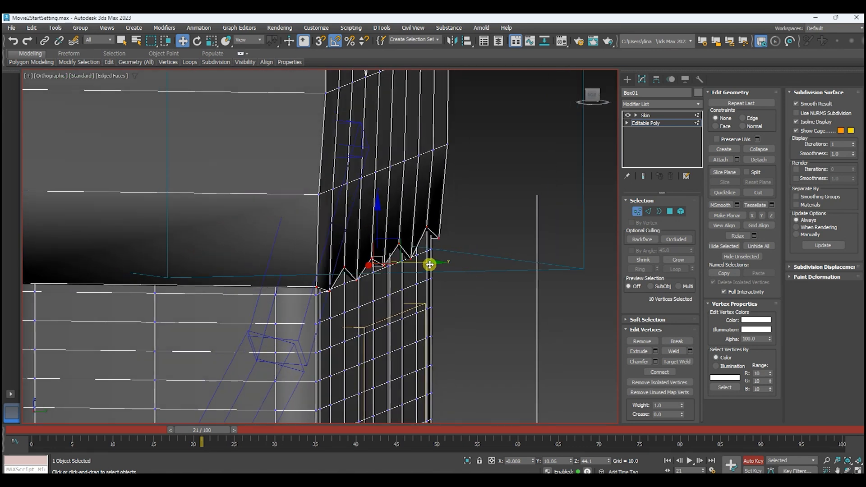
pyautogui.moveTo(430, 265); pyautogui.dragTo(448, 259)
pyautogui.keyDown('alt'); pyautogui.moveTo(449, 259); pyautogui.dragTo(459, 261, button='middle'); pyautogui.keyUp('alt')
pyautogui.moveTo(445, 261); pyautogui.dragTo(448, 259)
pyautogui.keyDown('alt'); pyautogui.moveTo(452, 258); pyautogui.dragTo(461, 303, button='middle'); pyautogui.keyUp('alt')
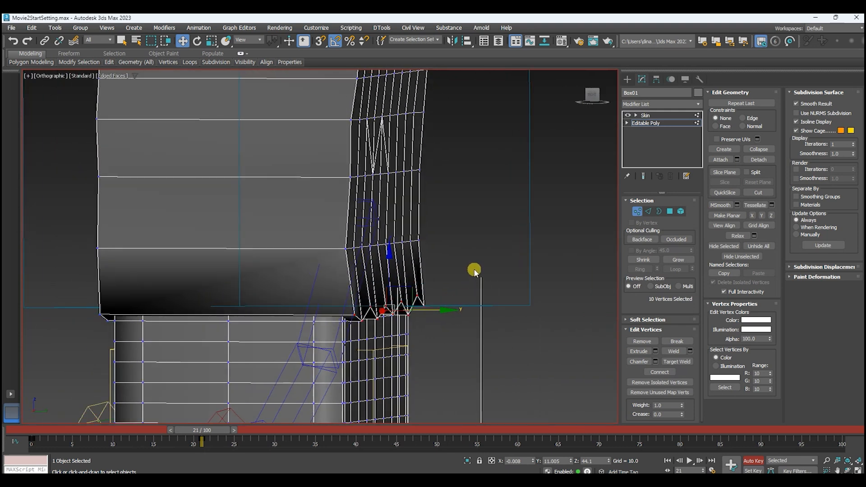
# Move the row of ten back vertices directly above outward along Y to about 10.8, and leave vertex editing.
pyautogui.keyDown('alt'); pyautogui.moveTo(456, 277); pyautogui.dragTo(417, 267, button='middle'); pyautogui.keyUp('alt')
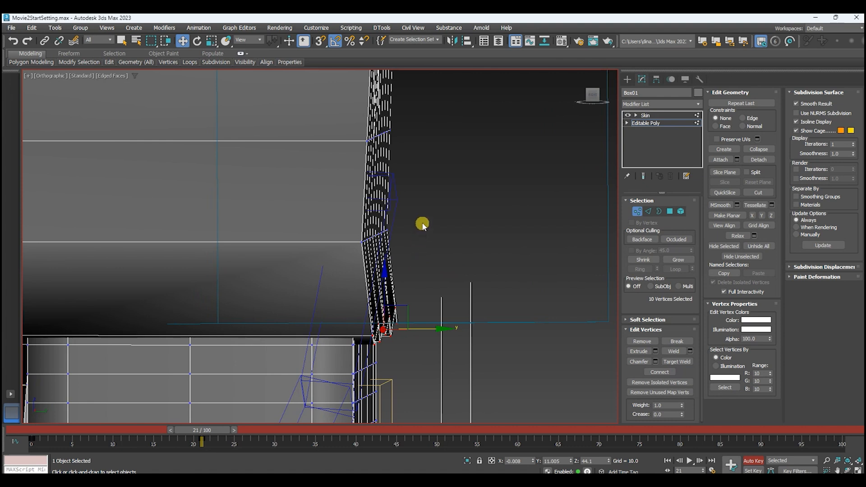
pyautogui.moveTo(424, 221); pyautogui.dragTo(354, 250)
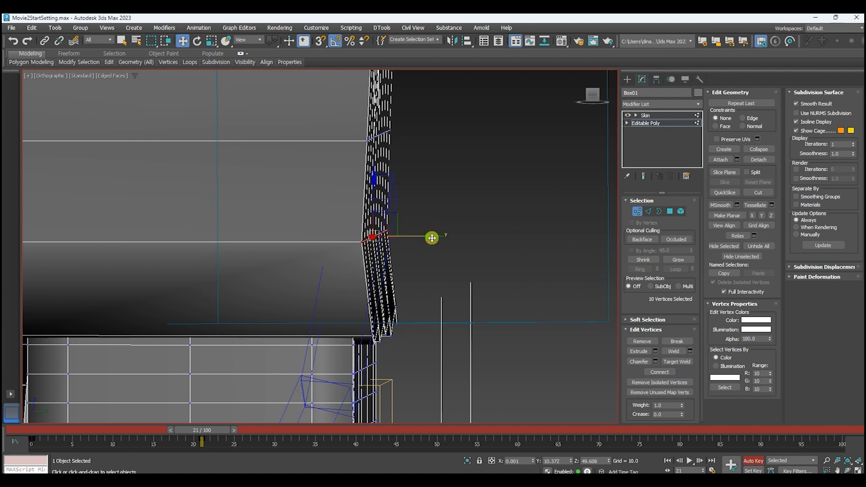
pyautogui.moveTo(434, 237); pyautogui.dragTo(440, 238)
pyautogui.scroll(-2, 441, 238)
pyautogui.keyDown('alt'); pyautogui.moveTo(441, 238); pyautogui.dragTo(443, 238, button='middle'); pyautogui.keyUp('alt')
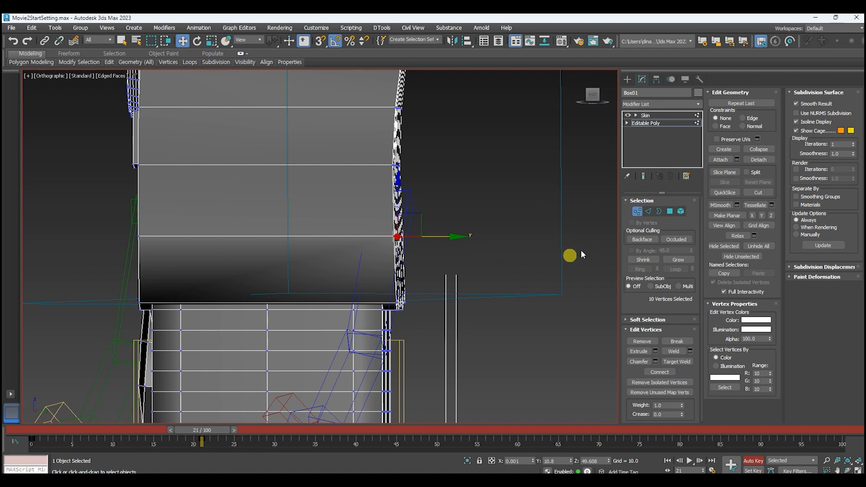
pyautogui.click(636, 212)
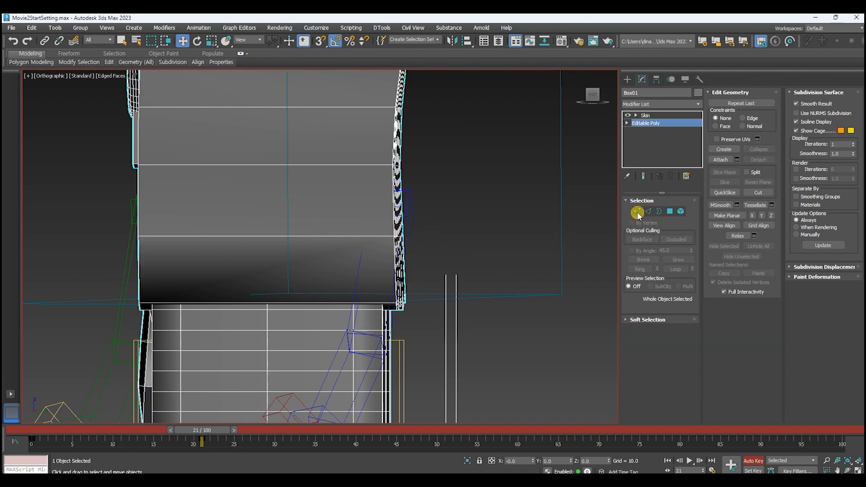
# Return to the Skin modifier, examine the adjusted back seam in the twisted pose, and go back to frame 0.
pyautogui.click(655, 116)
pyautogui.keyDown('alt'); pyautogui.moveTo(543, 275); pyautogui.dragTo(477, 319, button='middle'); pyautogui.keyUp('alt')
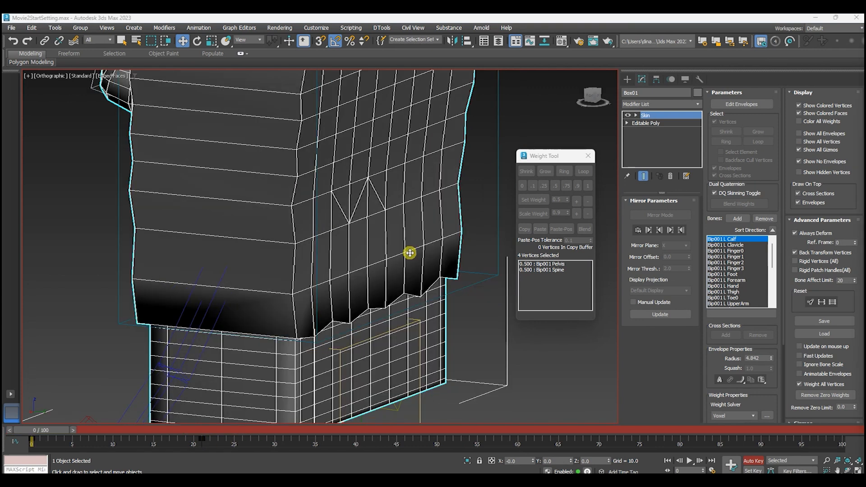
pyautogui.scroll(-3, 405, 253)
pyautogui.keyDown('alt'); pyautogui.moveTo(399, 259); pyautogui.dragTo(537, 294, button='middle'); pyautogui.keyUp('alt')
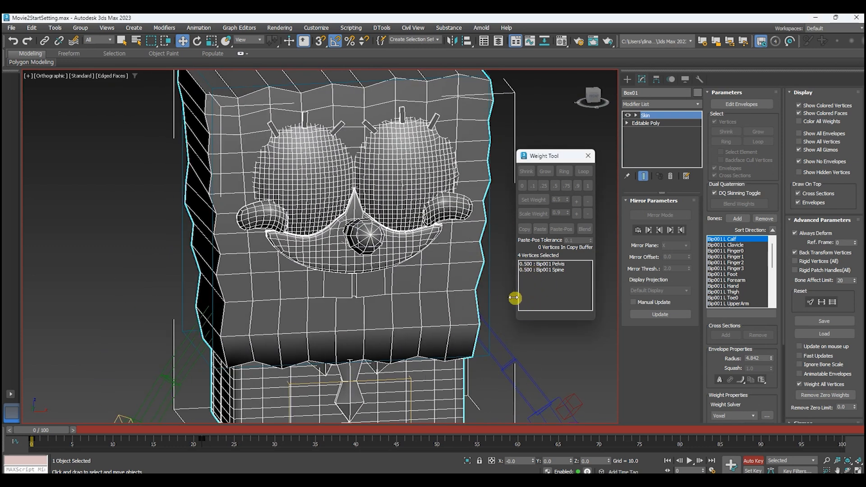
# Isolate the nose element of the base Editable Poly by hiding all unselected geometry, and leave element editing.
pyautogui.click(648, 127)
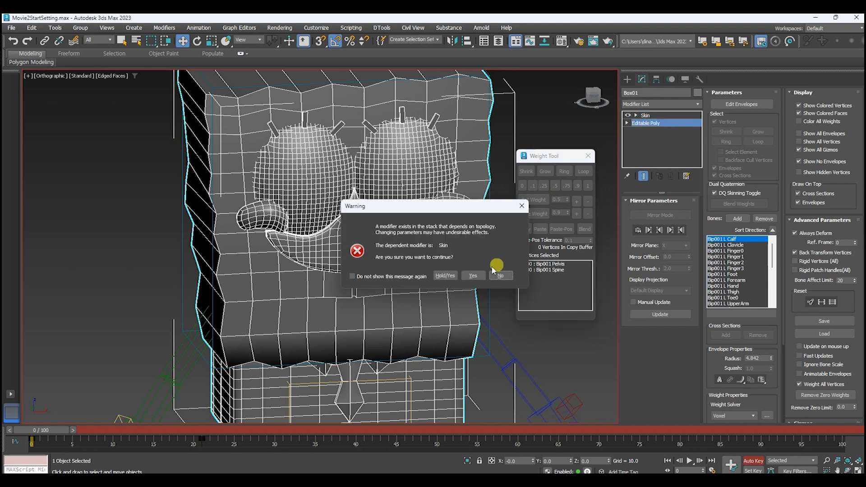
pyautogui.click(478, 277)
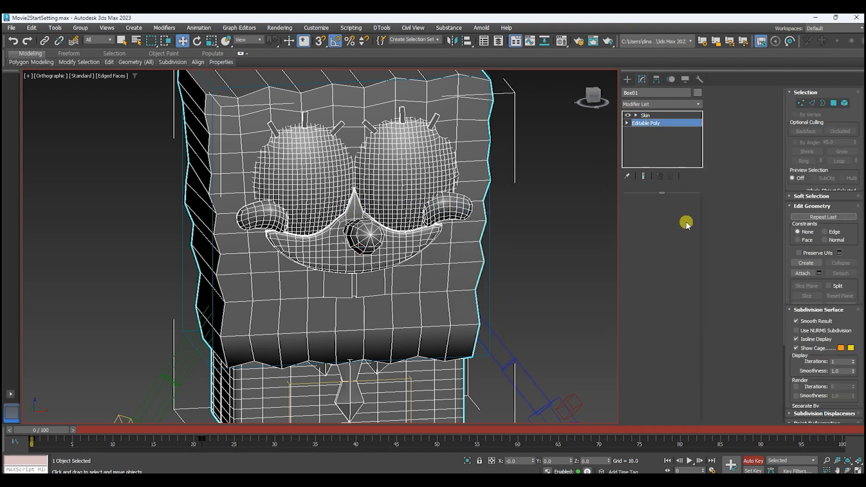
pyautogui.click(680, 212)
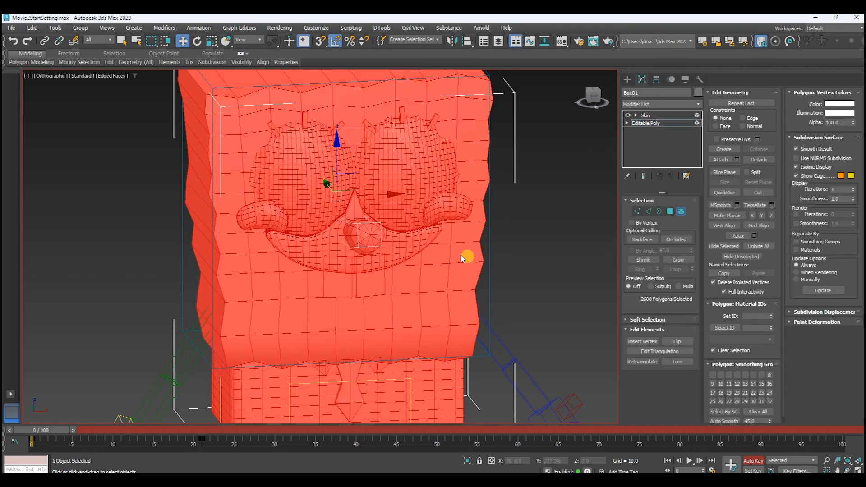
pyautogui.keyDown('alt'); pyautogui.moveTo(395, 249); pyautogui.dragTo(458, 247, button='middle'); pyautogui.keyUp('alt')
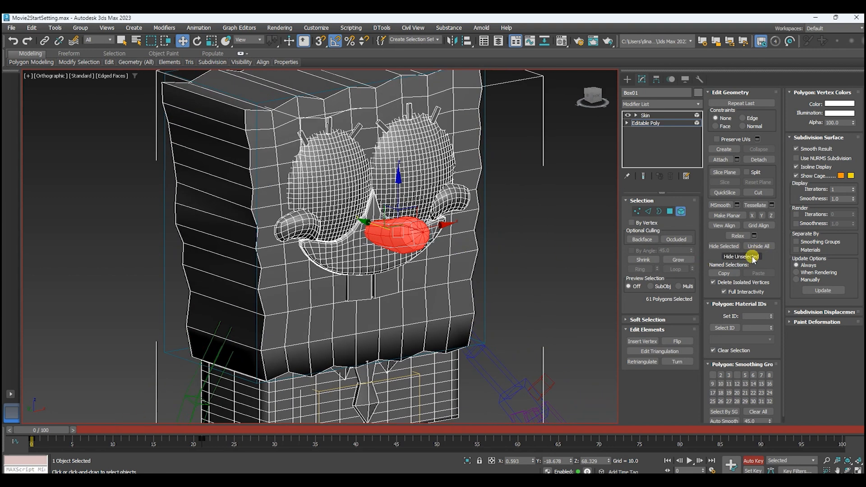
pyautogui.click(753, 257)
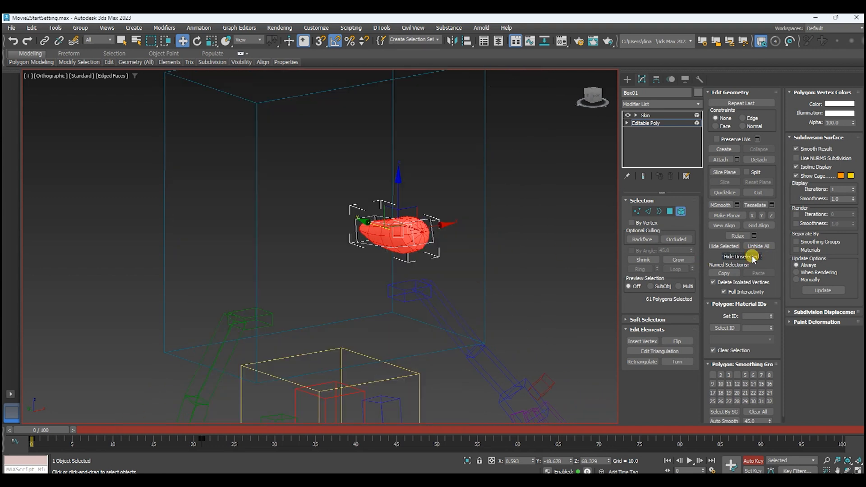
pyautogui.click(682, 211)
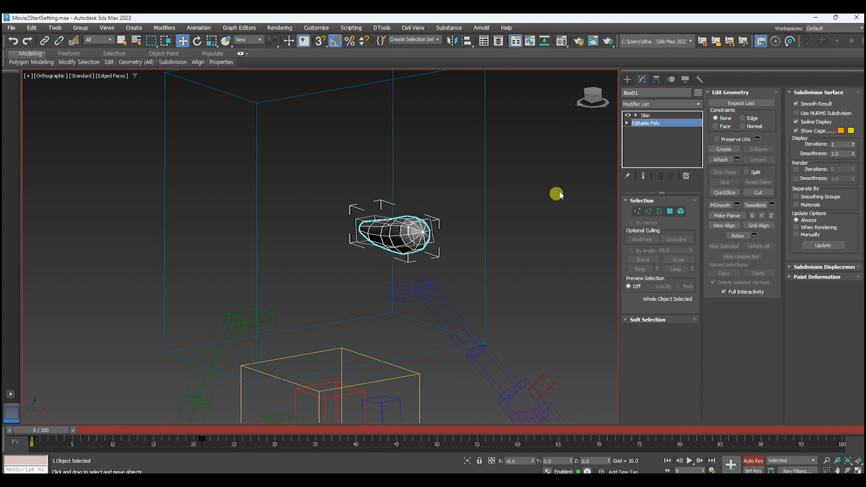
# Edit the Skin envelopes and weight all nose vertices except the base ring 1 to Bone001.
pyautogui.click(659, 116)
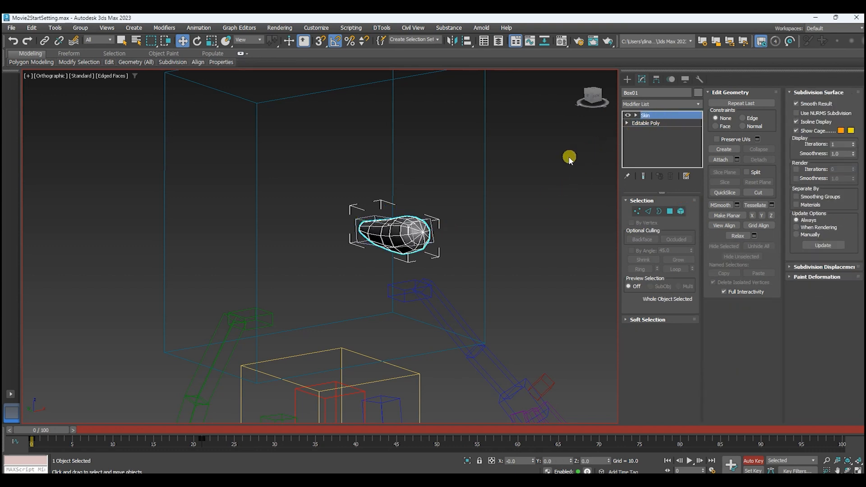
pyautogui.click(750, 105)
pyautogui.moveTo(420, 215); pyautogui.dragTo(489, 259, button='middle')
pyautogui.scroll(2, 450, 217)
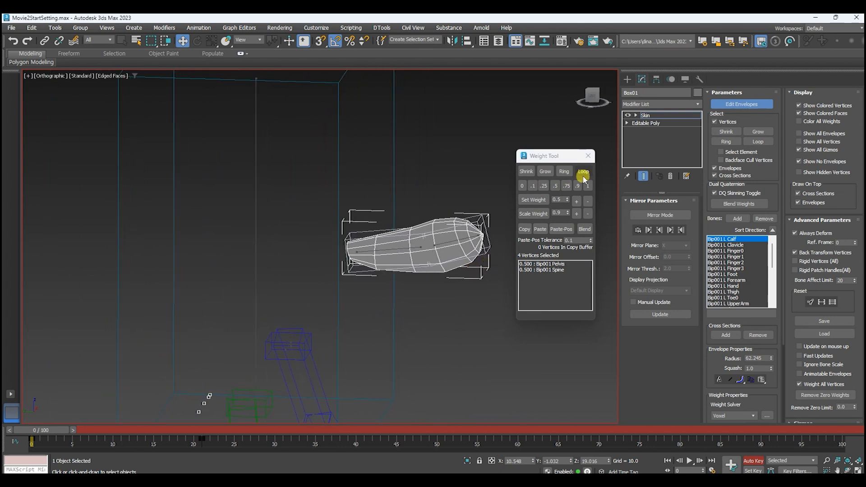
pyautogui.moveTo(330, 201); pyautogui.dragTo(502, 304)
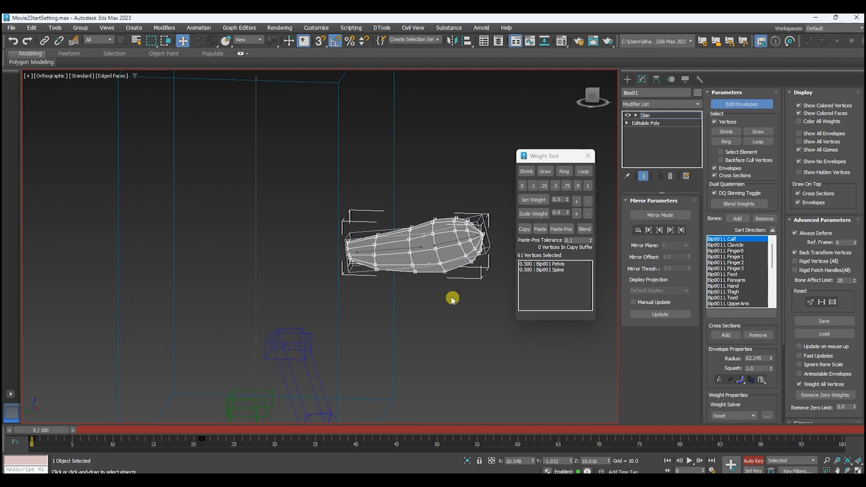
pyautogui.click(401, 249)
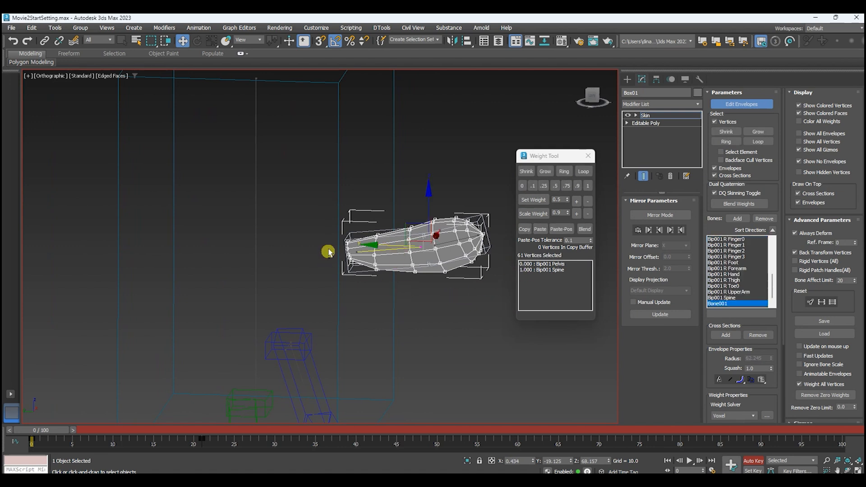
pyautogui.click(588, 188)
pyautogui.keyDown('alt'); pyautogui.moveTo(416, 307); pyautogui.dragTo(400, 308, button='middle'); pyautogui.keyUp('alt')
pyautogui.scroll(2, 445, 258)
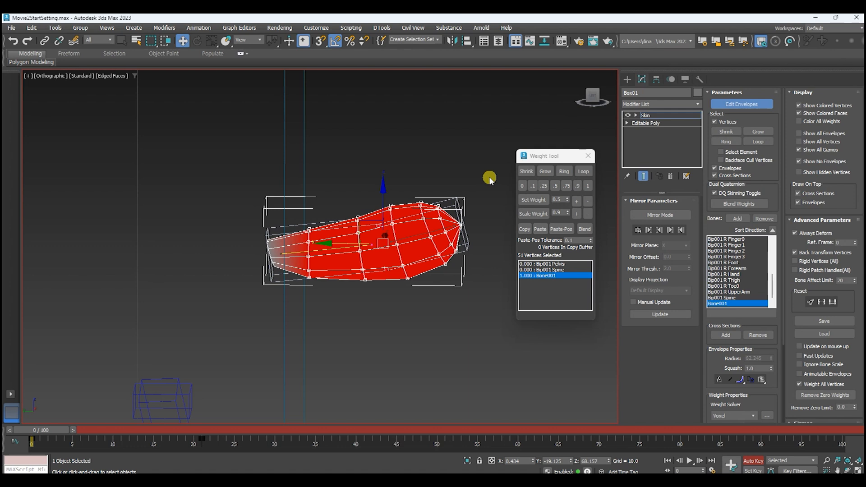
# Weight the front half of the nose to Bone002, grading from 0.5 through 0.9 to 1 at the tip.
pyautogui.click(420, 236)
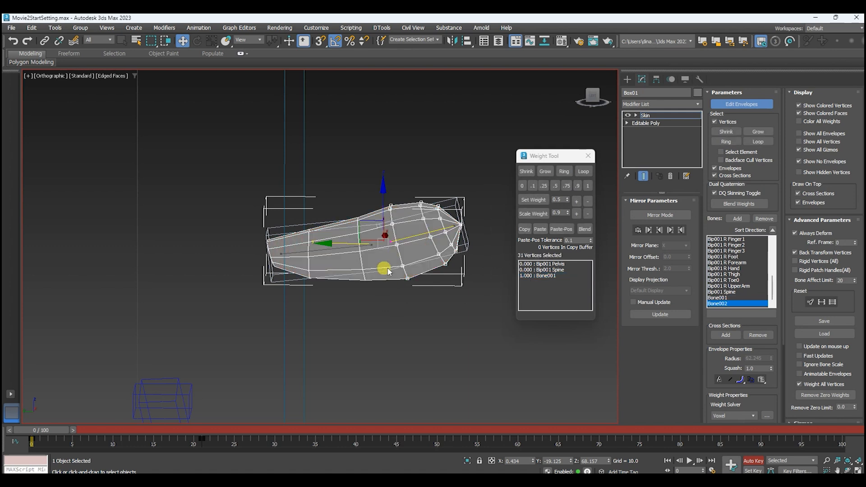
pyautogui.click(555, 185)
pyautogui.moveTo(370, 308); pyautogui.dragTo(427, 251)
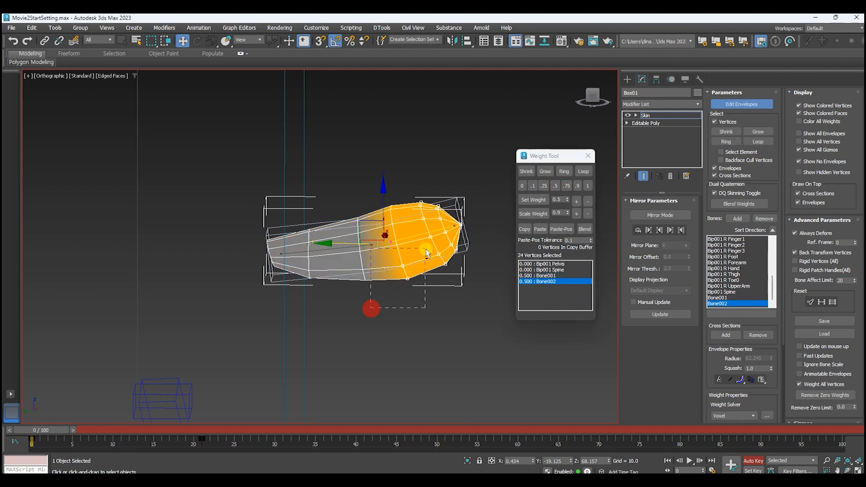
pyautogui.click(576, 185)
pyautogui.keyDown('alt'); pyautogui.moveTo(428, 183); pyautogui.dragTo(409, 270); pyautogui.keyUp('alt')
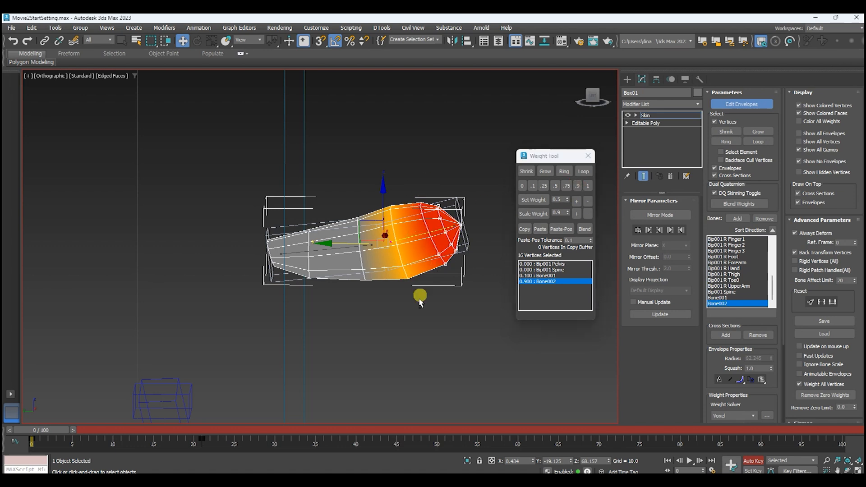
pyautogui.keyDown('alt'); pyautogui.moveTo(453, 252); pyautogui.dragTo(453, 252); pyautogui.keyUp('alt')
pyautogui.click(589, 185)
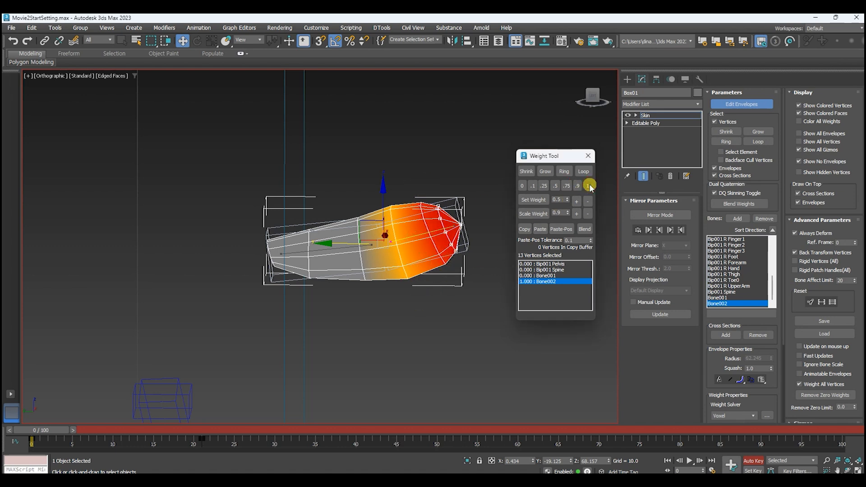
# Compare the Bone001 weights, give the nose's middle ring a Bone002 weight of 0.25, and leave envelope editing.
pyautogui.click(555, 275)
pyautogui.moveTo(327, 315); pyautogui.dragTo(382, 211)
pyautogui.moveTo(429, 237); pyautogui.dragTo(408, 197)
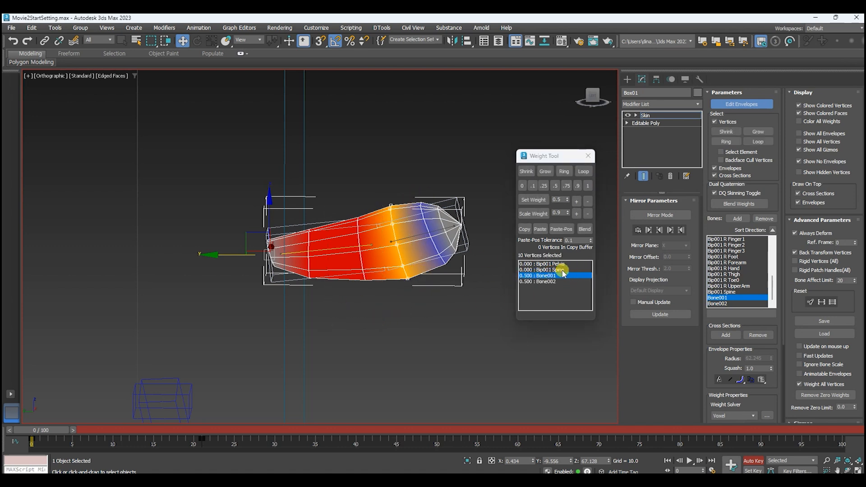
pyautogui.click(545, 281)
pyautogui.moveTo(354, 289); pyautogui.dragTo(373, 207)
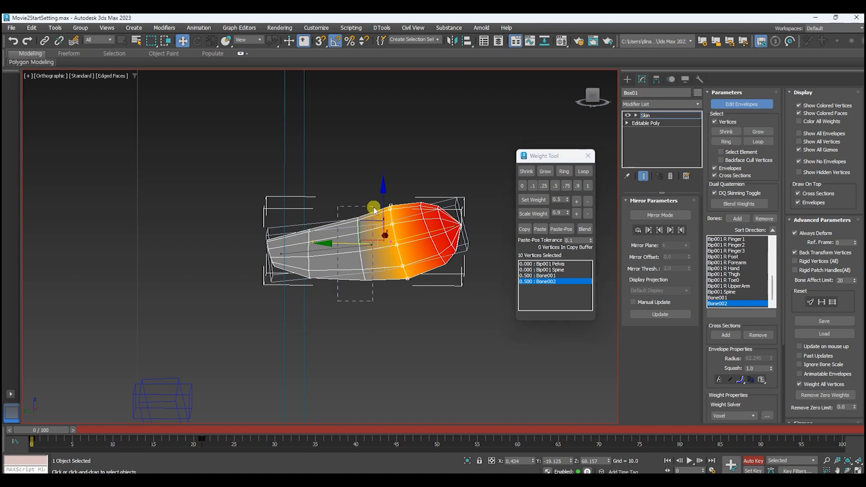
pyautogui.click(543, 185)
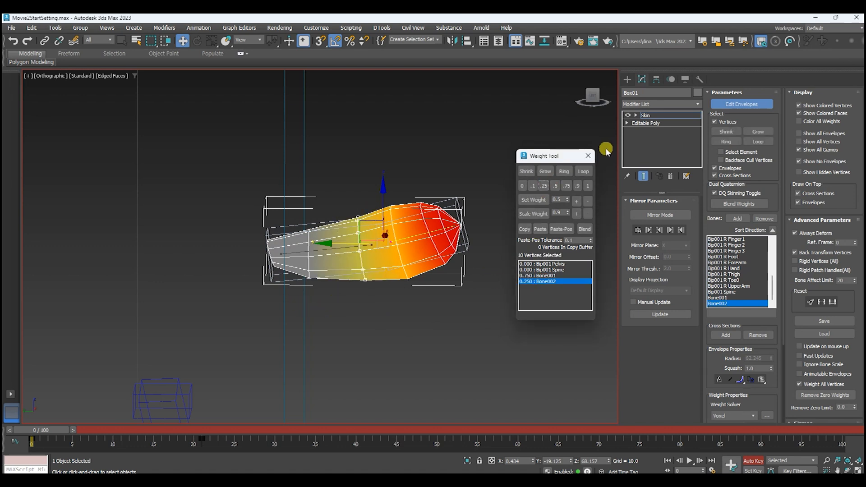
pyautogui.click(723, 104)
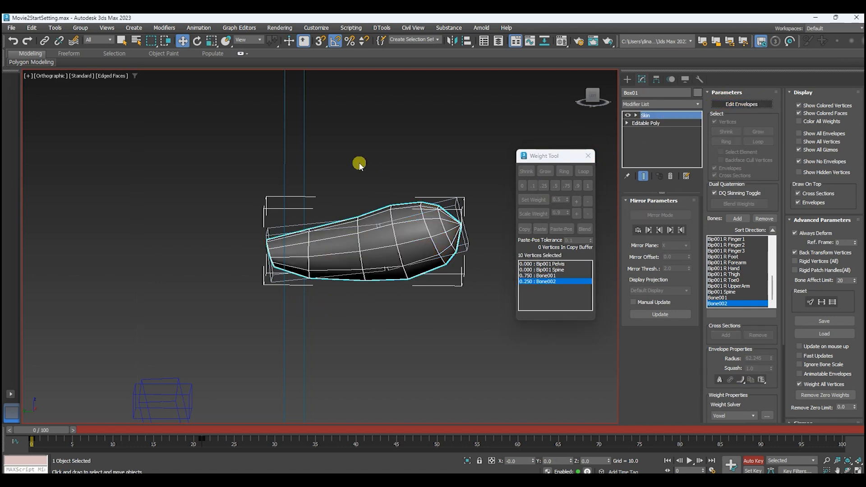
# Test the nose weights by rotating the nose bones, and reselect the character mesh.
pyautogui.click(359, 162)
pyautogui.doubleClick(322, 228)
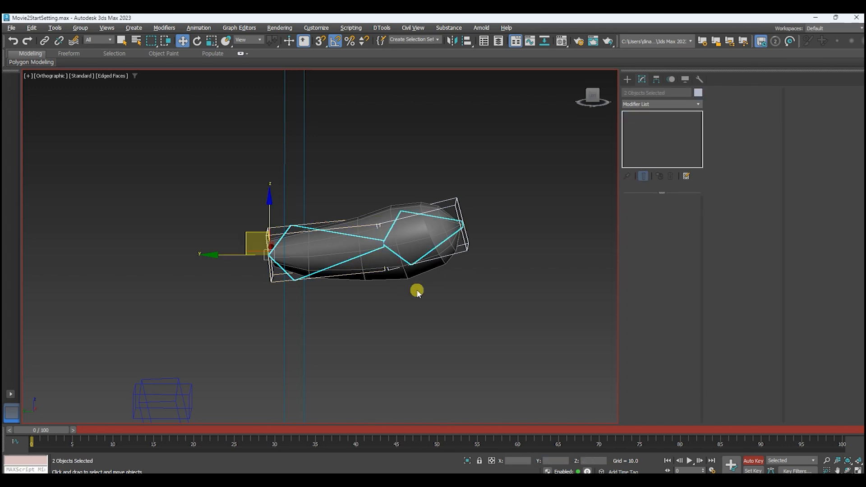
pyautogui.keyDown('alt'); pyautogui.moveTo(417, 292); pyautogui.dragTo(380, 321, button='middle'); pyautogui.keyUp('alt')
pyautogui.press('e')
pyautogui.moveTo(304, 253)
pyautogui.mouseDown()
pyautogui.moveTo(304, 203)
pyautogui.moveTo(279, 205)
pyautogui.moveTo(351, 203)
pyautogui.moveTo(330, 156)
pyautogui.moveTo(310, 195)
pyautogui.moveTo(285, 214)
pyautogui.moveTo(277, 203)
pyautogui.moveTo(326, 205)
pyautogui.moveTo(282, 129)
pyautogui.moveTo(332, 203)
pyautogui.moveTo(340, 243)
pyautogui.moveTo(314, 196)
pyautogui.moveTo(317, 234)
pyautogui.moveTo(247, 259)
pyautogui.moveTo(402, 213)
pyautogui.moveTo(320, 251)
pyautogui.mouseUp()
pyautogui.keyDown('alt'); pyautogui.moveTo(336, 310); pyautogui.dragTo(377, 280, button='middle'); pyautogui.keyUp('alt')
pyautogui.click(378, 287)
pyautogui.click(427, 247)
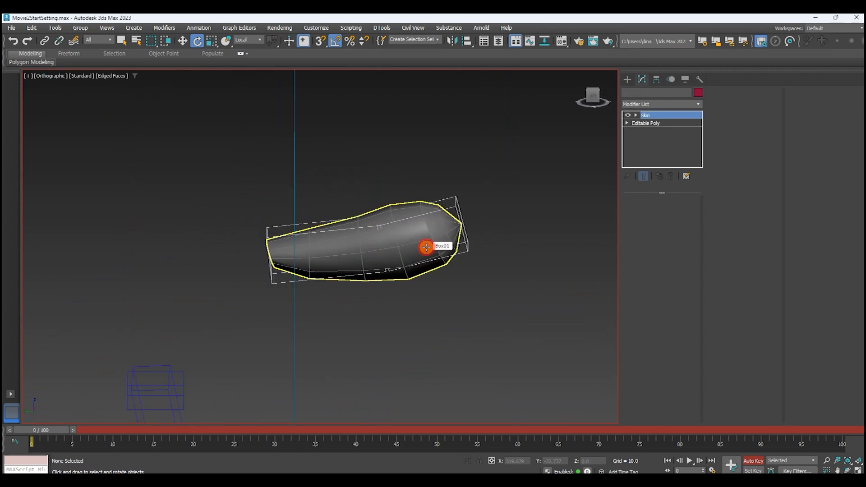
# Unhide all geometry in the base Editable Poly at element level so the whole character is displayed.
pyautogui.click(654, 124)
pyautogui.click(471, 275)
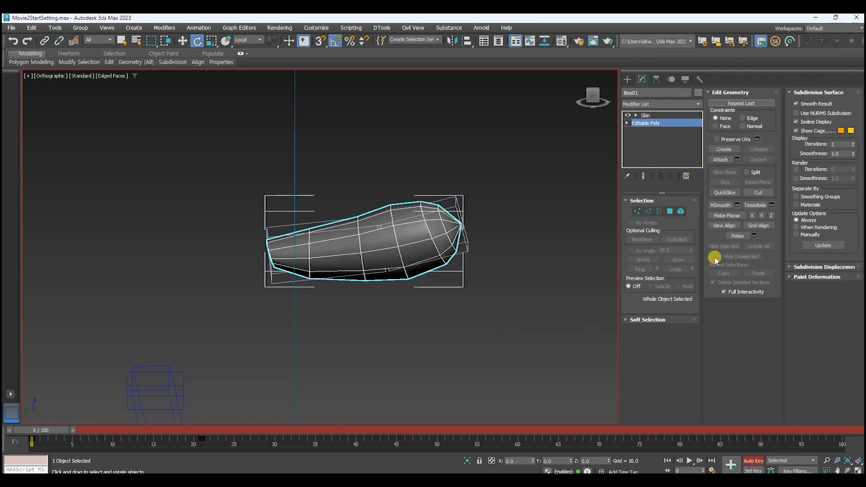
pyautogui.click(681, 211)
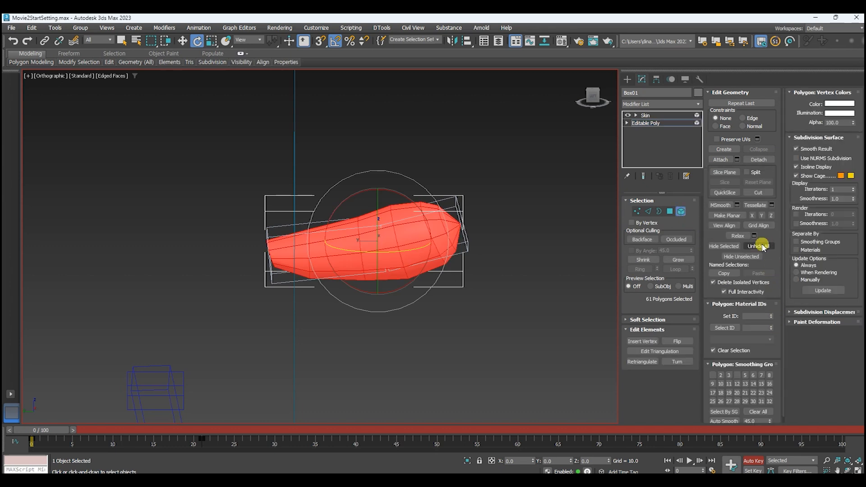
pyautogui.click(762, 247)
pyautogui.scroll(-6, 448, 260)
pyautogui.keyDown('alt'); pyautogui.moveTo(504, 276); pyautogui.dragTo(486, 215, button='middle'); pyautogui.keyUp('alt')
pyautogui.scroll(-2, 525, 250)
pyautogui.scroll(-2, 499, 199)
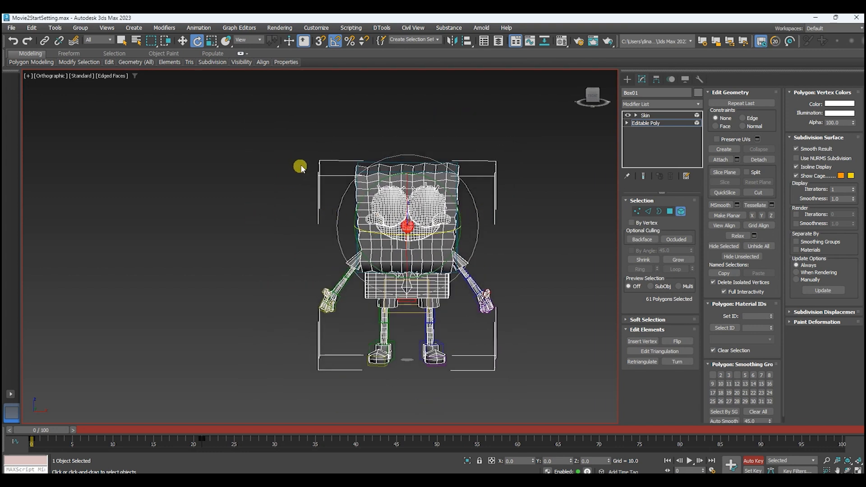
# Hide every element except the two arms in the base Editable Poly, and return to the Skin modifier.
pyautogui.moveTo(303, 152); pyautogui.dragTo(514, 390)
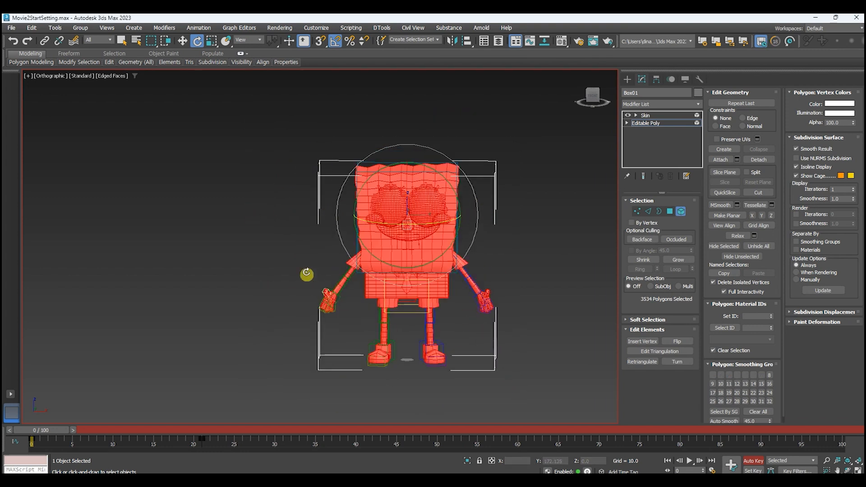
pyautogui.keyDown('alt'); pyautogui.moveTo(338, 287); pyautogui.dragTo(356, 321); pyautogui.keyUp('alt')
pyautogui.keyDown('alt'); pyautogui.moveTo(517, 234); pyautogui.dragTo(462, 327); pyautogui.keyUp('alt')
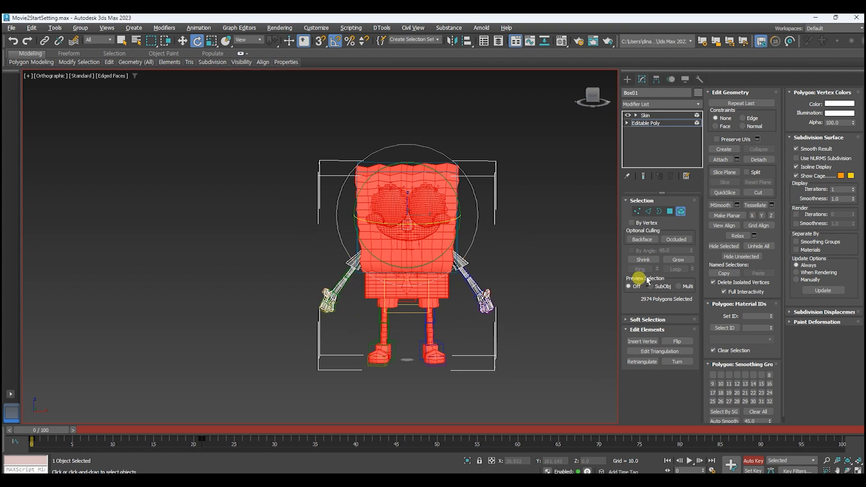
pyautogui.click(720, 247)
pyautogui.scroll(6, 494, 292)
pyautogui.click(682, 212)
pyautogui.click(646, 115)
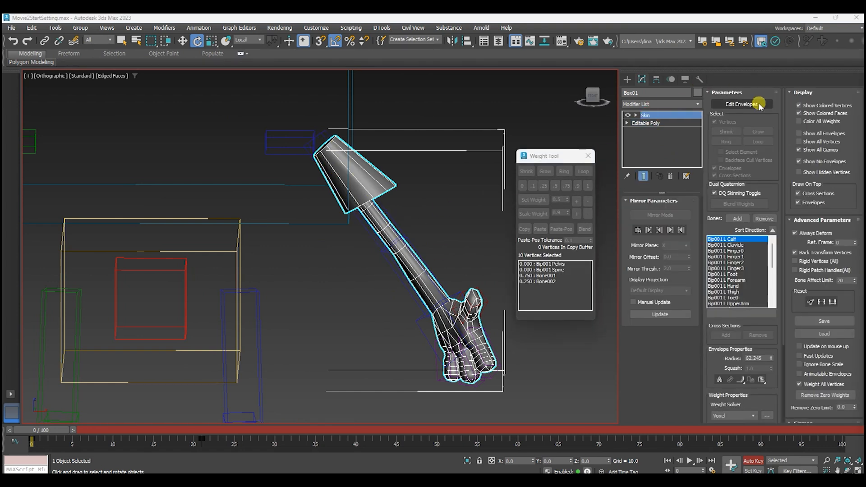
# Start envelope editing and assign all vertices of the left arm to Bip001 L UpperArm with a weight of 1.
pyautogui.click(759, 105)
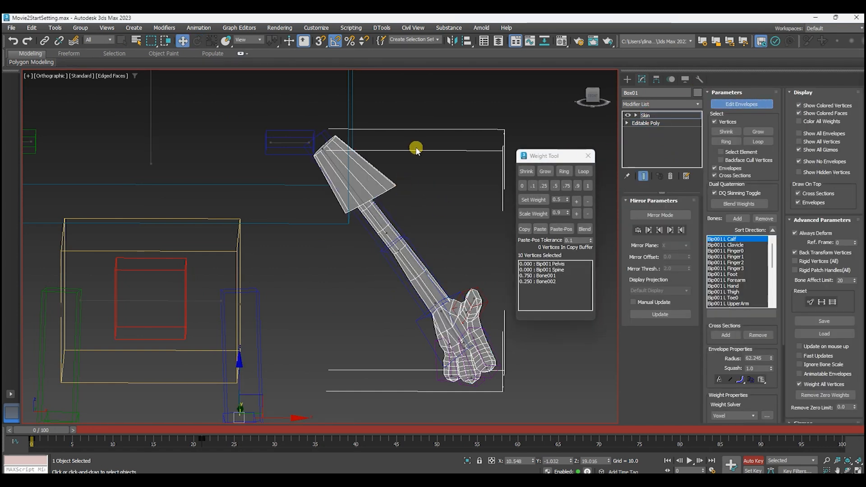
pyautogui.moveTo(458, 158); pyautogui.dragTo(441, 142, button='middle')
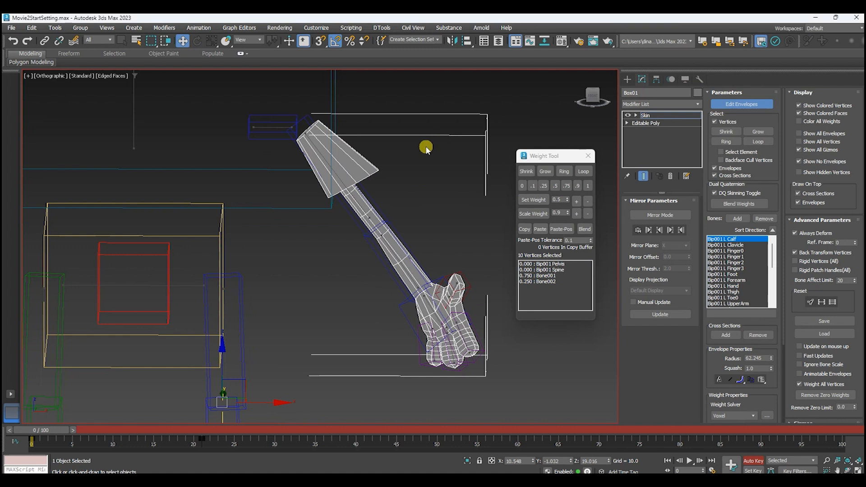
pyautogui.moveTo(430, 157); pyautogui.dragTo(379, 160, button='middle')
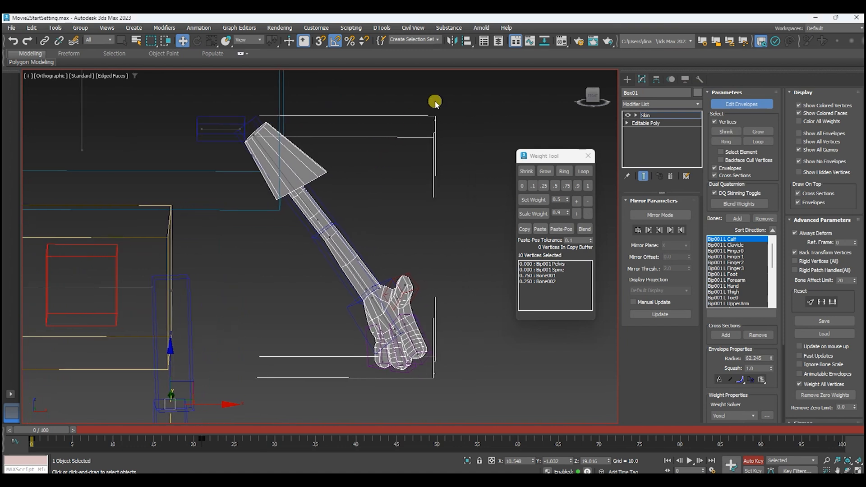
pyautogui.moveTo(342, 268); pyautogui.dragTo(256, 364)
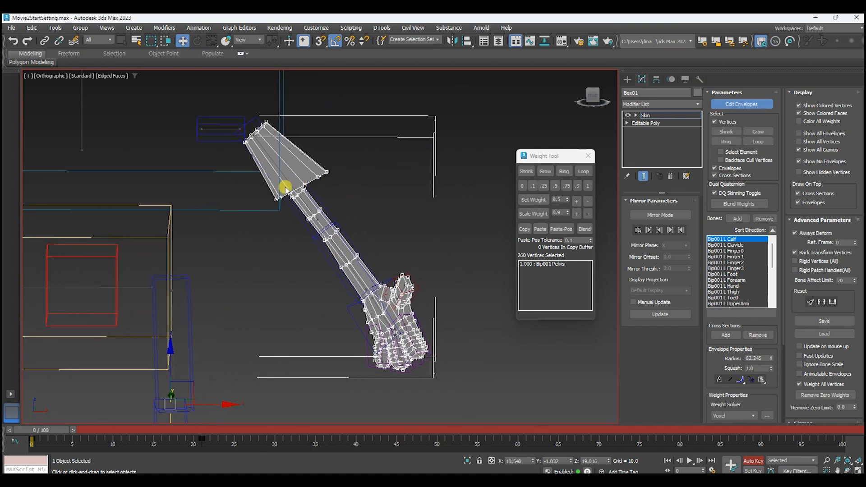
pyautogui.scroll(3, 284, 177)
pyautogui.click(285, 176)
pyautogui.scroll(-3, 293, 175)
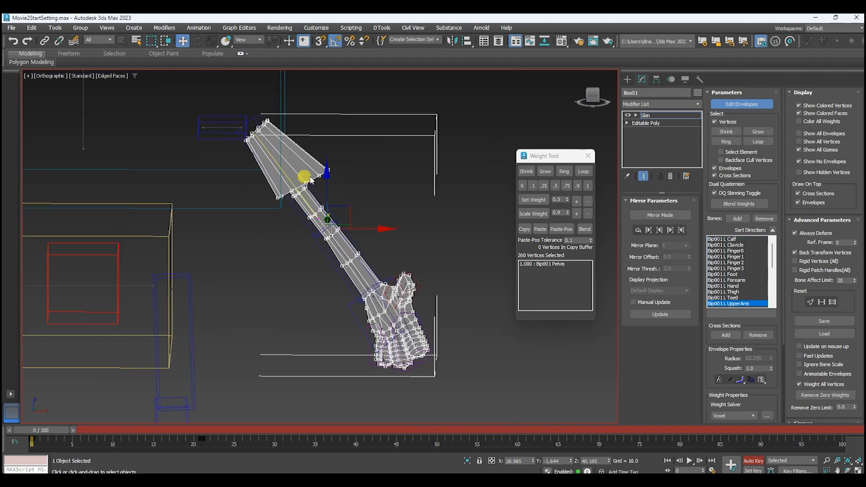
pyautogui.click(587, 185)
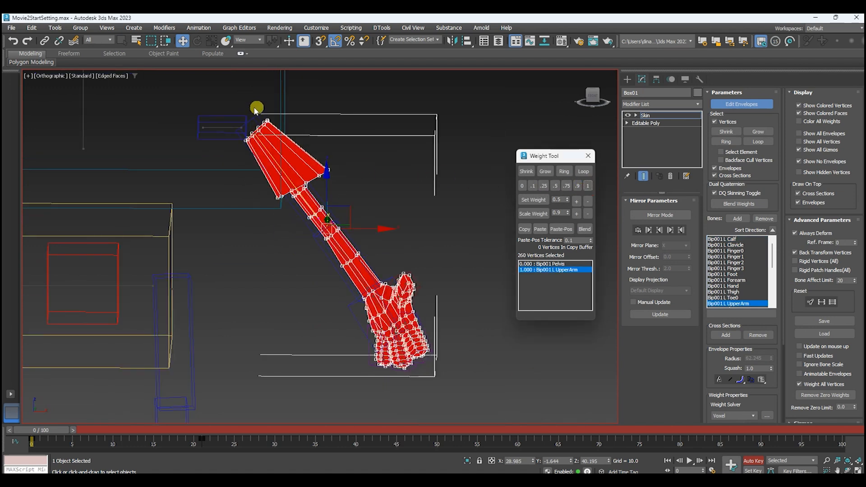
# Give the sleeve's shoulder-end vertices a Bip001 Spine weight of 0.9, and compare the Spine and L UpperArm weights.
pyautogui.moveTo(227, 112); pyautogui.dragTo(279, 168)
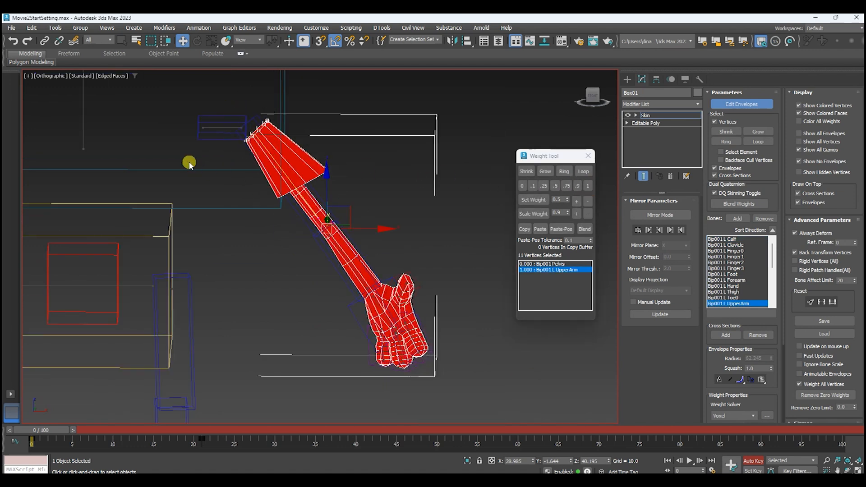
pyautogui.moveTo(193, 168); pyautogui.dragTo(221, 197, button='middle')
pyautogui.click(112, 120)
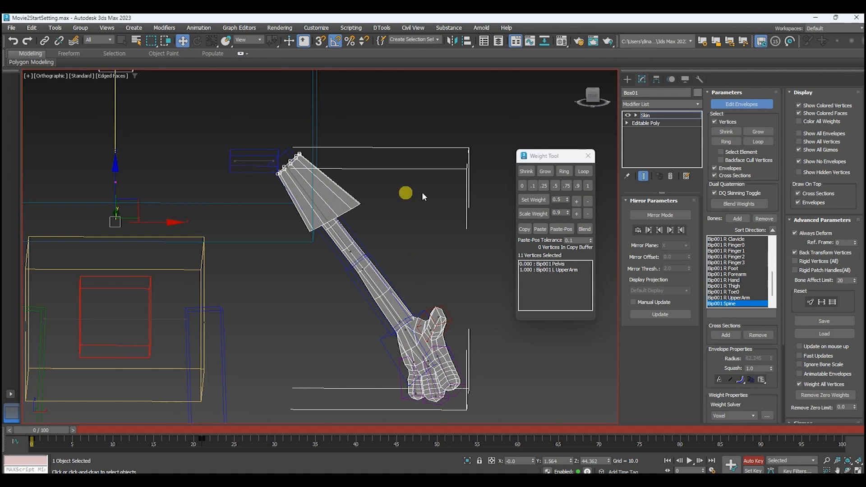
pyautogui.click(576, 186)
pyautogui.moveTo(386, 227); pyautogui.dragTo(359, 184, button='middle')
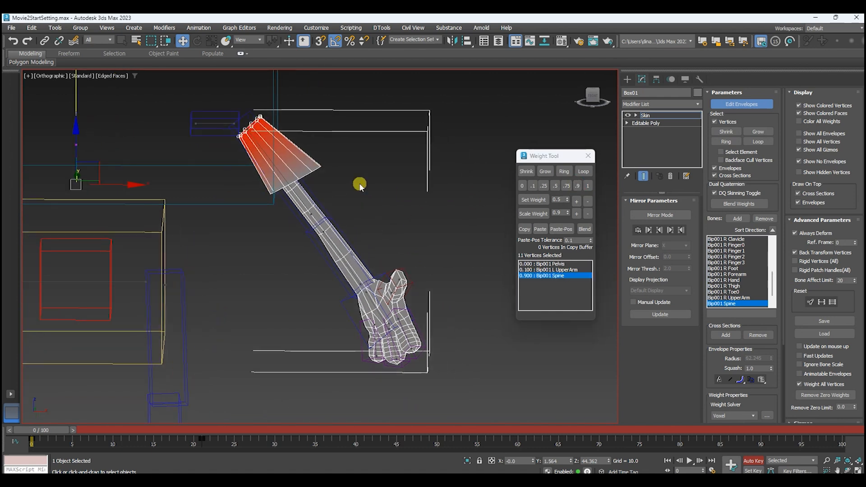
pyautogui.click(332, 243)
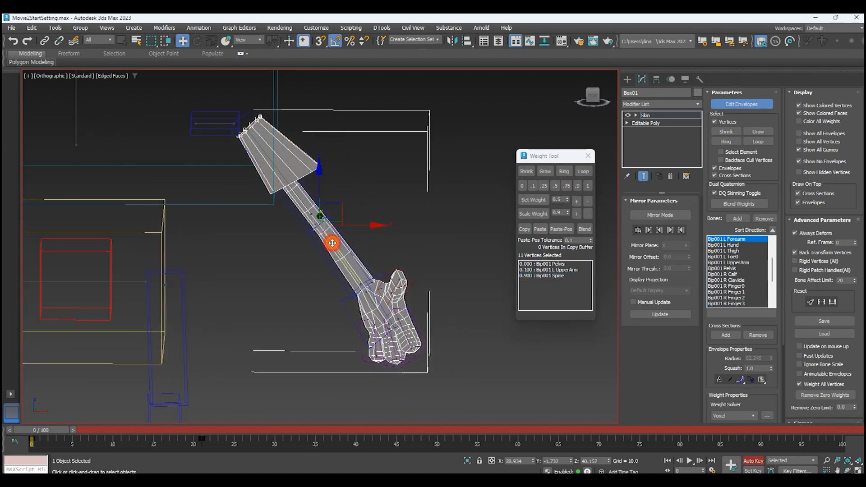
pyautogui.click(551, 276)
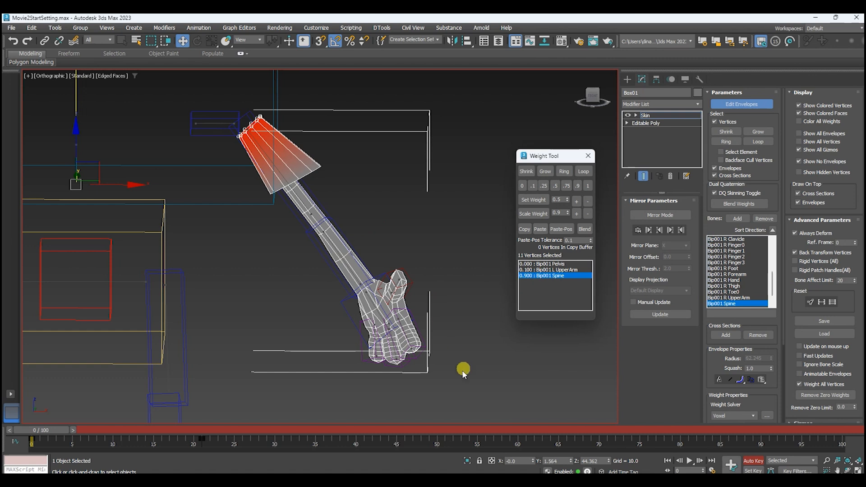
pyautogui.click(561, 269)
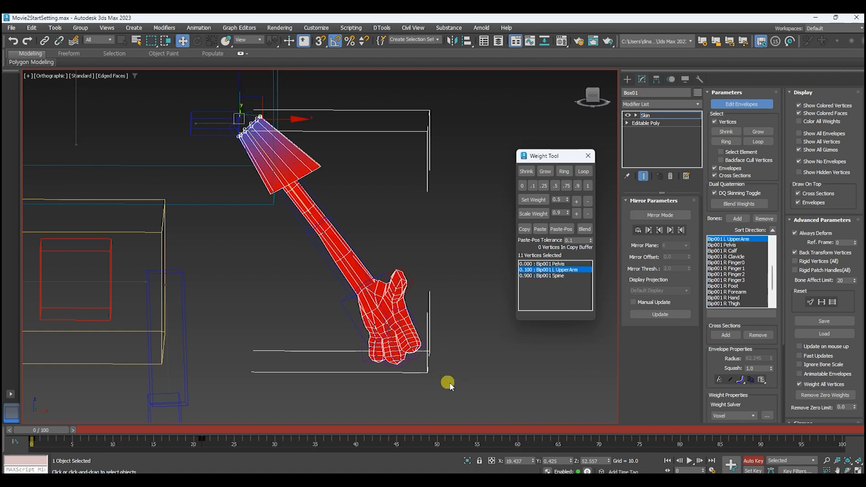
# Weight the left arm's vertices from the elbow down through the hand 0.5 to Bip001 L Forearm.
pyautogui.moveTo(468, 389); pyautogui.dragTo(418, 362)
pyautogui.moveTo(311, 225); pyautogui.dragTo(239, 115)
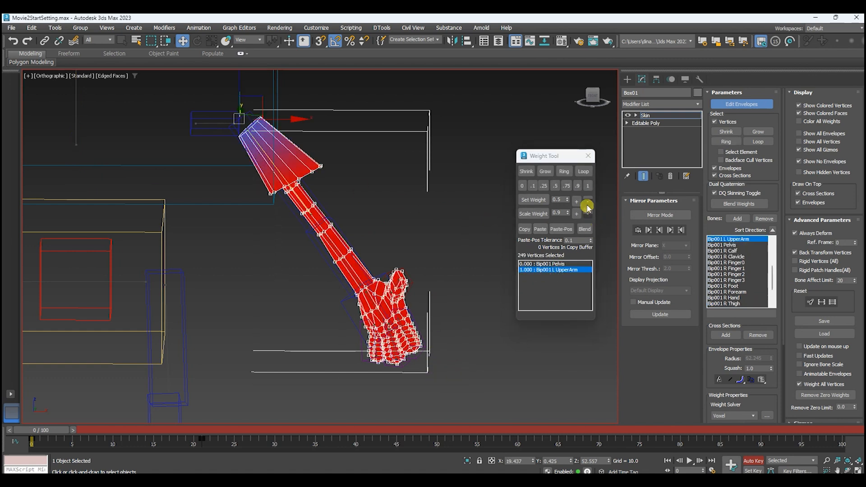
pyautogui.keyDown('alt'); pyautogui.moveTo(364, 193); pyautogui.dragTo(353, 228, button='middle'); pyautogui.keyUp('alt')
pyautogui.scroll(2, 350, 246)
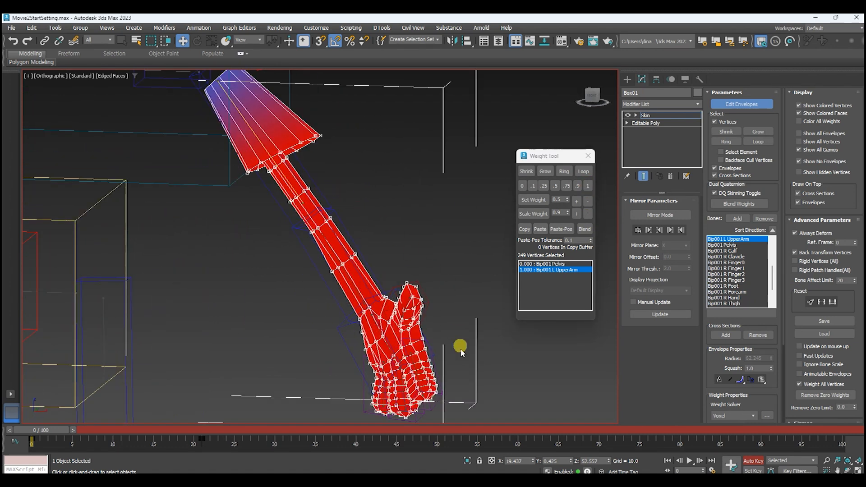
pyautogui.moveTo(461, 321); pyautogui.dragTo(446, 284, button='middle')
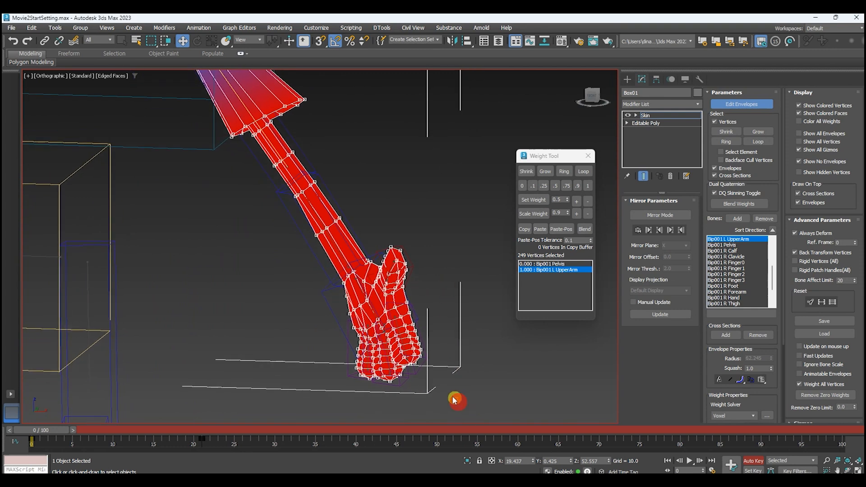
pyautogui.moveTo(279, 191); pyautogui.dragTo(283, 173)
pyautogui.scroll(3, 337, 249)
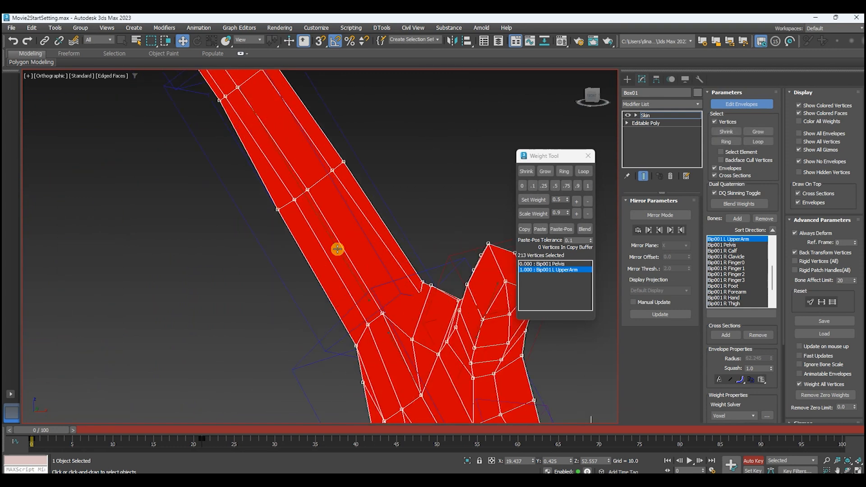
pyautogui.click(336, 240)
pyautogui.scroll(-3, 329, 238)
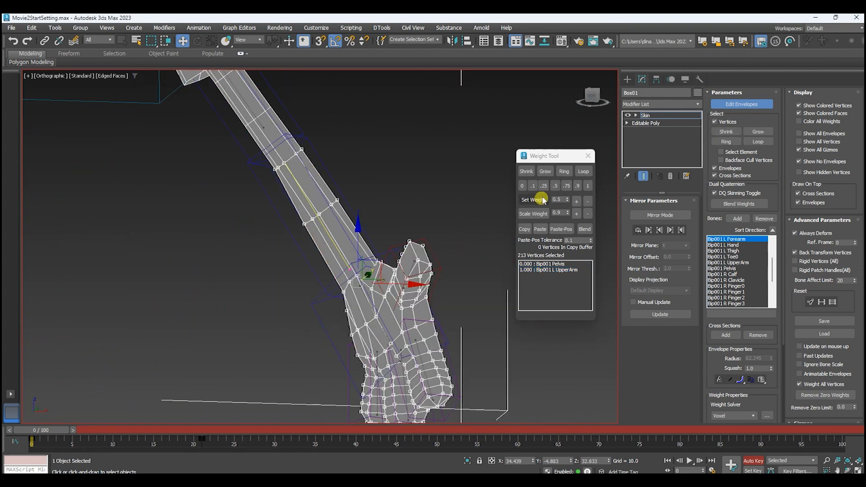
pyautogui.click(557, 186)
# Exclude the elbow loops from the selection and raise the remaining forearm and hand vertices to an L Forearm weight of 1.
pyautogui.keyDown('alt'); pyautogui.moveTo(325, 139); pyautogui.dragTo(247, 189); pyautogui.keyUp('alt')
pyautogui.click(589, 185)
pyautogui.keyDown('alt'); pyautogui.moveTo(449, 233); pyautogui.dragTo(450, 191, button='middle'); pyautogui.keyUp('alt')
# Narrow the selection to the wrist and hand, and weight those vertices 0.5 to Bip001 L Hand.
pyautogui.keyDown('alt'); pyautogui.moveTo(315, 156); pyautogui.dragTo(245, 223); pyautogui.keyUp('alt')
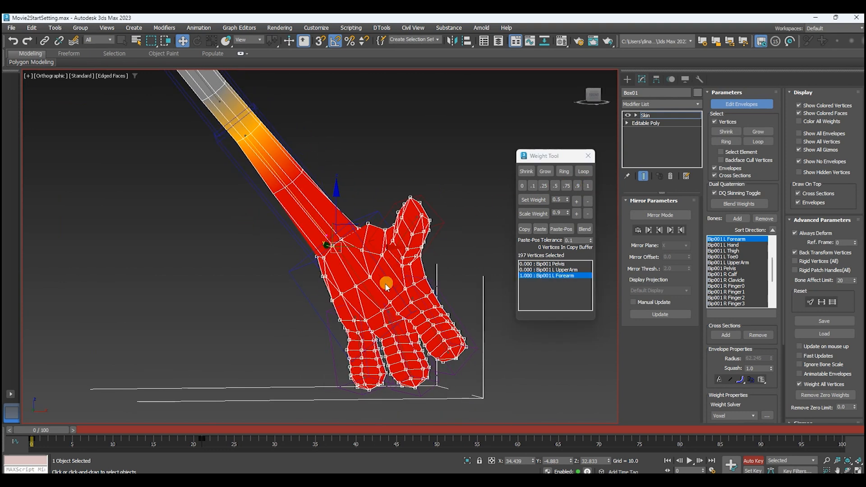
pyautogui.scroll(3, 359, 283)
pyautogui.click(354, 266)
pyautogui.scroll(-4, 352, 265)
pyautogui.moveTo(315, 228); pyautogui.dragTo(307, 212)
pyautogui.keyDown('alt'); pyautogui.moveTo(405, 226); pyautogui.dragTo(418, 230, button='middle'); pyautogui.keyUp('alt')
pyautogui.click(555, 186)
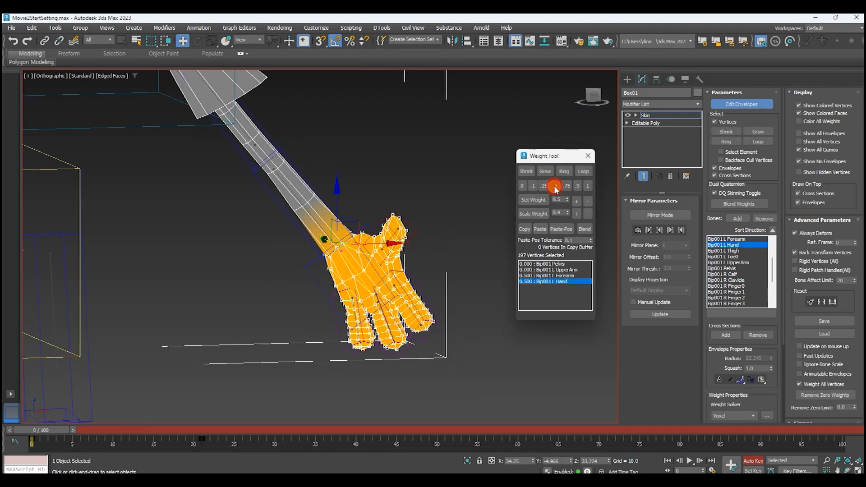
# Exclude the wrist loop in wireframe display and set the rest of the hand to a Bip001 L Hand weight of 1.
pyautogui.scroll(5, 316, 257)
pyautogui.press('F3')
pyautogui.moveTo(316, 255)
pyautogui.keyDown('alt'); pyautogui.mouseDown(button='middle')
pyautogui.moveTo(315, 265)
pyautogui.moveTo(321, 251)
pyautogui.mouseUp(button='middle'); pyautogui.keyUp('alt')
pyautogui.keyDown('alt'); pyautogui.moveTo(356, 196); pyautogui.dragTo(298, 255); pyautogui.keyUp('alt')
pyautogui.moveTo(217, 240); pyautogui.dragTo(309, 284)
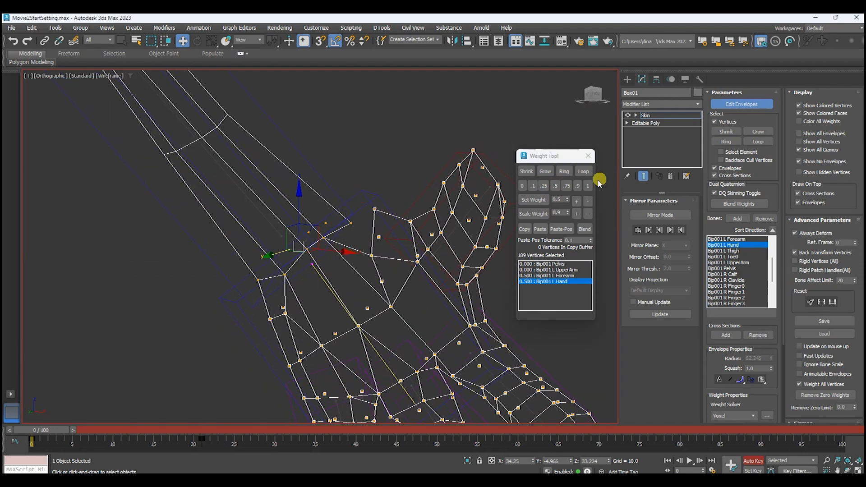
pyautogui.scroll(-4, 409, 253)
pyautogui.moveTo(409, 253); pyautogui.dragTo(350, 230, button='middle')
pyautogui.press('F3')
# Select the Bip001 L Finger0 bone and give the thumb's vertices a weight of 0.35 to it.
pyautogui.keyDown('alt'); pyautogui.moveTo(418, 232); pyautogui.dragTo(427, 249, button='middle'); pyautogui.keyUp('alt')
pyautogui.scroll(6, 388, 212)
pyautogui.click(384, 192)
pyautogui.click(381, 195)
pyautogui.scroll(-3, 381, 195)
pyautogui.moveTo(357, 219)
pyautogui.keyDown('alt'); pyautogui.mouseDown(button='middle')
pyautogui.moveTo(373, 208)
pyautogui.moveTo(365, 214)
pyautogui.mouseUp(button='middle'); pyautogui.keyUp('alt')
pyautogui.press('F3')
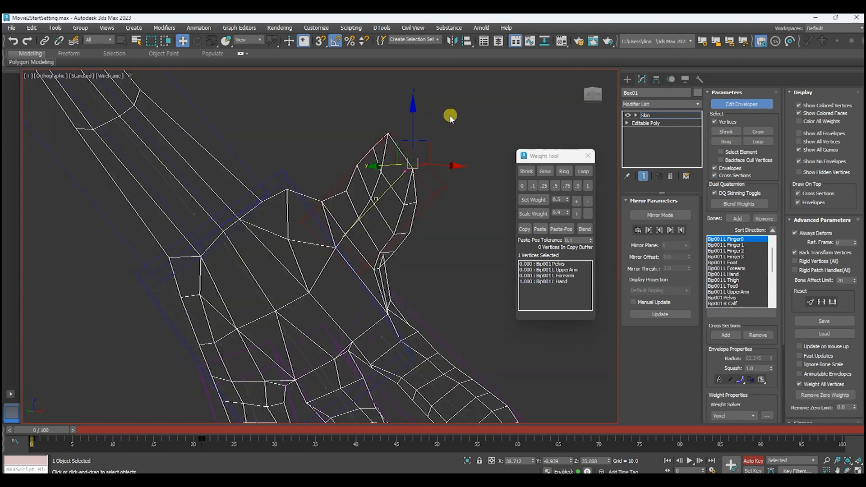
pyautogui.moveTo(320, 286); pyautogui.dragTo(321, 285)
pyautogui.keyDown('alt'); pyautogui.moveTo(385, 278); pyautogui.dragTo(383, 276, button='middle'); pyautogui.keyUp('alt')
pyautogui.keyDown('alt'); pyautogui.moveTo(341, 234); pyautogui.dragTo(341, 236); pyautogui.keyUp('alt')
pyautogui.moveTo(361, 274)
pyautogui.keyDown('alt'); pyautogui.mouseDown(button='middle')
pyautogui.moveTo(225, 289)
pyautogui.moveTo(373, 285)
pyautogui.moveTo(354, 285)
pyautogui.mouseUp(button='middle'); pyautogui.keyUp('alt')
pyautogui.click(543, 186)
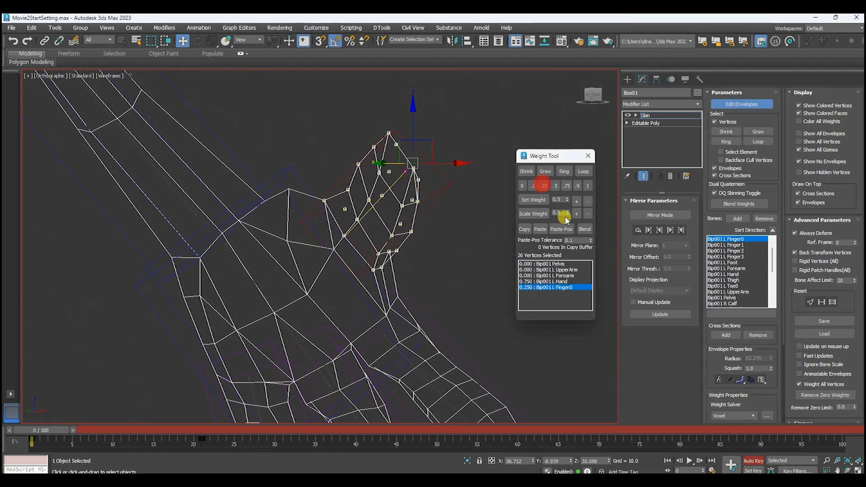
pyautogui.keyDown('alt'); pyautogui.moveTo(439, 212); pyautogui.dragTo(426, 223, button='middle'); pyautogui.keyUp('alt')
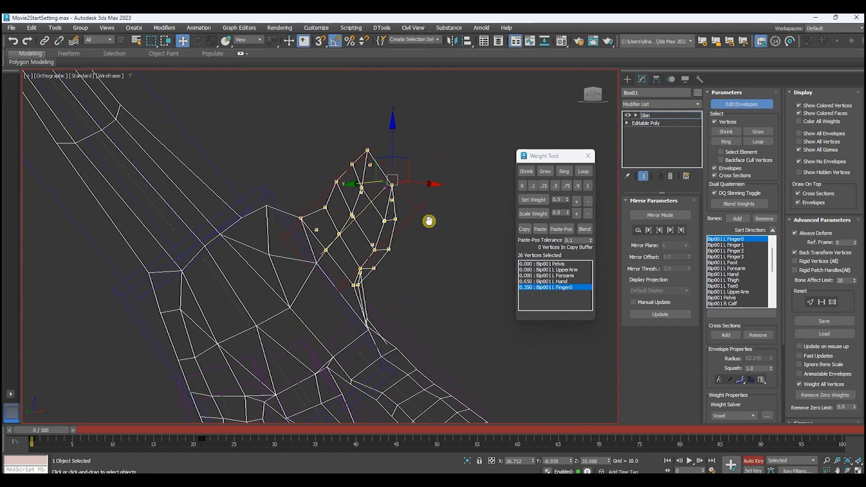
# Exclude the thumb's base vertices, raise the rest of the thumb to an L Finger0 weight of 0.9, and inspect it shaded.
pyautogui.keyDown('alt'); pyautogui.moveTo(279, 255); pyautogui.dragTo(325, 217); pyautogui.keyUp('alt')
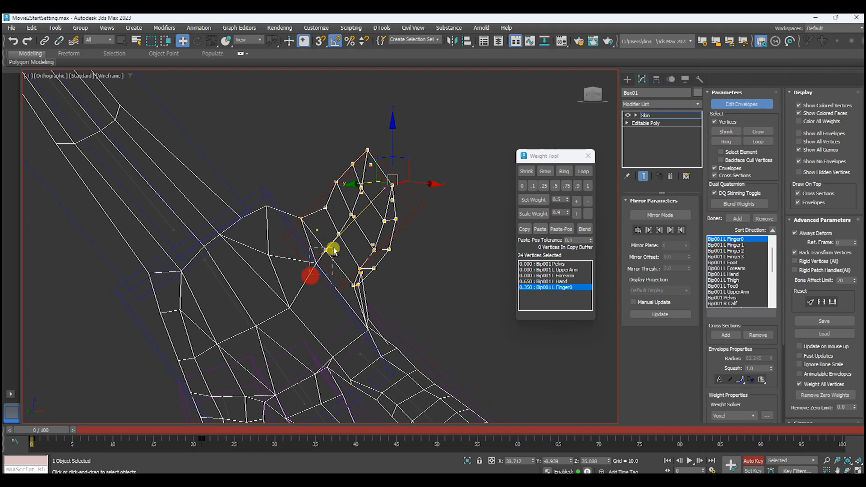
pyautogui.keyDown('alt'); pyautogui.moveTo(329, 302); pyautogui.dragTo(380, 284); pyautogui.keyUp('alt')
pyautogui.keyDown('alt'); pyautogui.moveTo(399, 284); pyautogui.dragTo(338, 283, button='middle'); pyautogui.keyUp('alt')
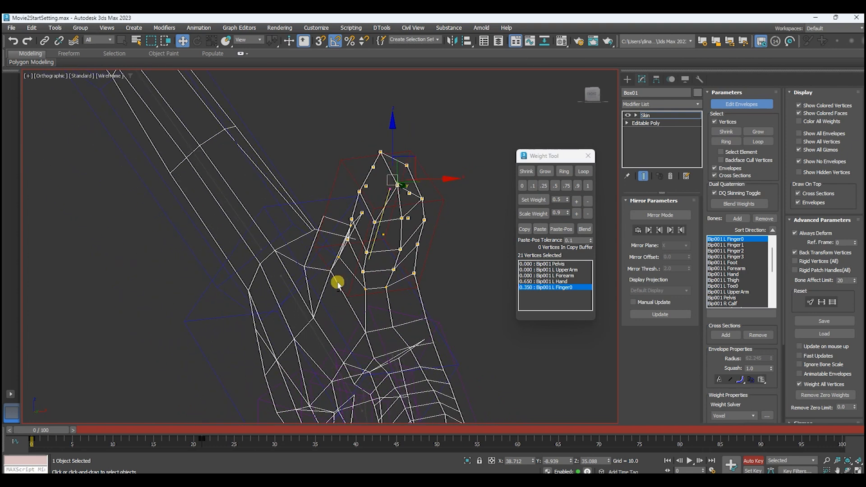
pyautogui.moveTo(366, 252)
pyautogui.keyDown('alt'); pyautogui.mouseDown(button='middle')
pyautogui.moveTo(390, 253)
pyautogui.moveTo(352, 246)
pyautogui.mouseUp(button='middle'); pyautogui.keyUp('alt')
pyautogui.moveTo(303, 248); pyautogui.dragTo(341, 202)
pyautogui.keyDown('alt'); pyautogui.moveTo(340, 274); pyautogui.dragTo(353, 274, button='middle'); pyautogui.keyUp('alt')
pyautogui.keyDown('alt'); pyautogui.moveTo(379, 287); pyautogui.dragTo(362, 237); pyautogui.keyUp('alt')
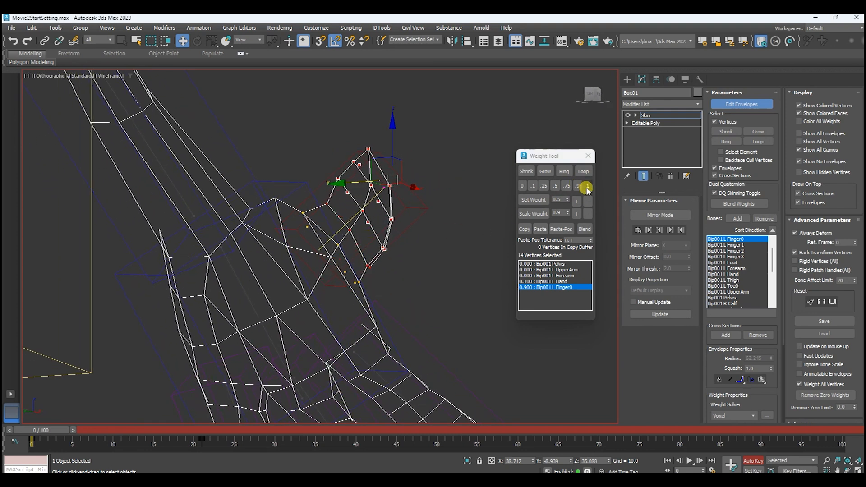
pyautogui.scroll(-4, 420, 226)
pyautogui.press('F3')
pyautogui.keyDown('alt'); pyautogui.moveTo(441, 255); pyautogui.dragTo(378, 254, button='middle'); pyautogui.keyUp('alt')
# Select the Bip001 L Finger1 bone and weight all vertices of the finger next to the thumb 0.9 to it.
pyautogui.scroll(4, 394, 282)
pyautogui.click(387, 280)
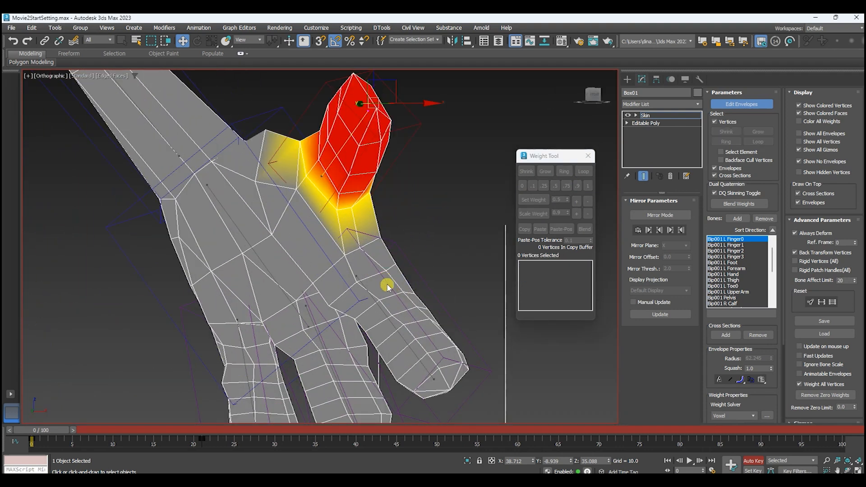
pyautogui.click(388, 319)
pyautogui.moveTo(401, 322); pyautogui.dragTo(393, 264, button='middle')
pyautogui.moveTo(445, 271); pyautogui.dragTo(363, 339)
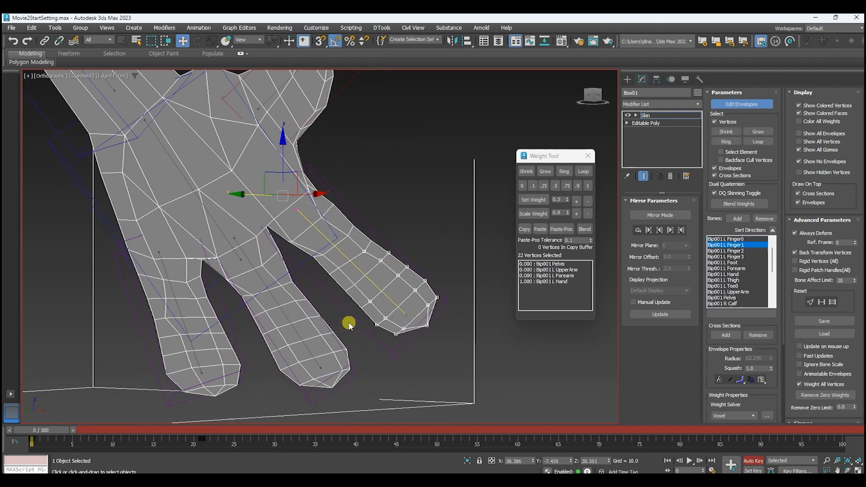
pyautogui.keyDown('ctrl'); pyautogui.moveTo(382, 291); pyautogui.dragTo(447, 221); pyautogui.keyUp('ctrl')
pyautogui.moveTo(381, 201)
pyautogui.keyDown('ctrl'); pyautogui.mouseDown()
pyautogui.moveTo(290, 256)
pyautogui.moveTo(332, 224)
pyautogui.mouseUp(); pyautogui.keyUp('ctrl')
pyautogui.press('F3')
pyautogui.moveTo(332, 251)
pyautogui.keyDown('alt'); pyautogui.mouseDown(button='middle')
pyautogui.moveTo(333, 260)
pyautogui.moveTo(199, 247)
pyautogui.moveTo(167, 260)
pyautogui.mouseUp(button='middle'); pyautogui.keyUp('alt')
pyautogui.keyDown('ctrl'); pyautogui.moveTo(209, 195); pyautogui.dragTo(279, 221); pyautogui.keyUp('ctrl')
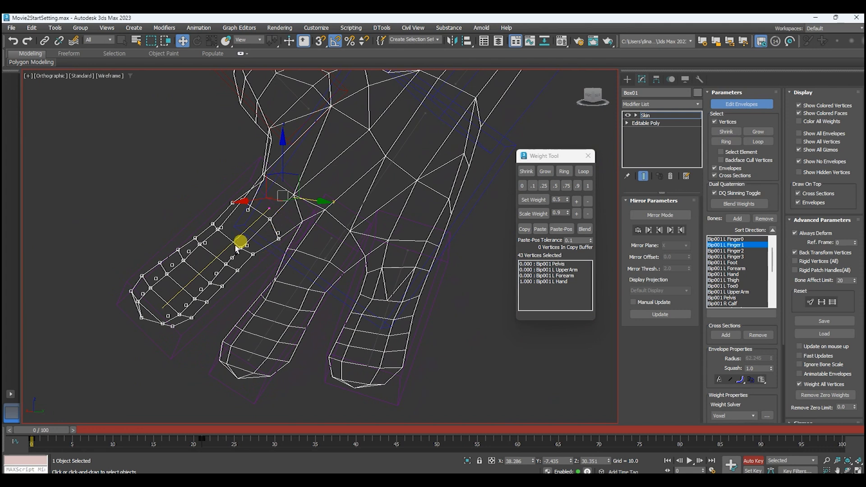
pyautogui.click(577, 188)
# Exclude the finger's base loop and set the remaining finger vertices to an L Finger1 weight of 1.
pyautogui.keyDown('alt'); pyautogui.moveTo(284, 186); pyautogui.dragTo(224, 220); pyautogui.keyUp('alt')
pyautogui.keyDown('alt'); pyautogui.moveTo(303, 208); pyautogui.dragTo(264, 246); pyautogui.keyUp('alt')
pyautogui.click(587, 185)
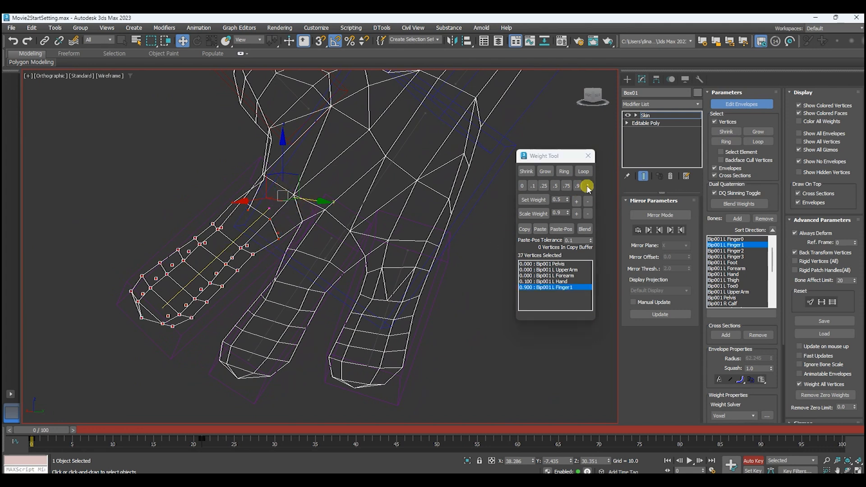
# Select the knuckle vertices where that finger meets the palm and set their Bip001 L Finger1 weight to 0.35.
pyautogui.scroll(2, 256, 204)
pyautogui.scroll(2, 256, 204)
pyautogui.moveTo(317, 170); pyautogui.dragTo(305, 215, button='middle')
pyautogui.moveTo(227, 165); pyautogui.dragTo(271, 201)
pyautogui.moveTo(301, 253); pyautogui.dragTo(336, 210)
pyautogui.press('F3')
pyautogui.keyDown('alt'); pyautogui.moveTo(299, 261); pyautogui.dragTo(452, 242, button='middle'); pyautogui.keyUp('alt')
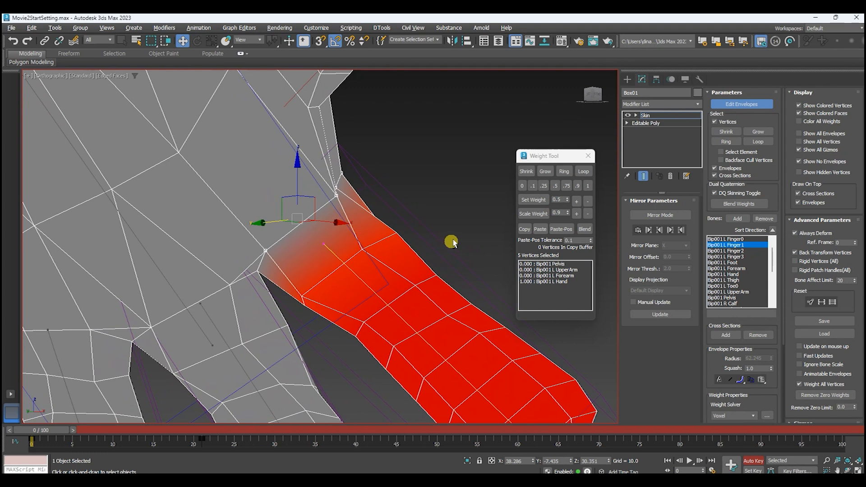
pyautogui.click(545, 186)
pyautogui.click(575, 201)
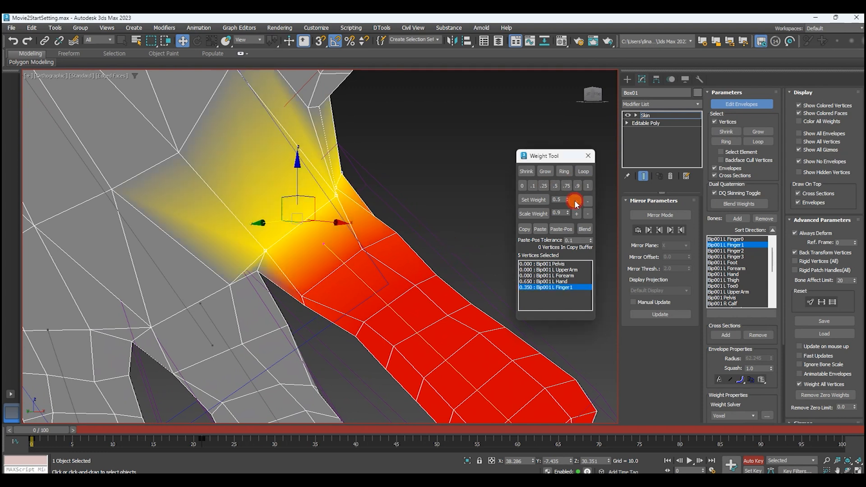
# Select the web vertex between the index and middle fingers and set its Bip001 L Finger1 weight to 0.35.
pyautogui.scroll(-3, 386, 201)
pyautogui.moveTo(386, 201); pyautogui.dragTo(448, 198, button='middle')
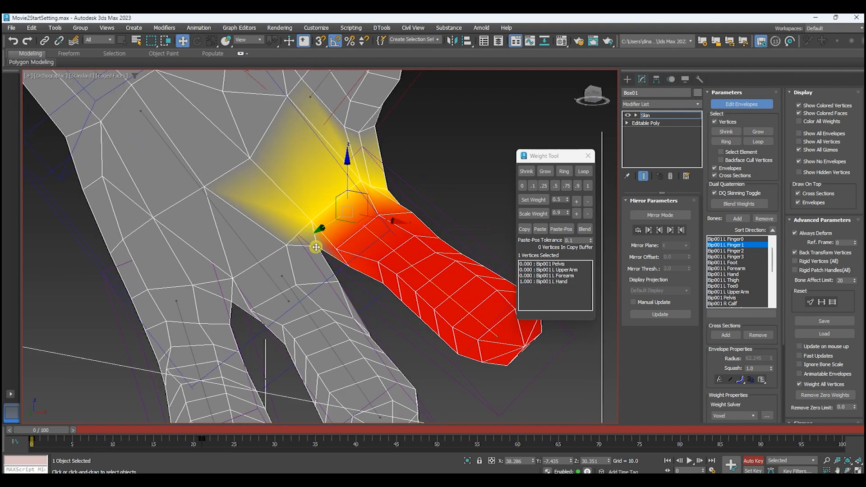
pyautogui.click(316, 246)
pyautogui.keyDown('alt'); pyautogui.moveTo(461, 270); pyautogui.dragTo(322, 284, button='middle'); pyautogui.keyUp('alt')
pyautogui.scroll(2, 394, 265)
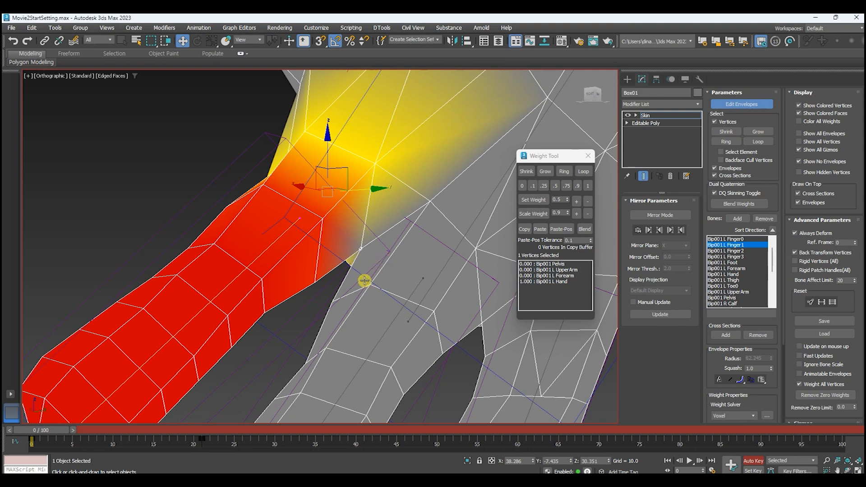
pyautogui.moveTo(365, 280); pyautogui.dragTo(344, 289, button='middle')
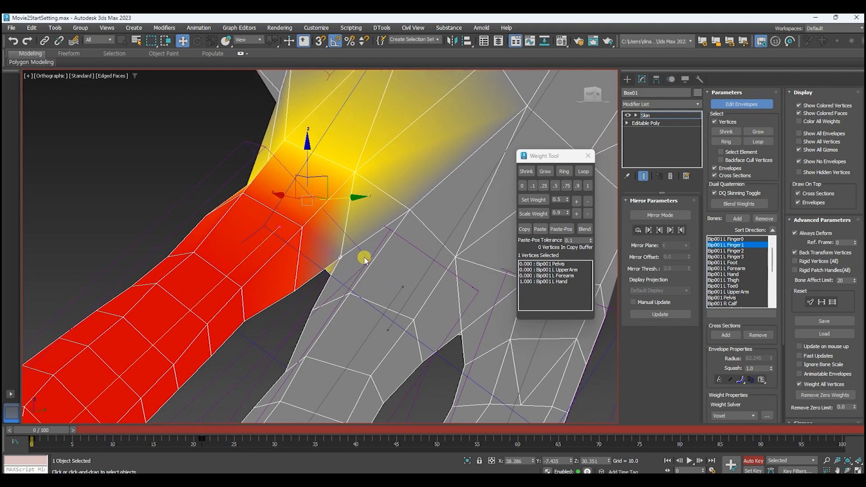
pyautogui.moveTo(394, 267); pyautogui.dragTo(412, 257, button='middle')
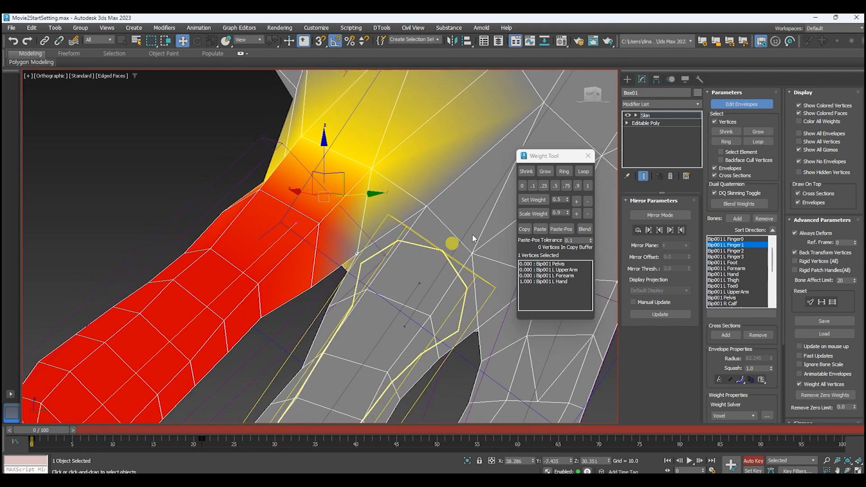
pyautogui.click(544, 186)
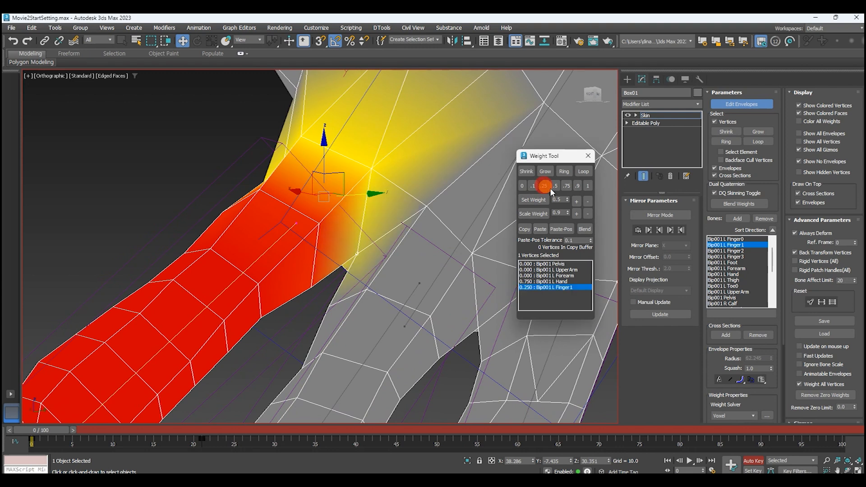
pyautogui.click(577, 201)
pyautogui.click(577, 201)
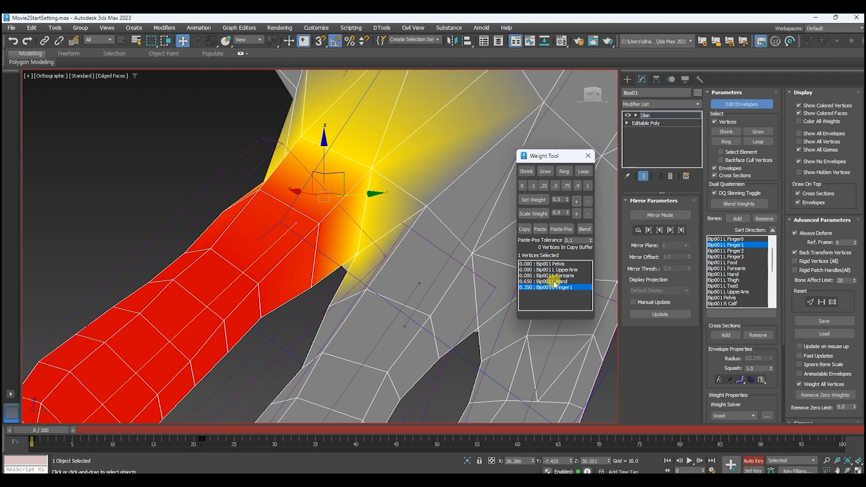
# Balance that web vertex to 0.35 for L Finger1, 0.35 for L Finger2 and 0.3 for L Hand.
pyautogui.moveTo(338, 309); pyautogui.dragTo(339, 288, button='middle')
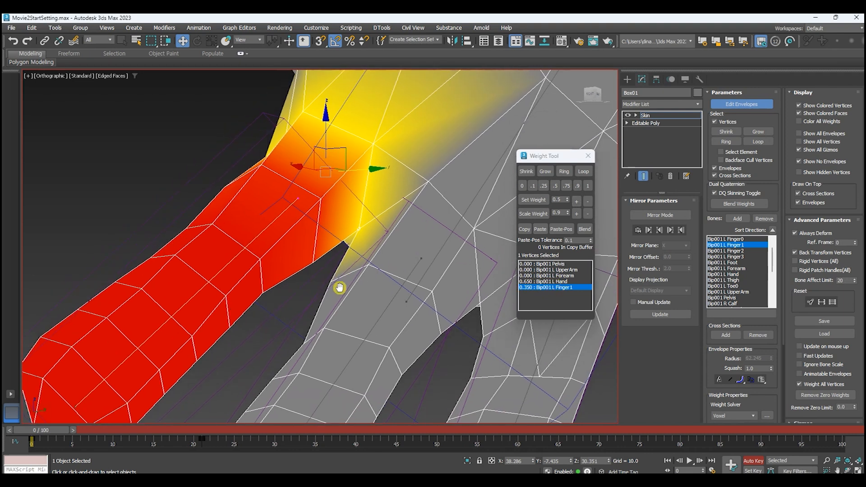
pyautogui.click(390, 299)
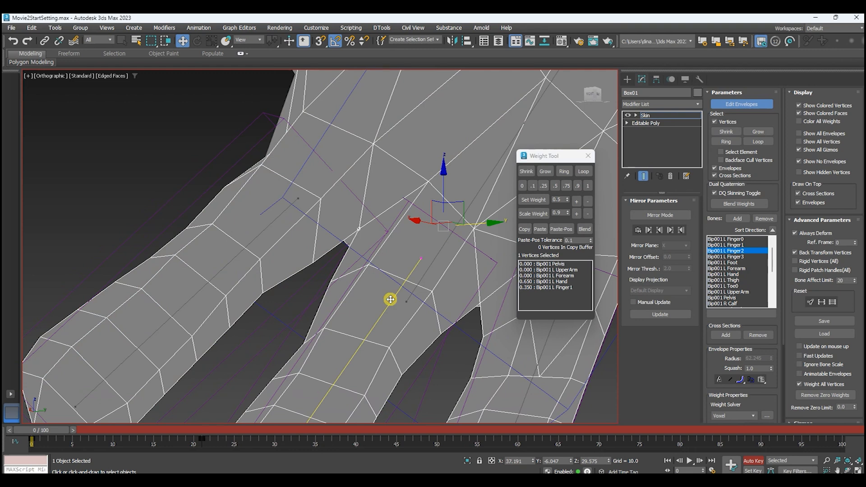
pyautogui.click(588, 186)
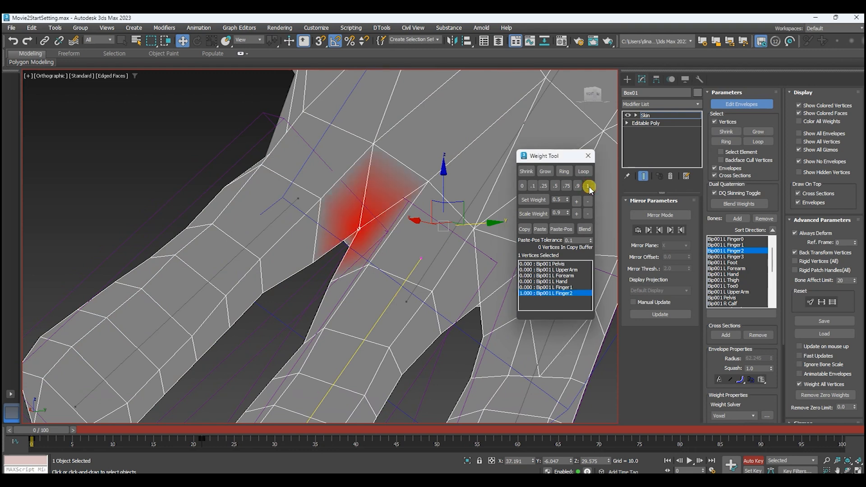
pyautogui.click(555, 287)
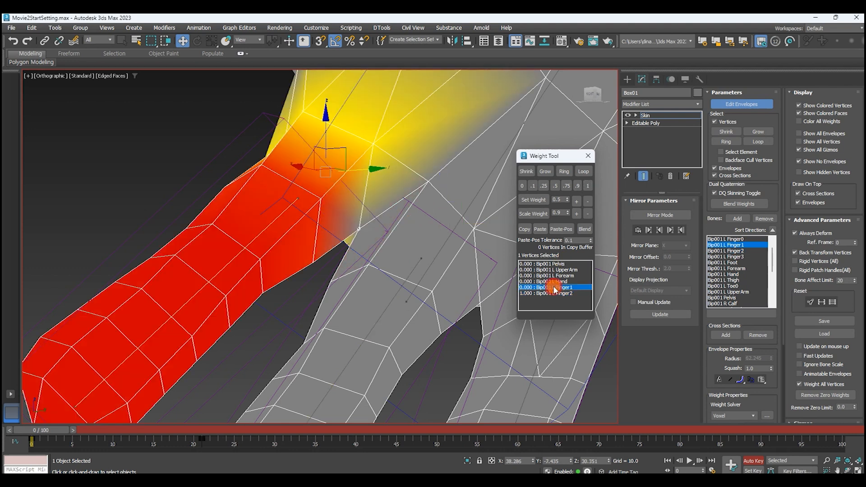
pyautogui.click(556, 185)
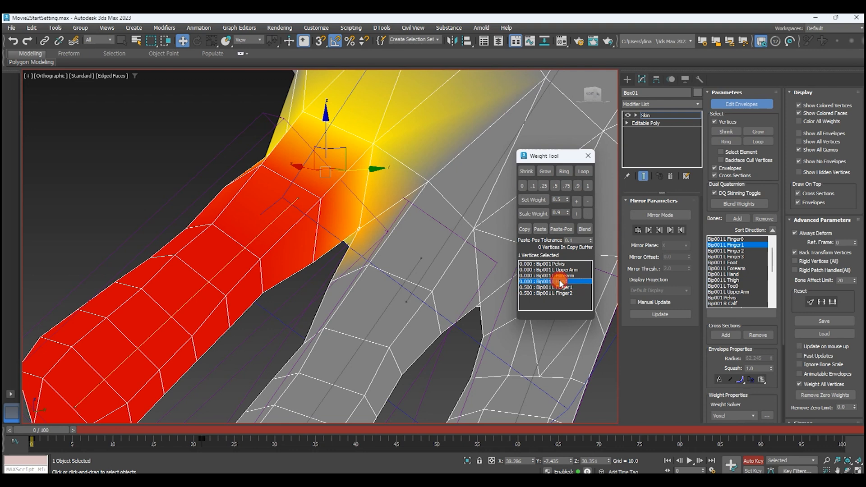
pyautogui.click(559, 281)
pyautogui.click(545, 185)
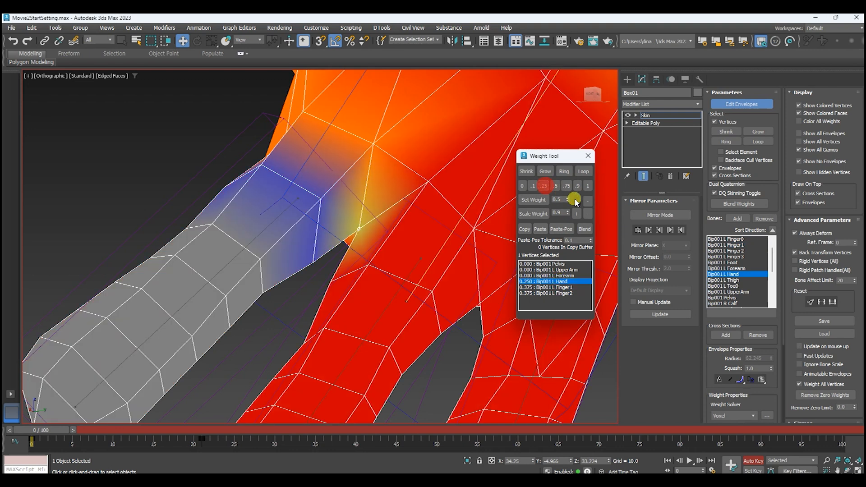
pyautogui.click(577, 201)
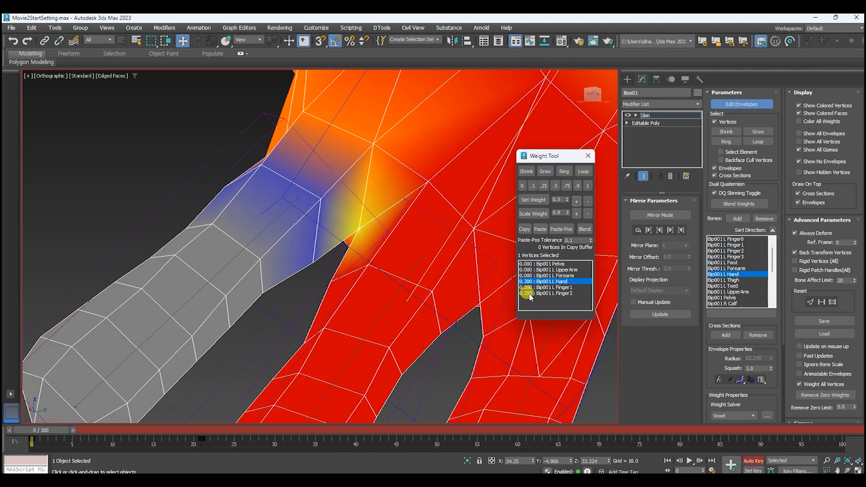
# Select all vertices of the middle finger in wireframe and weight them 0.9 to the Bip001 L Finger2 bone.
pyautogui.scroll(-2, 508, 284)
pyautogui.keyDown('alt'); pyautogui.moveTo(508, 282); pyautogui.dragTo(502, 286, button='middle'); pyautogui.keyUp('alt')
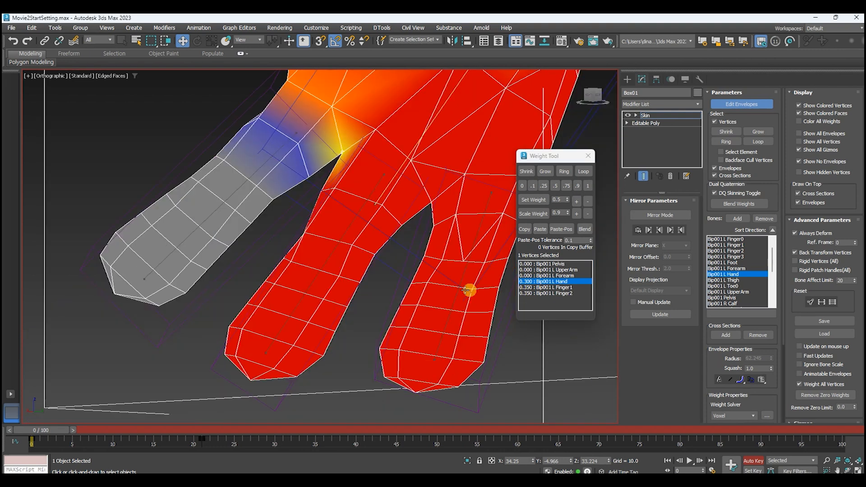
pyautogui.moveTo(310, 183); pyautogui.dragTo(406, 251)
pyautogui.moveTo(380, 262); pyautogui.dragTo(390, 248, button='middle')
pyautogui.press('F3')
pyautogui.keyDown('ctrl'); pyautogui.moveTo(300, 216); pyautogui.dragTo(393, 282); pyautogui.keyUp('ctrl')
pyautogui.keyDown('ctrl'); pyautogui.moveTo(272, 238); pyautogui.dragTo(379, 315); pyautogui.keyUp('ctrl')
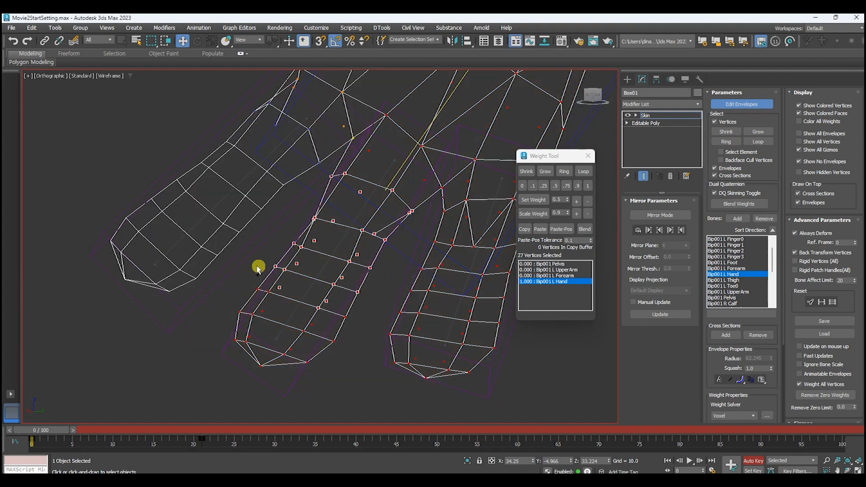
pyautogui.keyDown('ctrl'); pyautogui.moveTo(234, 266); pyautogui.dragTo(348, 389); pyautogui.keyUp('ctrl')
pyautogui.keyDown('ctrl'); pyautogui.moveTo(218, 305); pyautogui.dragTo(309, 366); pyautogui.keyUp('ctrl')
pyautogui.click(311, 284)
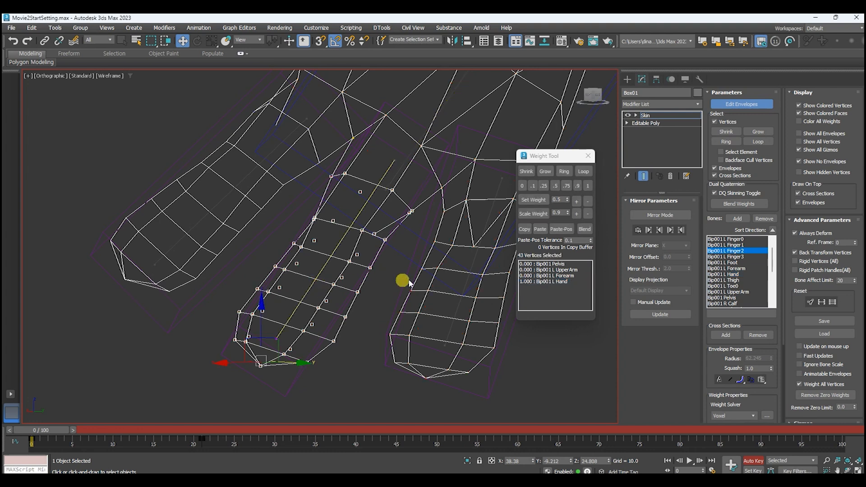
pyautogui.click(577, 189)
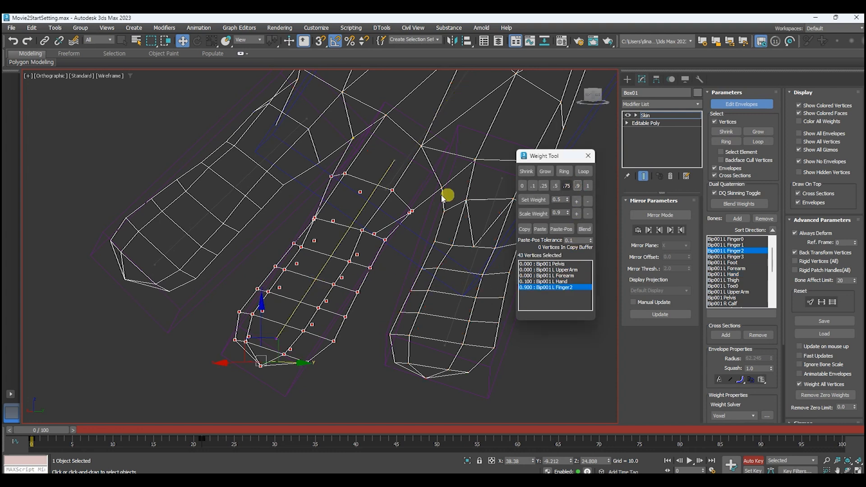
# Exclude the middle finger's base loop and set the remaining finger vertices to an L Finger2 weight of 1.
pyautogui.keyDown('alt'); pyautogui.moveTo(377, 163); pyautogui.dragTo(322, 199); pyautogui.keyUp('alt')
pyautogui.keyDown('alt'); pyautogui.moveTo(415, 184); pyautogui.dragTo(382, 227); pyautogui.keyUp('alt')
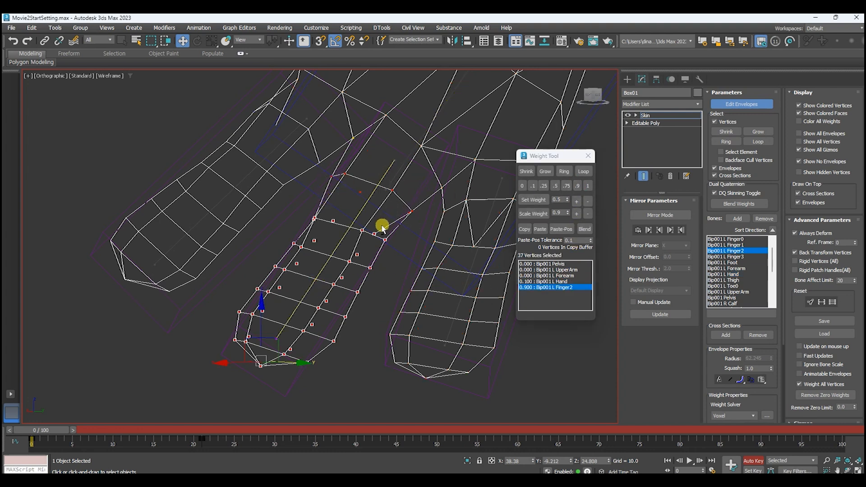
pyautogui.click(588, 185)
# Select the knuckle vertices where the middle finger meets the palm and set their Bip001 L Finger2 weight to 0.35.
pyautogui.scroll(3, 331, 250)
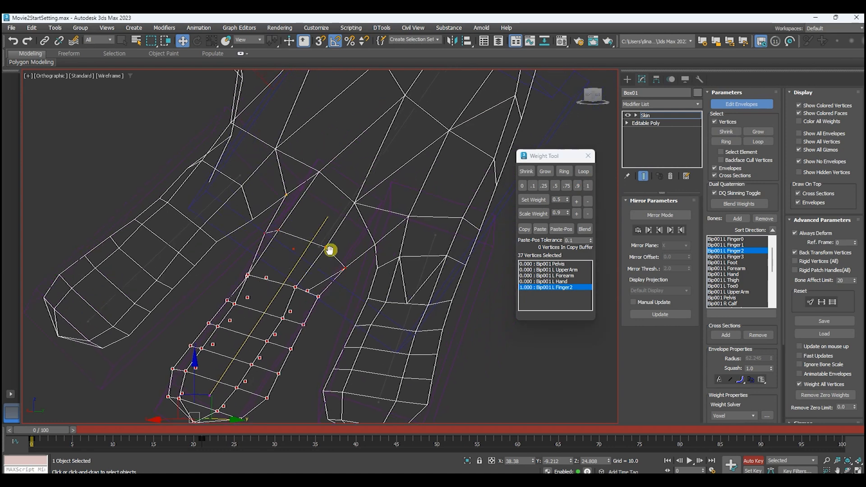
pyautogui.click(357, 188)
pyautogui.keyDown('alt'); pyautogui.moveTo(338, 290); pyautogui.dragTo(423, 296, button='middle'); pyautogui.keyUp('alt')
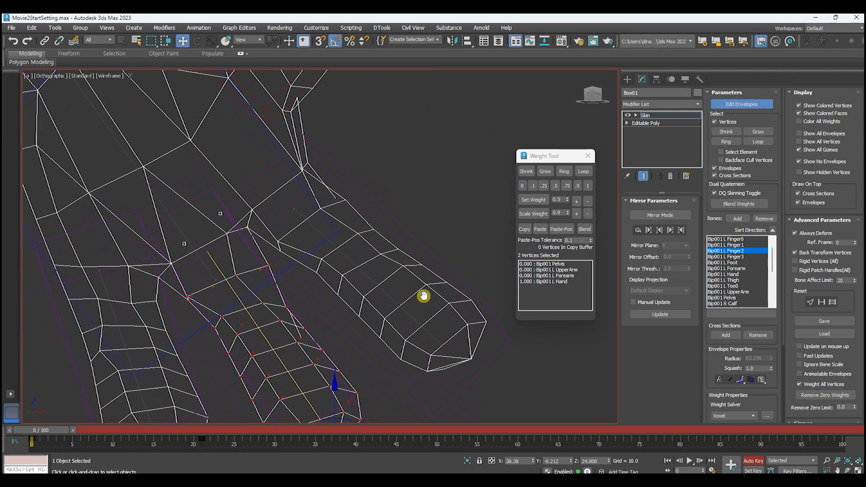
pyautogui.moveTo(162, 271); pyautogui.dragTo(237, 227)
pyautogui.keyDown('alt'); pyautogui.moveTo(215, 283); pyautogui.dragTo(304, 264, button='middle'); pyautogui.keyUp('alt')
pyautogui.press('F3')
pyautogui.click(545, 185)
pyautogui.click(576, 201)
pyautogui.click(576, 200)
# Weight the web vertex between the middle and last fingers 0.35 to L Finger2, 0.35 to L Finger3 and 0.3 to L Hand.
pyautogui.moveTo(334, 268); pyautogui.dragTo(304, 222, button='middle')
pyautogui.scroll(3, 314, 205)
pyautogui.click(315, 205)
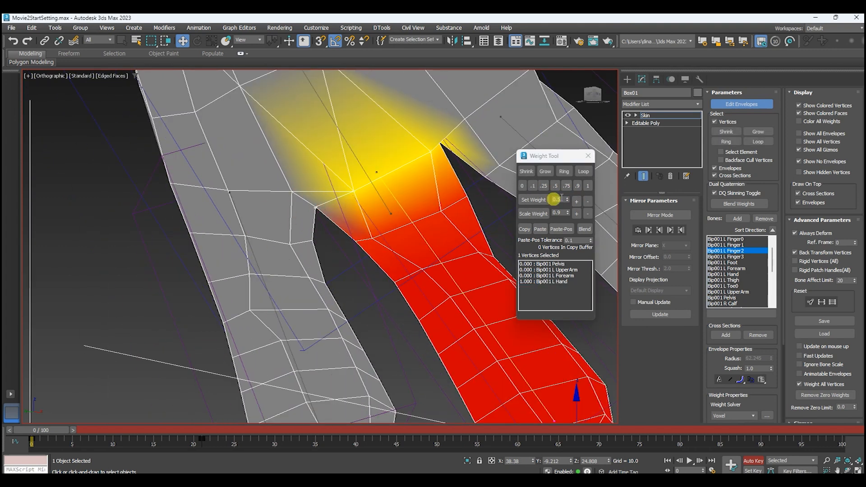
pyautogui.click(591, 186)
pyautogui.keyDown('alt'); pyautogui.moveTo(377, 227); pyautogui.dragTo(305, 273, button='middle'); pyautogui.keyUp('alt')
pyautogui.click(293, 319)
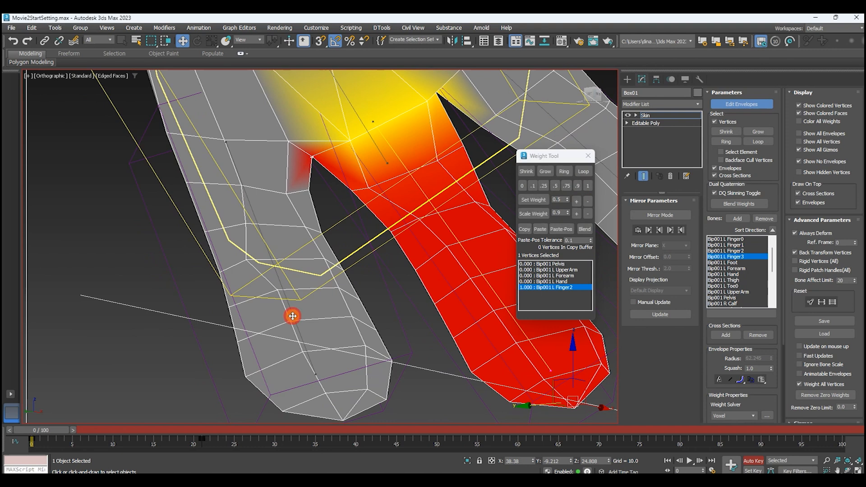
pyautogui.click(555, 186)
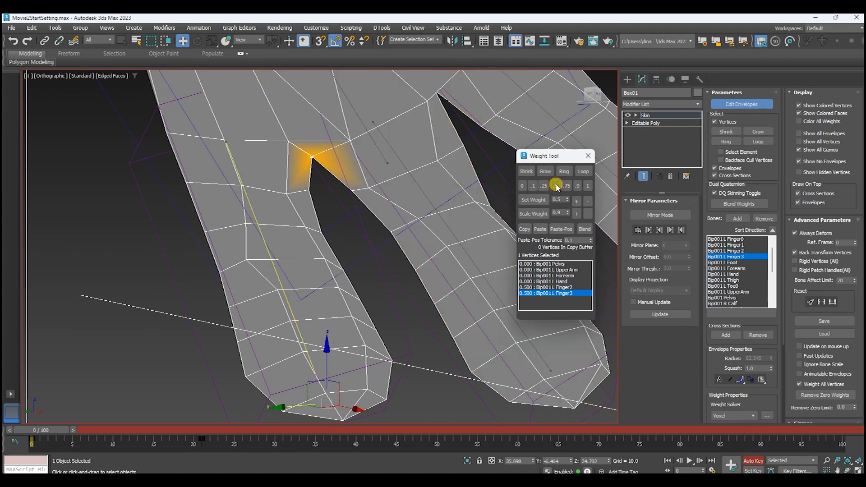
pyautogui.click(544, 281)
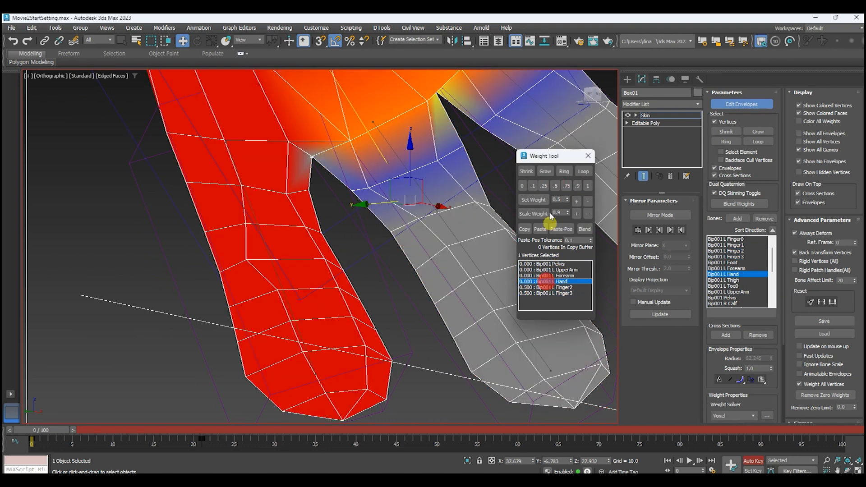
pyautogui.click(544, 185)
pyautogui.click(576, 202)
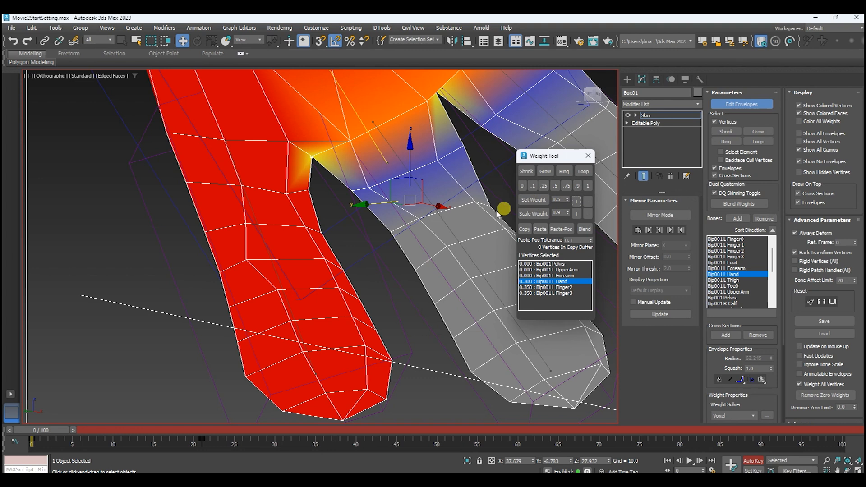
# Select all vertices of the last finger and weight them 0.9 to the Bip001 L Finger3 bone.
pyautogui.scroll(-2, 339, 216)
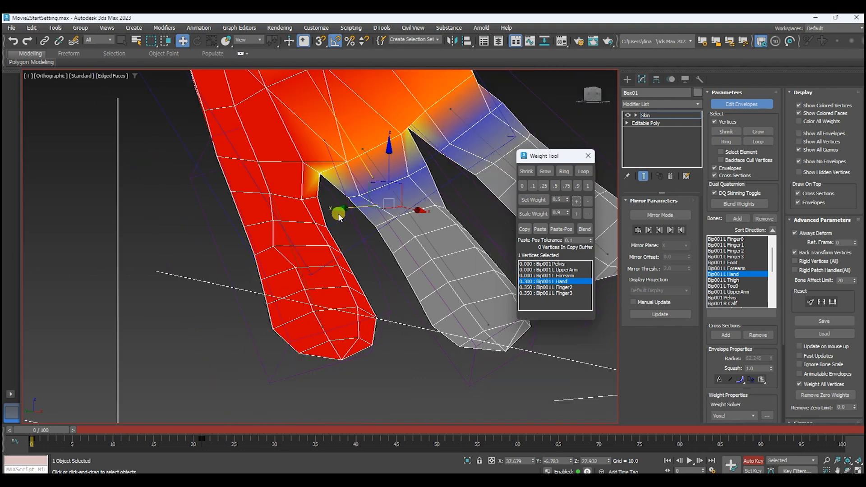
pyautogui.click(563, 293)
pyautogui.moveTo(192, 354); pyautogui.dragTo(325, 187)
pyautogui.keyDown('ctrl'); pyautogui.moveTo(352, 217); pyautogui.dragTo(257, 356); pyautogui.keyUp('ctrl')
pyautogui.keyDown('ctrl'); pyautogui.moveTo(379, 252); pyautogui.dragTo(269, 401); pyautogui.keyUp('ctrl')
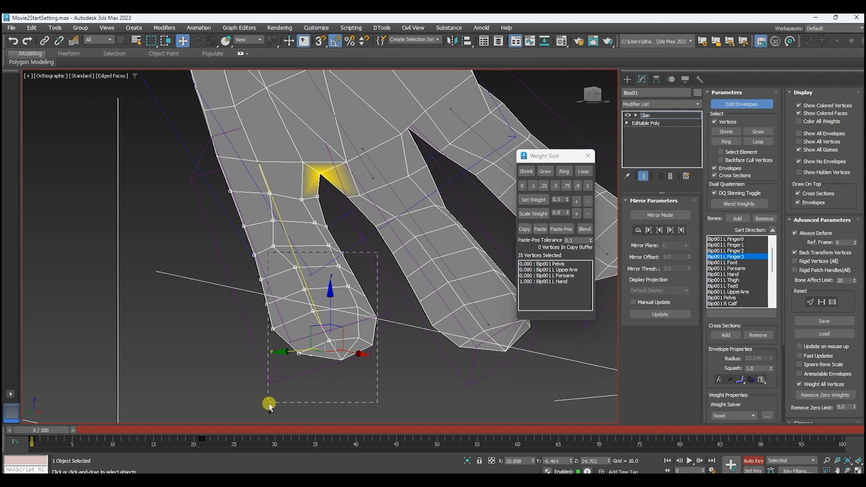
pyautogui.click(577, 185)
pyautogui.keyDown('alt'); pyautogui.moveTo(343, 230); pyautogui.dragTo(429, 257, button='middle'); pyautogui.keyUp('alt')
pyautogui.press('F3')
pyautogui.moveTo(438, 246); pyautogui.dragTo(342, 221)
pyautogui.click(577, 186)
# Exclude the last finger's base vertices and set the rest of that finger to an L Finger3 weight of 1.
pyautogui.moveTo(442, 199); pyautogui.dragTo(317, 238)
pyautogui.press('F3')
pyautogui.click(587, 186)
# Select the knuckle vertices at the last finger's base and set their Bip001 L Finger3 weight to 0.3.
pyautogui.moveTo(423, 215); pyautogui.dragTo(388, 266, button='middle')
pyautogui.press('F3')
pyautogui.moveTo(437, 214); pyautogui.dragTo(312, 245)
pyautogui.keyDown('alt'); pyautogui.moveTo(441, 272); pyautogui.dragTo(249, 244, button='middle'); pyautogui.keyUp('alt')
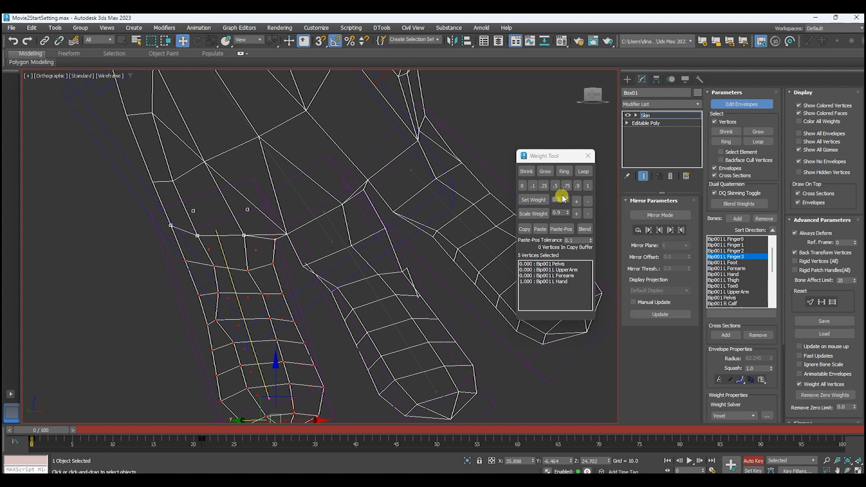
pyautogui.click(544, 185)
pyautogui.press('F3')
pyautogui.click(576, 201)
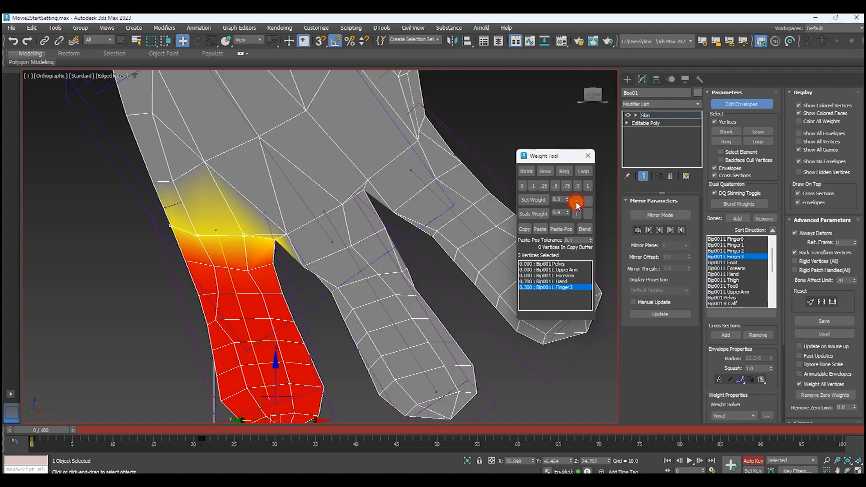
# Close the Weight Tool and leave the Skin modifier's envelope editing.
pyautogui.click(588, 156)
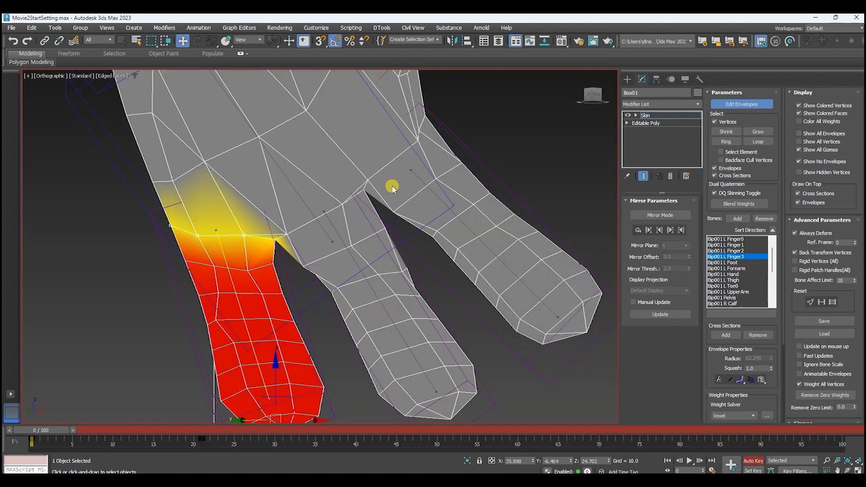
pyautogui.moveTo(391, 185)
pyautogui.keyDown('alt'); pyautogui.mouseDown(button='middle')
pyautogui.moveTo(412, 224)
pyautogui.moveTo(453, 225)
pyautogui.moveTo(406, 147)
pyautogui.moveTo(541, 135)
pyautogui.mouseUp(button='middle'); pyautogui.keyUp('alt')
pyautogui.click(741, 104)
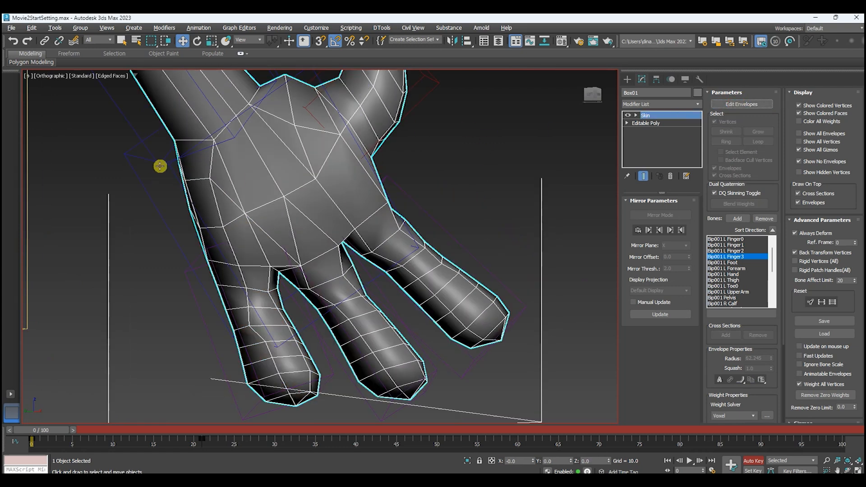
# Select the four left finger bones, rotate them to test the finger deformation, and undo the rotation.
pyautogui.doubleClick(143, 190)
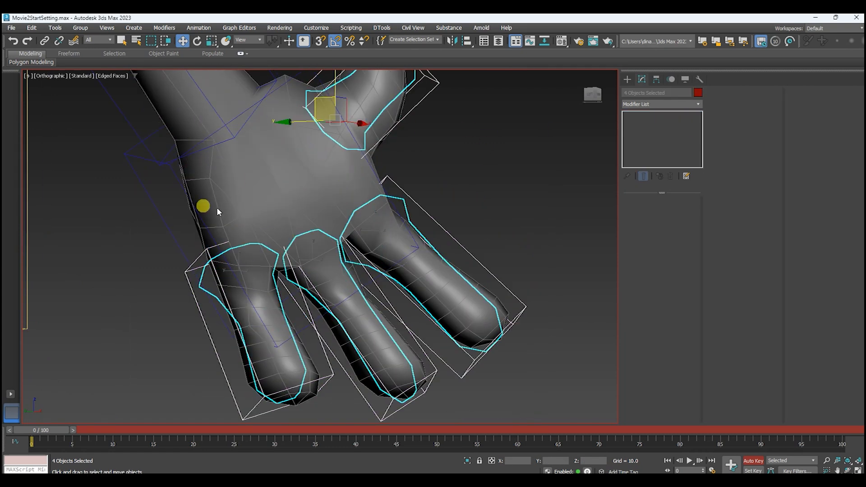
pyautogui.press('e')
pyautogui.keyDown('alt'); pyautogui.moveTo(452, 187); pyautogui.dragTo(465, 206, button='middle'); pyautogui.keyUp('alt')
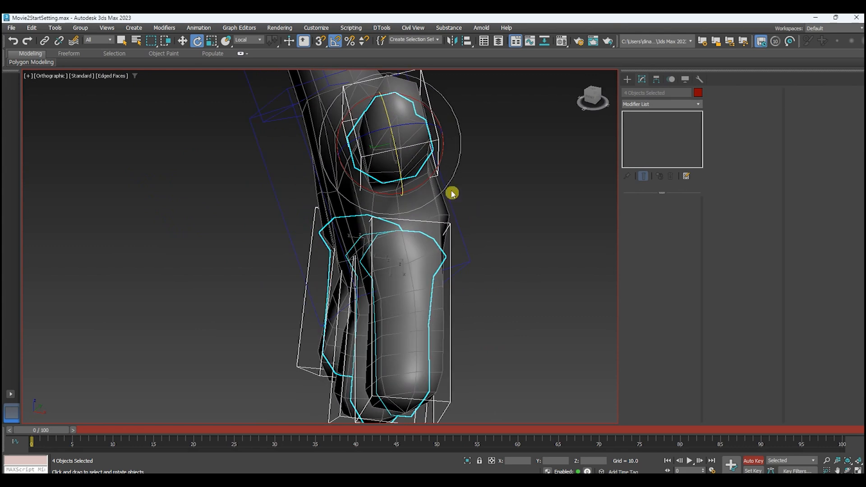
pyautogui.moveTo(418, 122); pyautogui.dragTo(259, 190)
pyautogui.keyDown('alt'); pyautogui.moveTo(259, 190); pyautogui.dragTo(306, 110, button='middle'); pyautogui.keyUp('alt')
pyautogui.moveTo(269, 94); pyautogui.dragTo(251, 102)
pyautogui.hotkey('ctrl', 'z')
# Select the Bip001 L Hand bone, rotate it 25 degrees about its local Y axis to test the wrist, and undo the rotation.
pyautogui.moveTo(282, 158); pyautogui.dragTo(430, 226)
pyautogui.click(428, 221)
pyautogui.click(425, 220)
pyautogui.keyDown('alt'); pyautogui.moveTo(359, 226); pyautogui.dragTo(371, 223, button='middle'); pyautogui.keyUp('alt')
pyautogui.moveTo(370, 223); pyautogui.dragTo(348, 169, button='middle')
pyautogui.moveTo(348, 168); pyautogui.dragTo(213, 217)
pyautogui.keyDown('alt'); pyautogui.moveTo(217, 218); pyautogui.dragTo(522, 269, button='middle'); pyautogui.keyUp('alt')
pyautogui.scroll(3, 420, 177)
pyautogui.moveTo(428, 176); pyautogui.dragTo(386, 239, button='middle')
pyautogui.moveTo(367, 232); pyautogui.dragTo(308, 229)
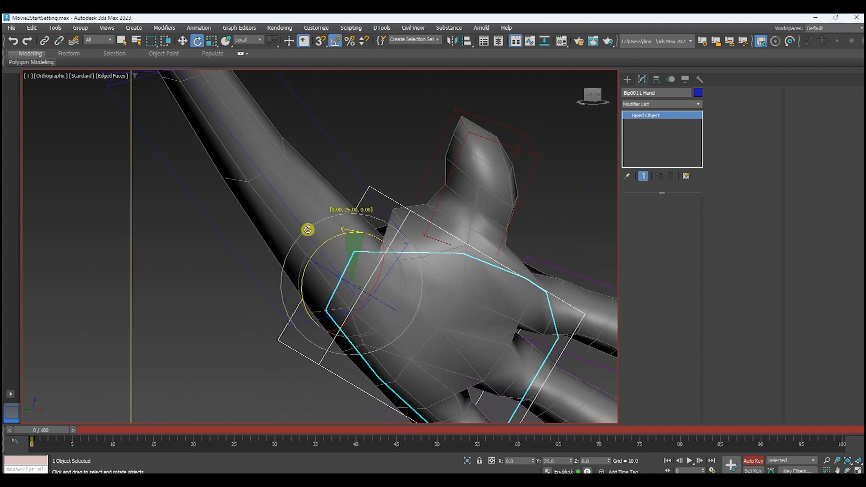
pyautogui.scroll(2, 419, 212)
pyautogui.moveTo(419, 211); pyautogui.dragTo(364, 176, button='middle')
pyautogui.hotkey('ctrl', 'z')
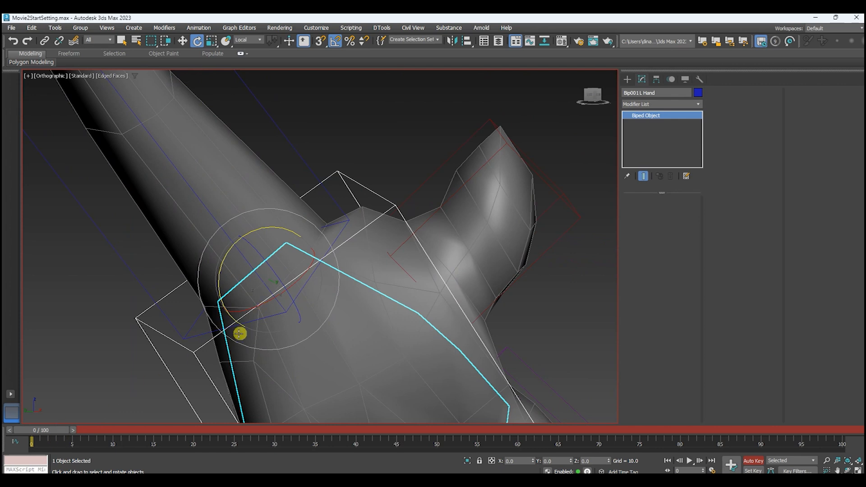
# Key the Bip001 L Hand bone's position, rotation and scale at frame 0, and rotate the hand at frame 10 to bend the wrist.
pyautogui.rightClick(43, 429)
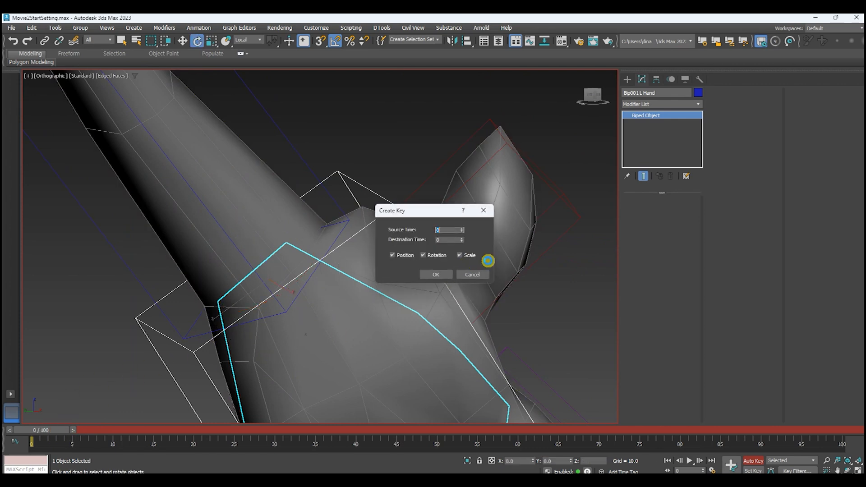
pyautogui.click(432, 278)
pyautogui.moveTo(35, 430); pyautogui.dragTo(120, 431)
pyautogui.scroll(-3, 167, 378)
pyautogui.moveTo(226, 339); pyautogui.dragTo(193, 320, button='middle')
pyautogui.moveTo(368, 267); pyautogui.dragTo(300, 273)
pyautogui.scroll(4, 415, 271)
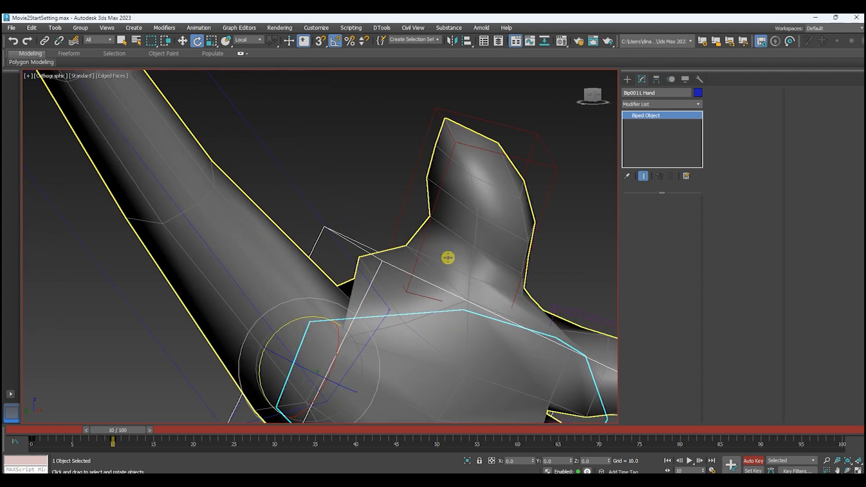
# Select the arm mesh, enter the Skin modifier's envelope editing and open the Weight Tool.
pyautogui.click(448, 258)
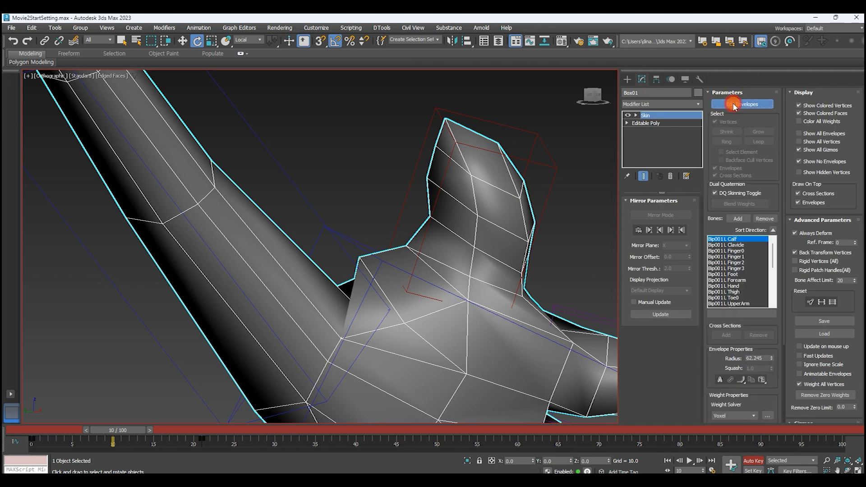
pyautogui.click(742, 104)
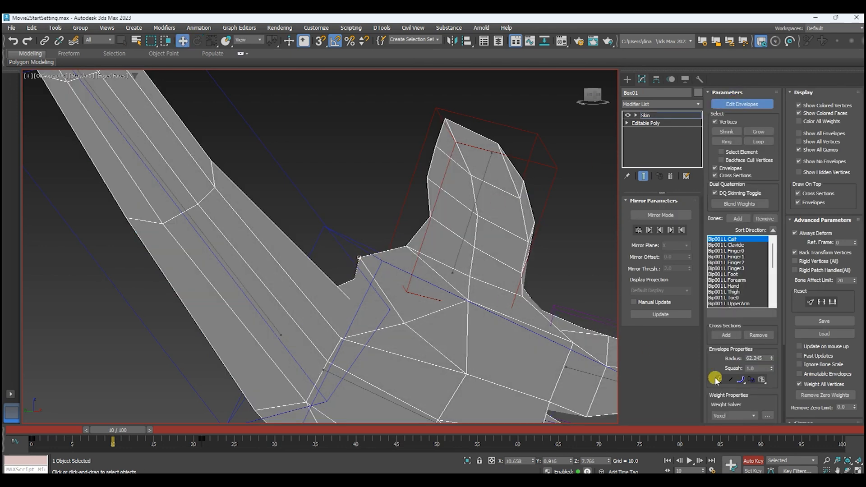
pyautogui.scroll(-3, 709, 377)
pyautogui.click(712, 402)
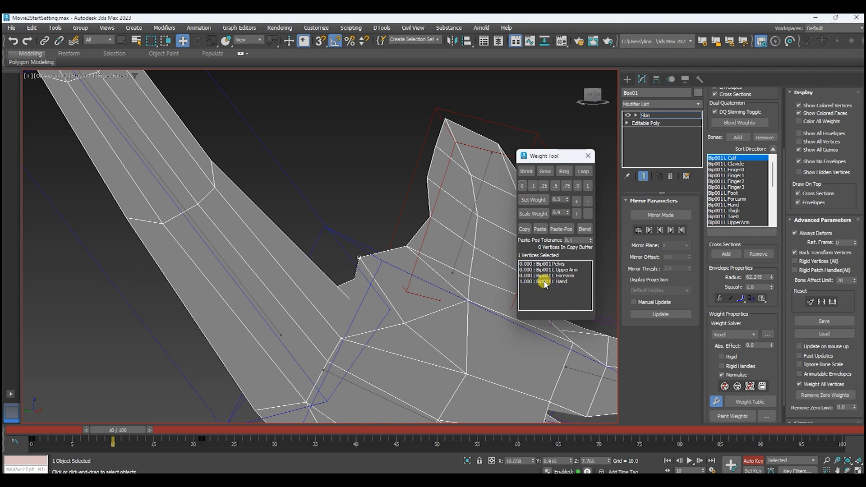
# Choose the Bip001 L Forearm bone and raise its weight on the selected wrist corner vertex to 0.5.
pyautogui.click(253, 295)
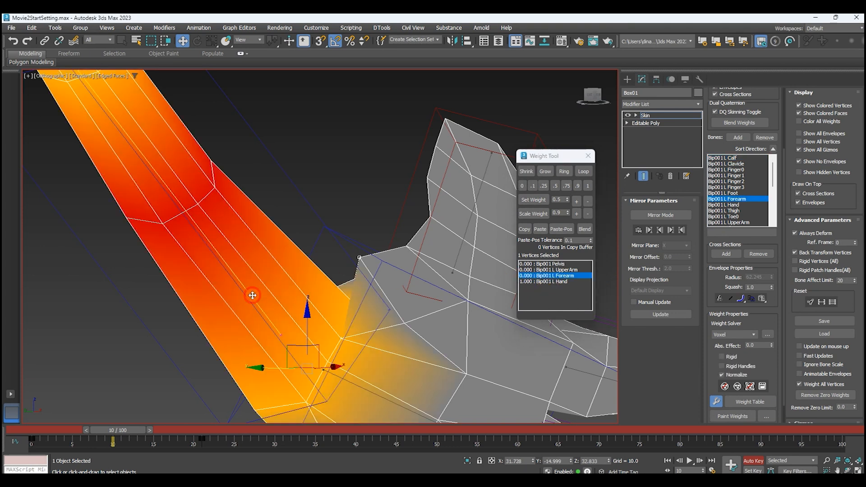
pyautogui.moveTo(354, 220); pyautogui.dragTo(329, 179, button='middle')
pyautogui.click(576, 200)
pyautogui.click(576, 200)
pyautogui.click(576, 200)
pyautogui.click(577, 200)
pyautogui.click(577, 201)
pyautogui.click(576, 201)
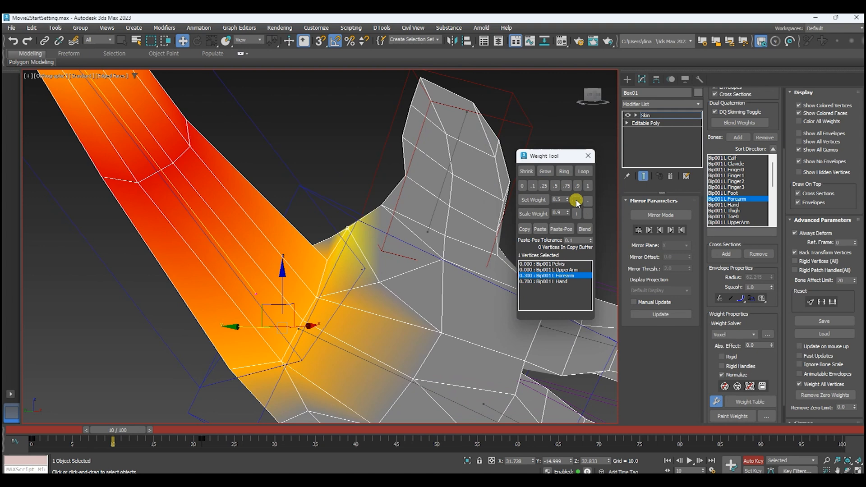
pyautogui.scroll(-2, 367, 210)
pyautogui.keyDown('alt'); pyautogui.moveTo(367, 207); pyautogui.dragTo(350, 191, button='middle'); pyautogui.keyUp('alt')
pyautogui.click(578, 201)
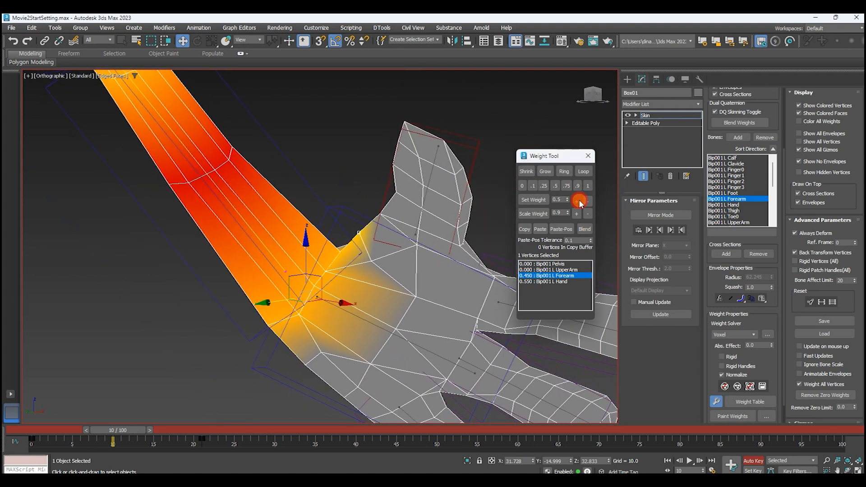
# Return to frame 0 and set the wrist corner vertex's Bip001 L Forearm weight to 0.25.
pyautogui.moveTo(121, 433); pyautogui.dragTo(25, 431)
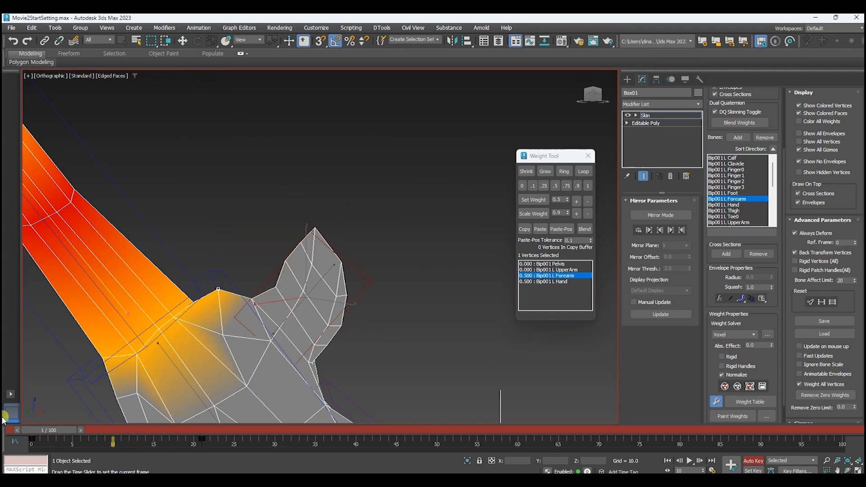
pyautogui.press('w')
pyautogui.keyDown('alt'); pyautogui.moveTo(401, 224); pyautogui.dragTo(380, 207, button='middle'); pyautogui.keyUp('alt')
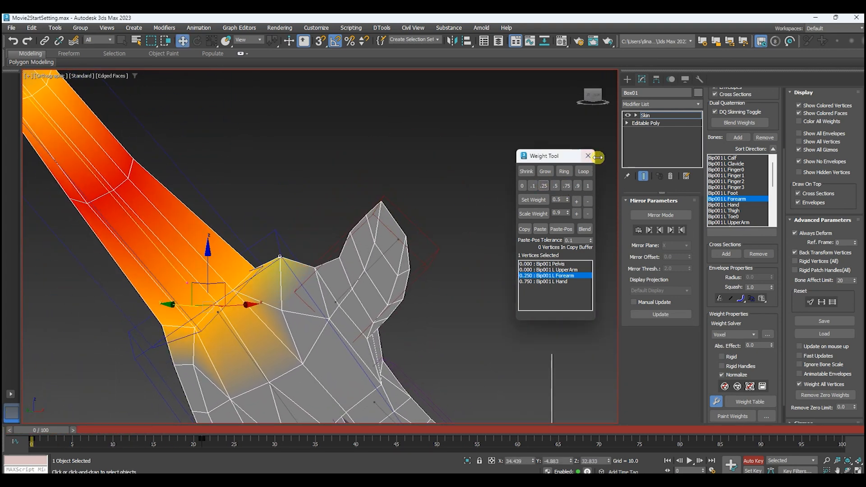
# Close the Weight Tool and leave the Skin modifier's envelope editing.
pyautogui.click(588, 155)
pyautogui.scroll(3, 760, 103)
pyautogui.click(751, 106)
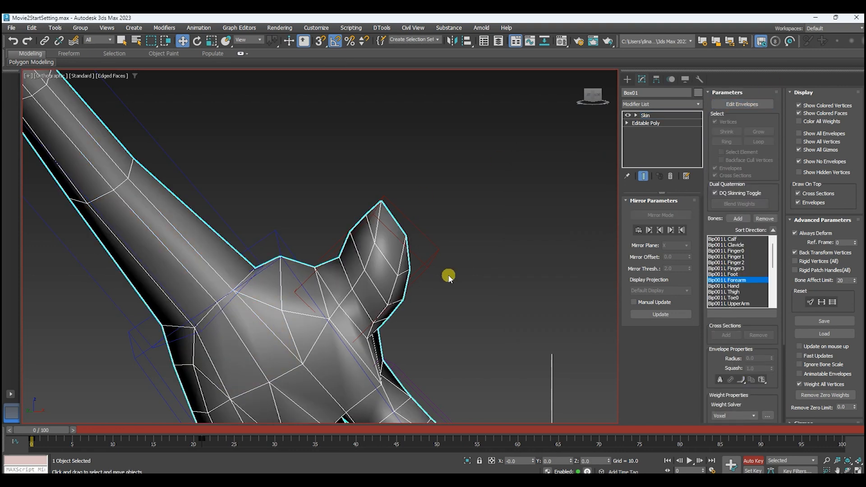
# Select the Bip001 L Hand bone and rotate it back and forth at frame 0 to test the wrist deformation.
pyautogui.moveTo(269, 231); pyautogui.dragTo(311, 169, button='middle')
pyautogui.click(317, 168)
pyautogui.scroll(-2, 340, 186)
pyautogui.moveTo(417, 210); pyautogui.dragTo(473, 234, button='middle')
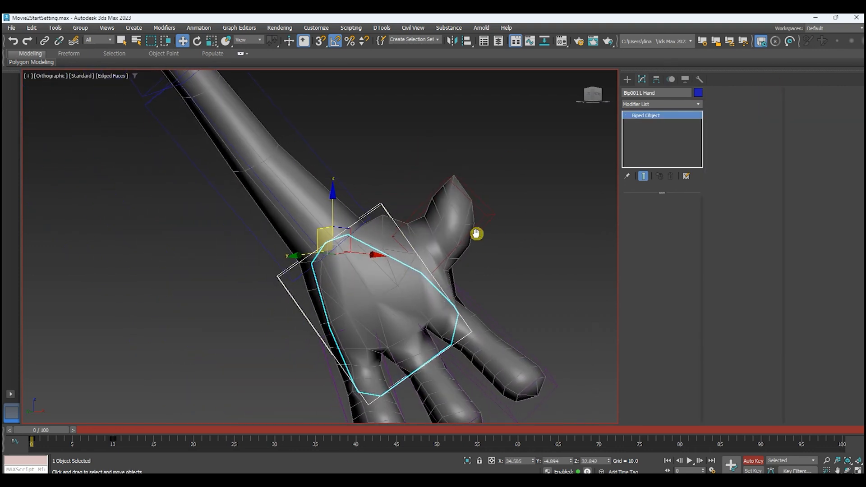
pyautogui.press('e')
pyautogui.keyDown('alt'); pyautogui.moveTo(343, 253); pyautogui.dragTo(335, 217, button='middle'); pyautogui.keyUp('alt')
pyautogui.moveTo(335, 217); pyautogui.dragTo(361, 238)
pyautogui.scroll(-4, 362, 238)
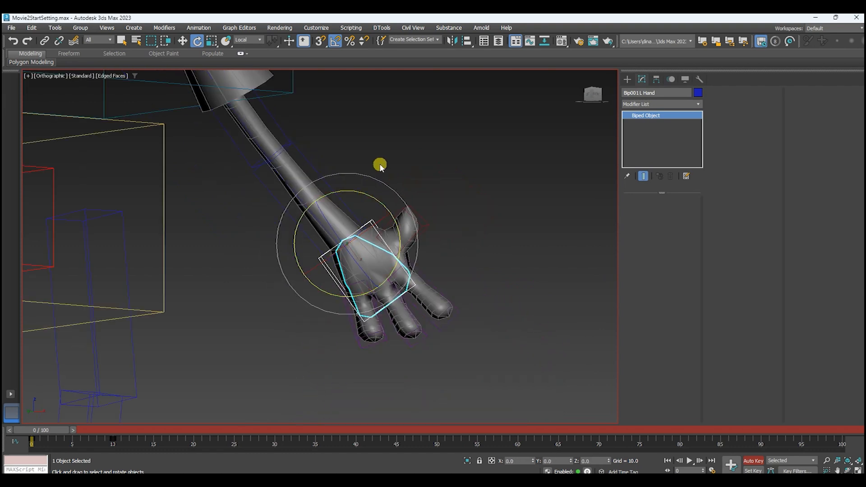
# Rotate the Bip001 L Forearm and Bip001 L UpperArm bones in turn to test the elbow and sleeve deformation.
pyautogui.scroll(2, 309, 217)
pyautogui.click(340, 224)
pyautogui.keyDown('alt'); pyautogui.moveTo(340, 225); pyautogui.dragTo(365, 203, button='middle'); pyautogui.keyUp('alt')
pyautogui.moveTo(365, 203); pyautogui.dragTo(396, 181)
pyautogui.keyDown('alt'); pyautogui.moveTo(396, 180); pyautogui.dragTo(281, 279, button='middle'); pyautogui.keyUp('alt')
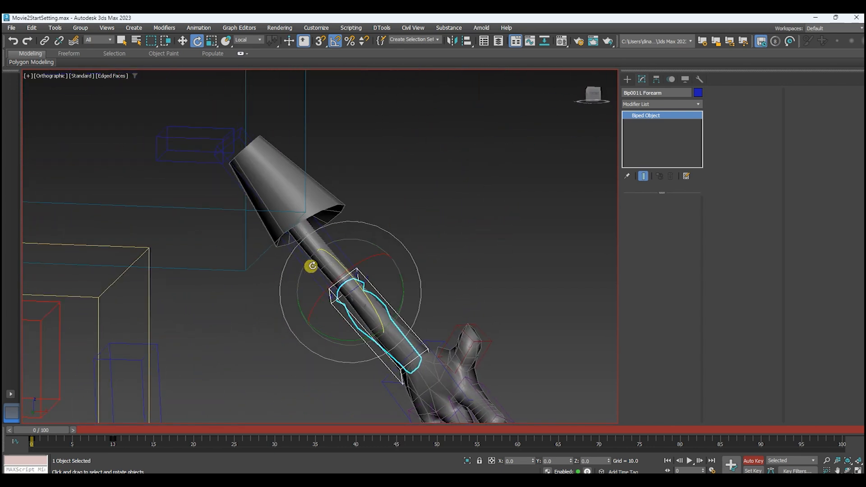
pyautogui.click(424, 189)
pyautogui.click(335, 248)
pyautogui.moveTo(419, 237); pyautogui.dragTo(432, 264, button='middle')
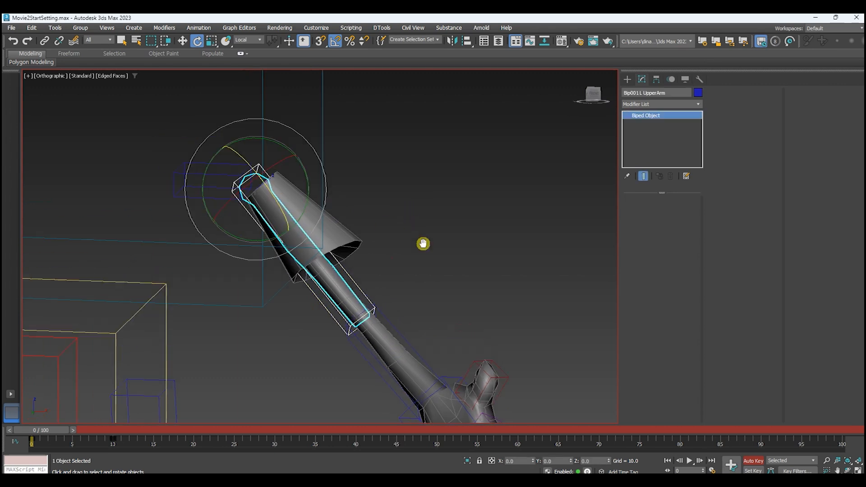
pyautogui.moveTo(309, 194); pyautogui.dragTo(372, 165)
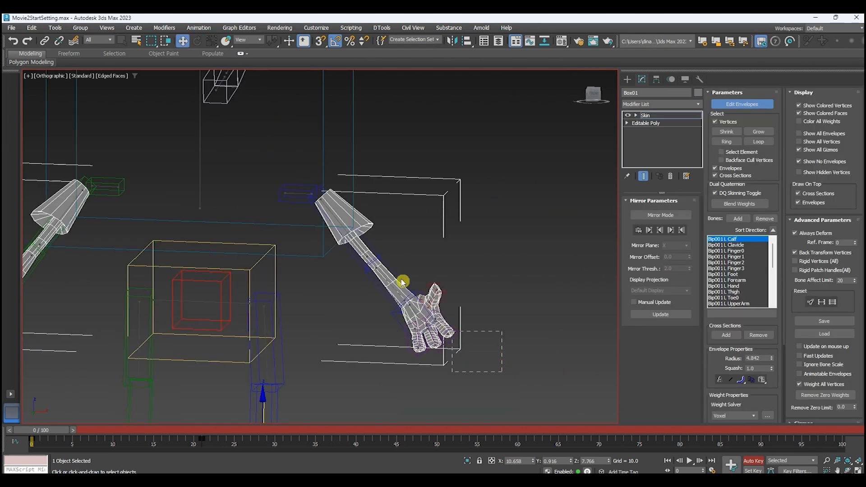
# Select all left arm and hand vertices and turn on Mirror Mode across the X plane to mirror their weights.
pyautogui.moveTo(312, 175); pyautogui.dragTo(312, 176)
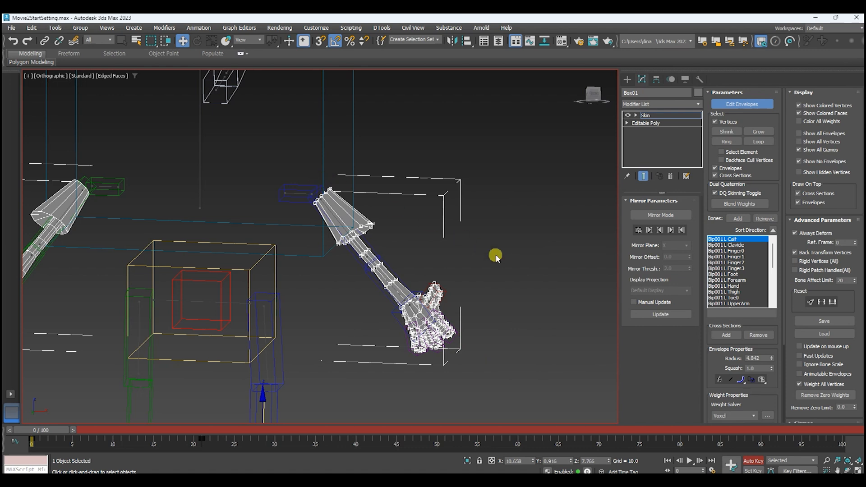
pyautogui.click(648, 216)
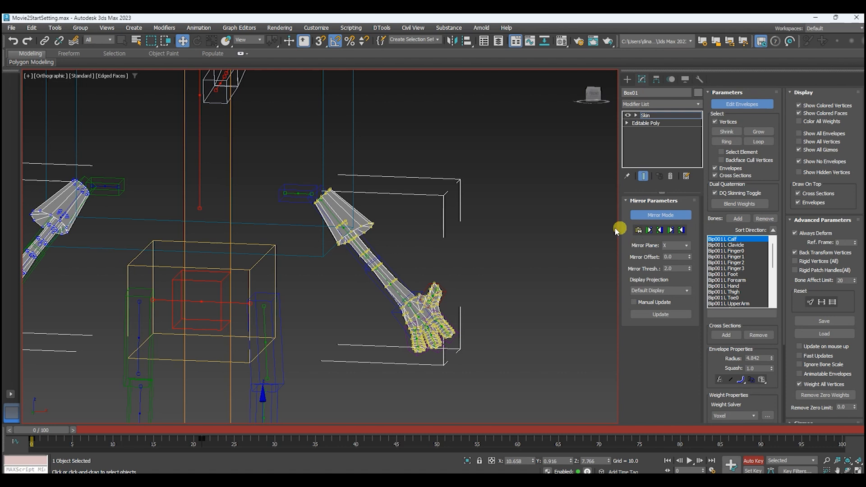
pyautogui.scroll(-2, 528, 228)
pyautogui.moveTo(528, 228); pyautogui.dragTo(624, 251, button='middle')
pyautogui.moveTo(624, 252); pyautogui.dragTo(595, 240, button='middle')
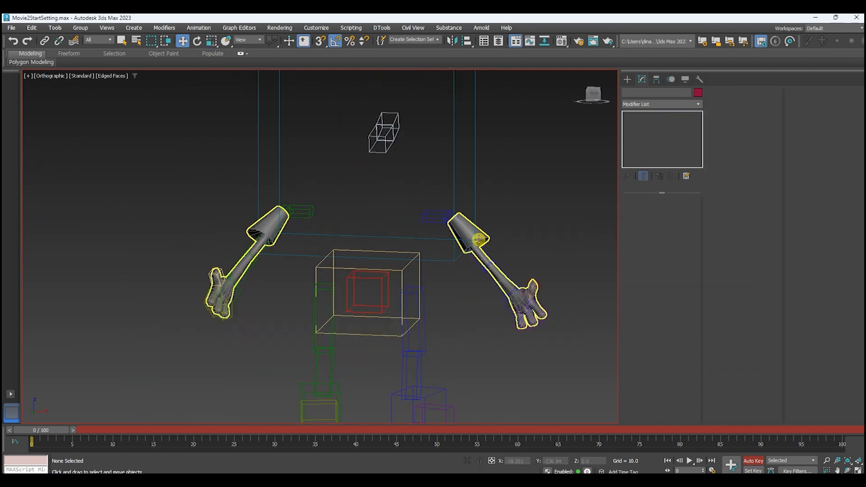
# Unhide all elements of the character mesh at its Editable Poly level and leave element editing.
pyautogui.click(515, 214)
pyautogui.click(645, 123)
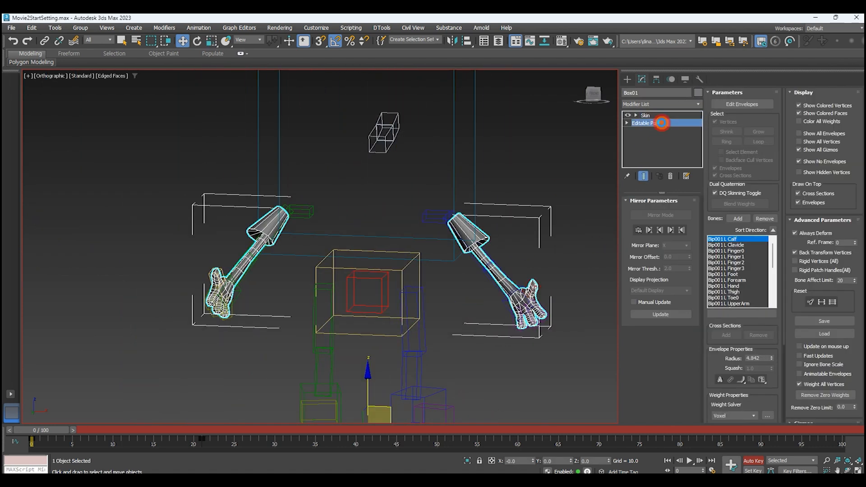
pyautogui.click(473, 276)
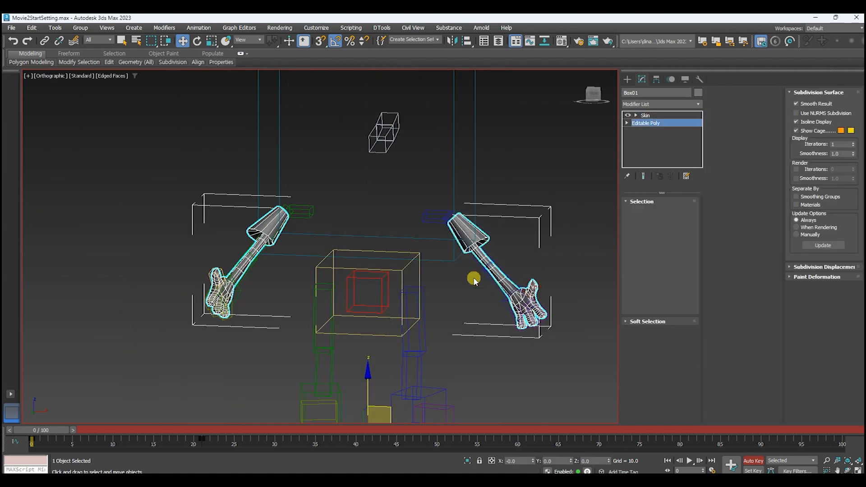
pyautogui.click(680, 212)
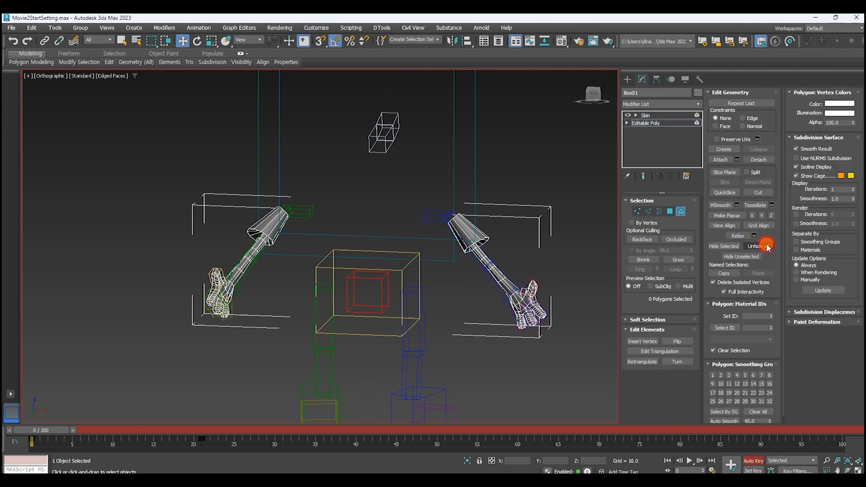
pyautogui.click(766, 246)
pyautogui.press('z')
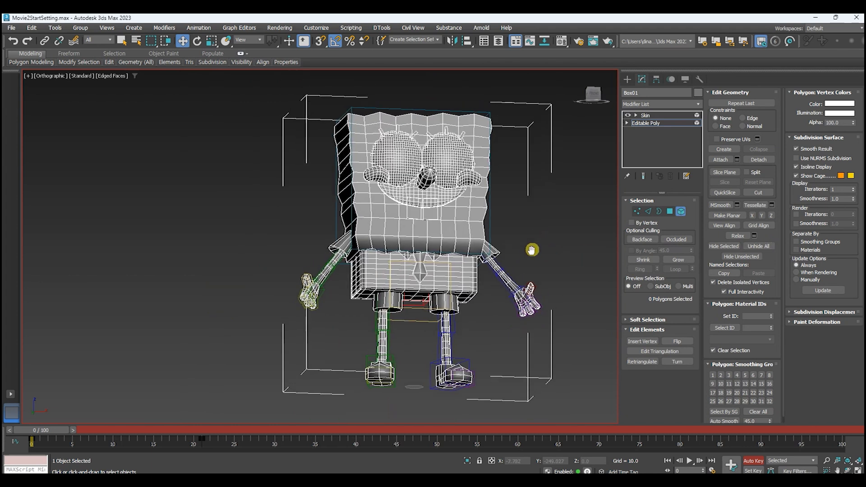
pyautogui.click(679, 212)
# Set the character mesh's shaded display to Material Color and deselect it.
pyautogui.click(684, 80)
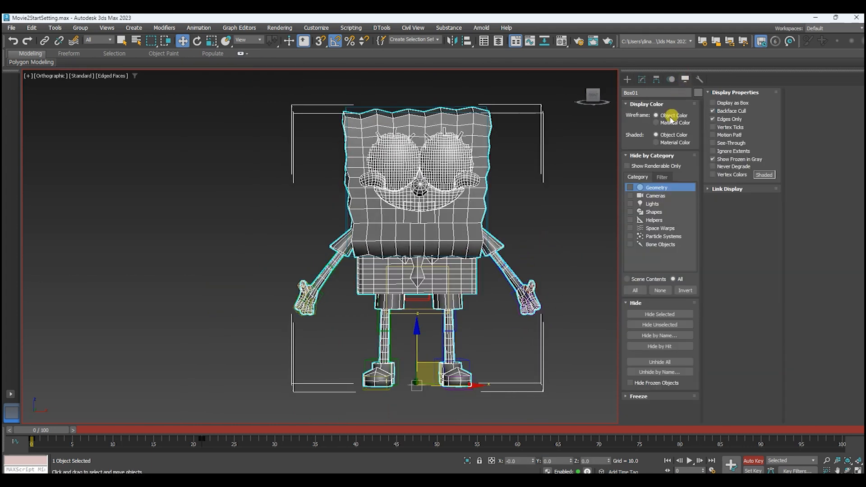
pyautogui.click(656, 142)
pyautogui.click(580, 217)
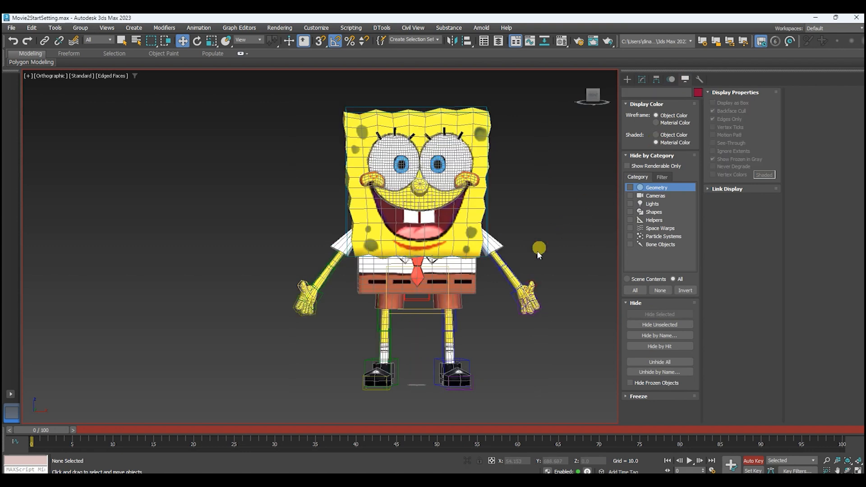
# Raise the left and right hand bones beside the face to test both arms on the textured character.
pyautogui.click(530, 293)
pyautogui.scroll(3, 535, 259)
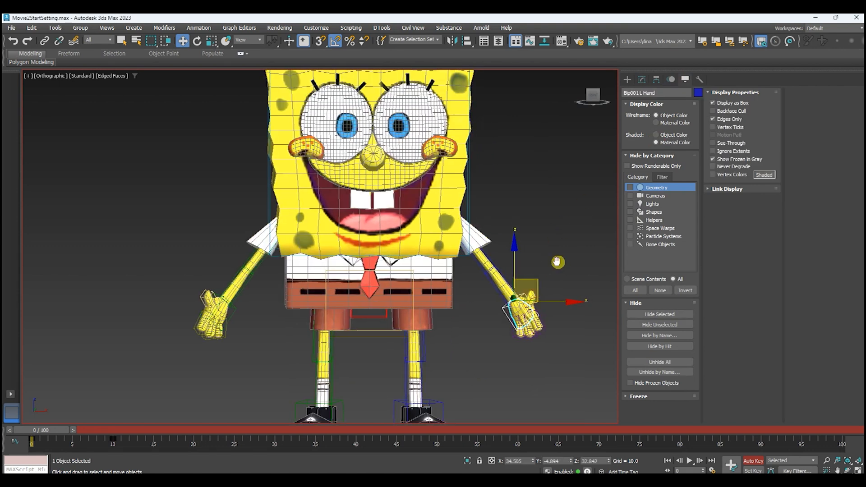
pyautogui.moveTo(528, 242); pyautogui.dragTo(528, 147)
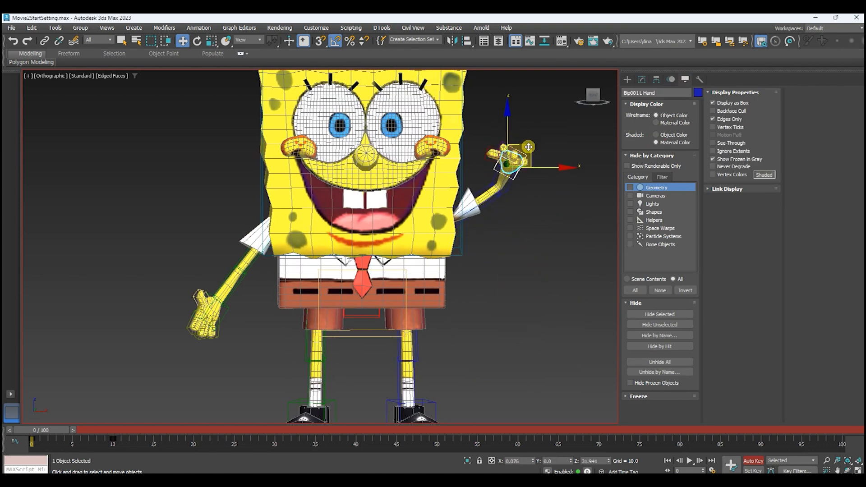
pyautogui.click(228, 310)
pyautogui.moveTo(231, 276); pyautogui.dragTo(245, 161)
# Select the Bip001 L Foot bone and move it about 15 units up and 14 units forward to test the leg.
pyautogui.moveTo(461, 353); pyautogui.dragTo(470, 279, button='middle')
pyautogui.click(442, 325)
pyautogui.keyDown('alt'); pyautogui.moveTo(488, 318); pyautogui.dragTo(433, 310, button='middle'); pyautogui.keyUp('alt')
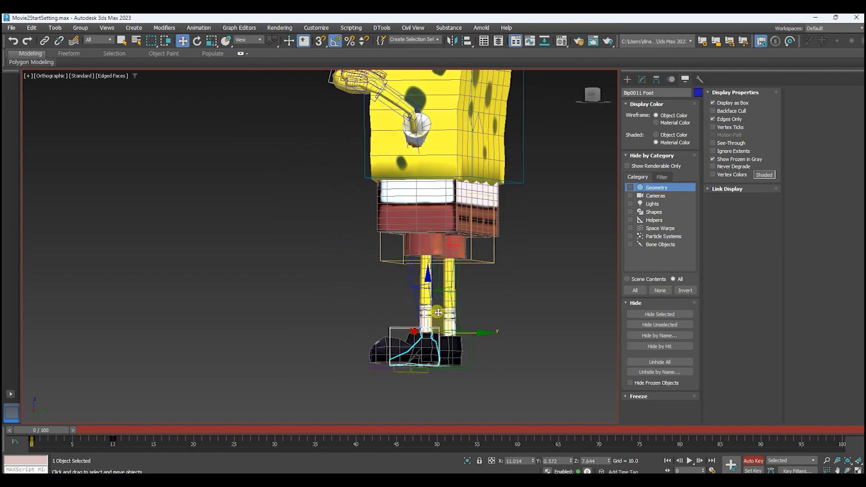
pyautogui.moveTo(450, 312); pyautogui.dragTo(395, 253)
pyautogui.keyDown('alt'); pyautogui.moveTo(395, 252); pyautogui.dragTo(536, 245, button='middle'); pyautogui.keyUp('alt')
pyautogui.moveTo(536, 244); pyautogui.dragTo(577, 285, button='middle')
pyautogui.scroll(-3, 572, 281)
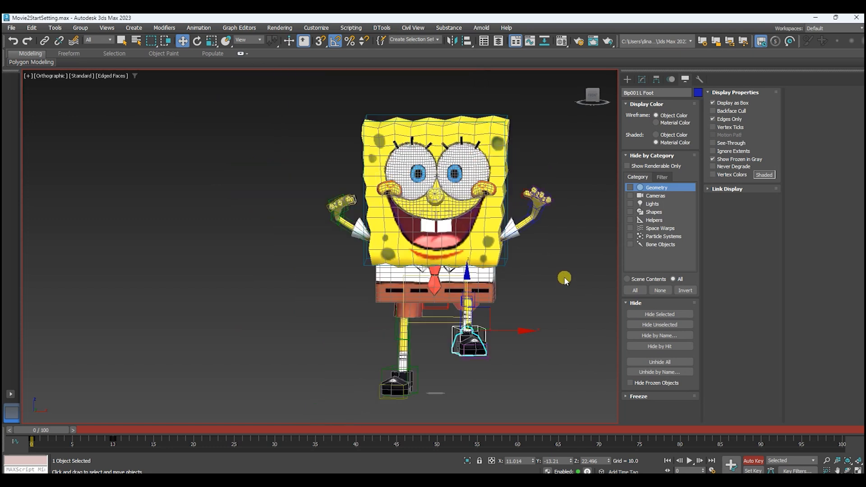